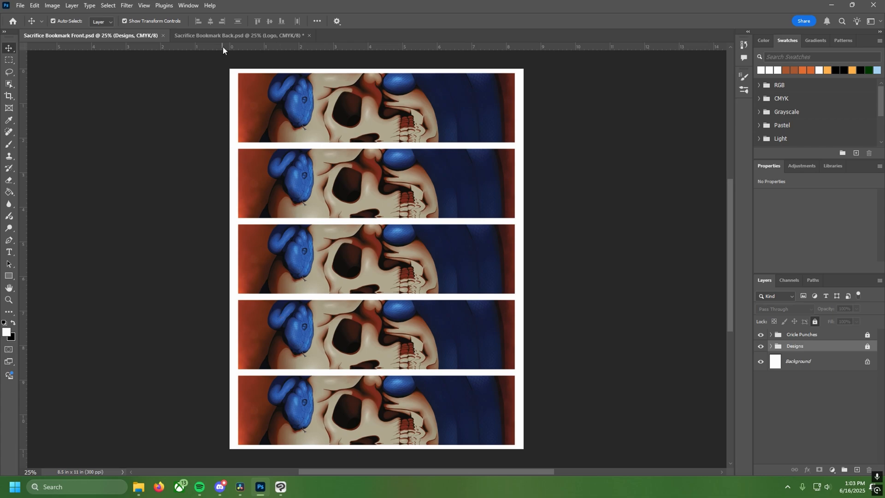
# - Compare the finished front and back bookmark layouts and inspect the layers inside the front file's Designs group
pyautogui.click(225, 37)
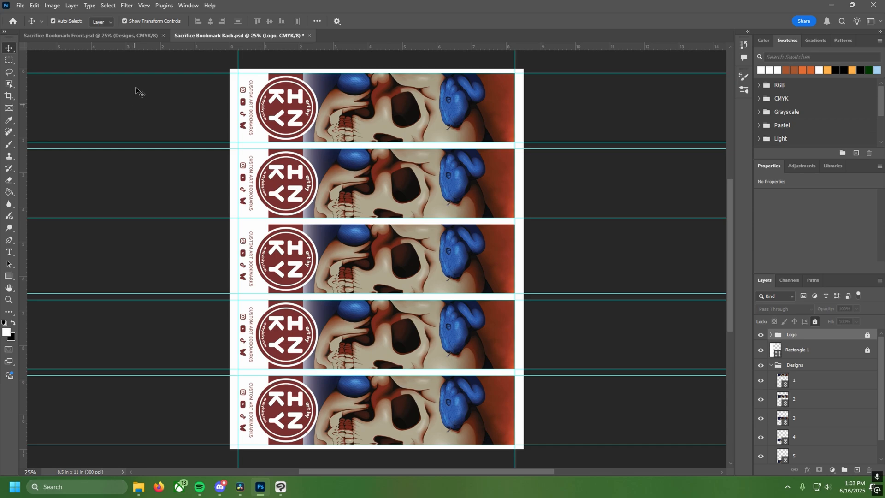
pyautogui.click(140, 35)
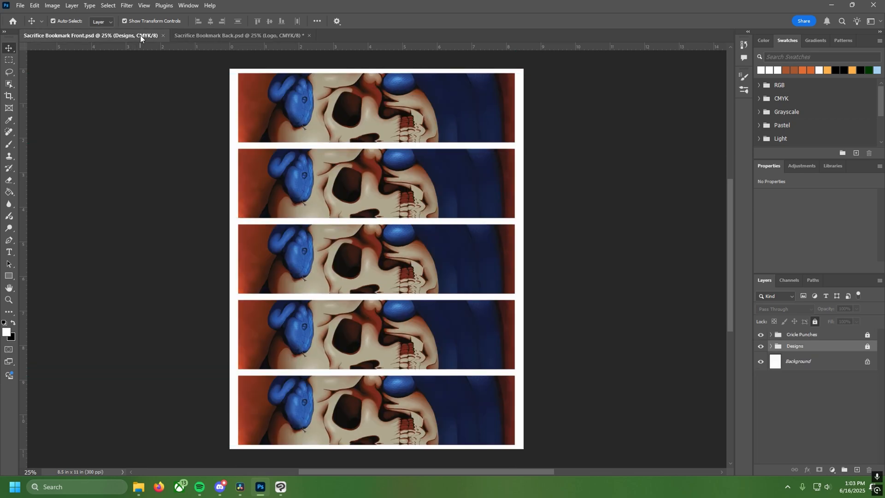
pyautogui.click(771, 346)
pyautogui.click(786, 370)
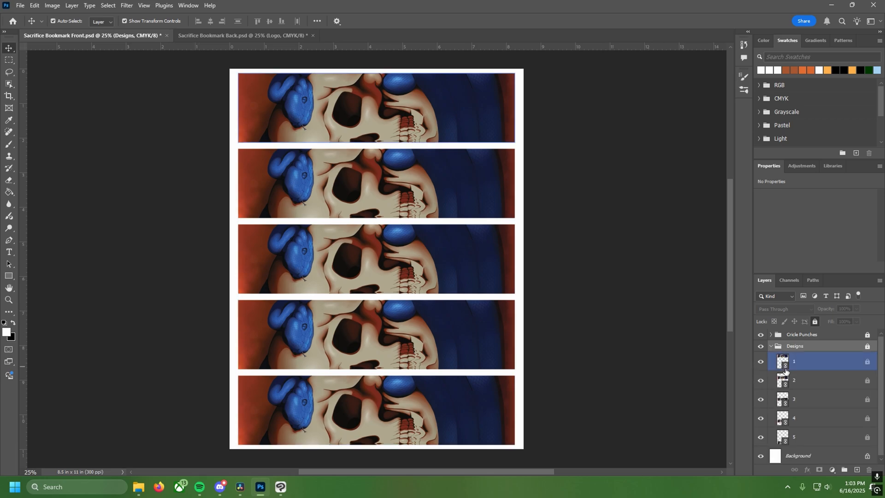
pyautogui.click(547, 349)
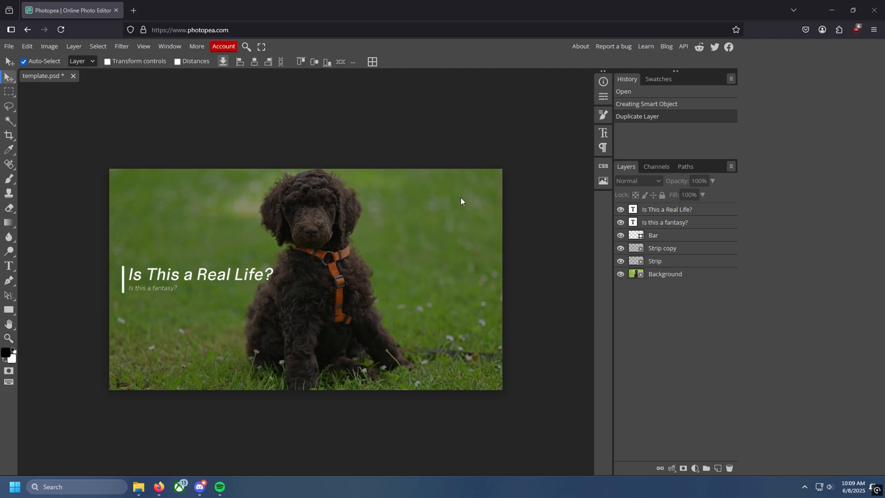
pyautogui.moveTo(155, 30)
pyautogui.mouseDown()
pyautogui.moveTo(255, 31)
pyautogui.moveTo(144, 30)
pyautogui.mouseUp()
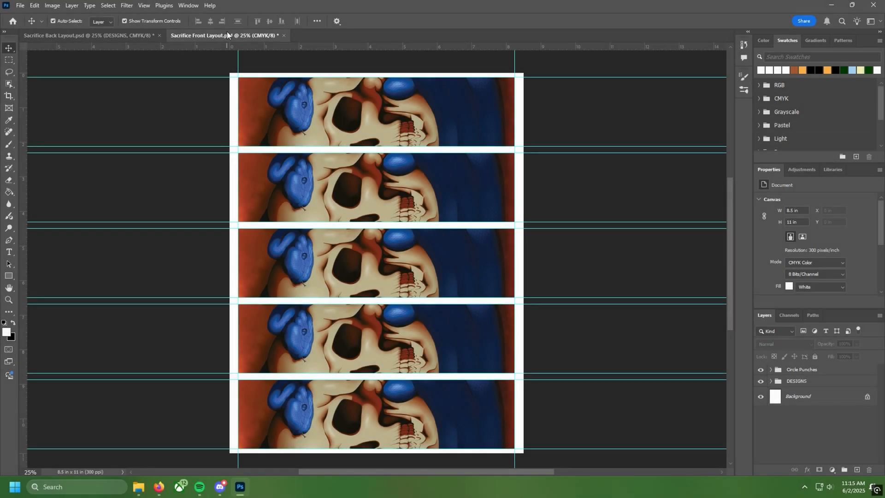
# - Create a desktop folder named Bookmark Tutorial and place it in line with the other desktop folders
pyautogui.click(832, 9)
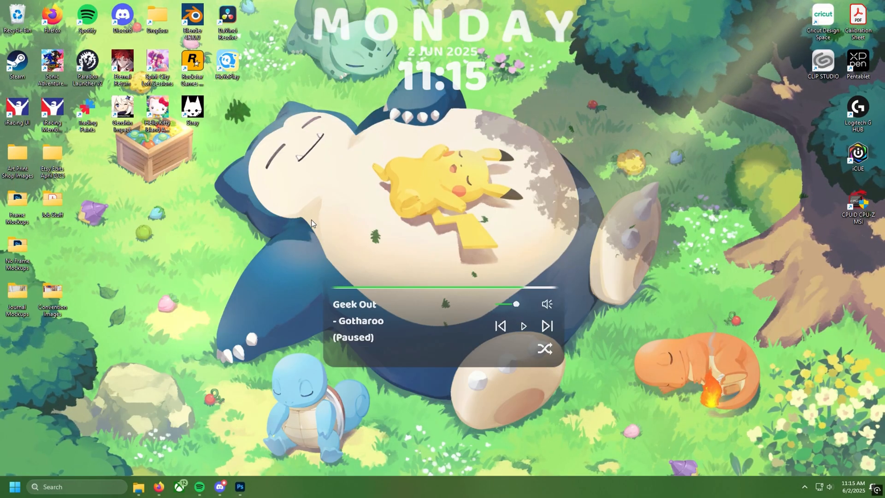
pyautogui.rightClick(137, 251)
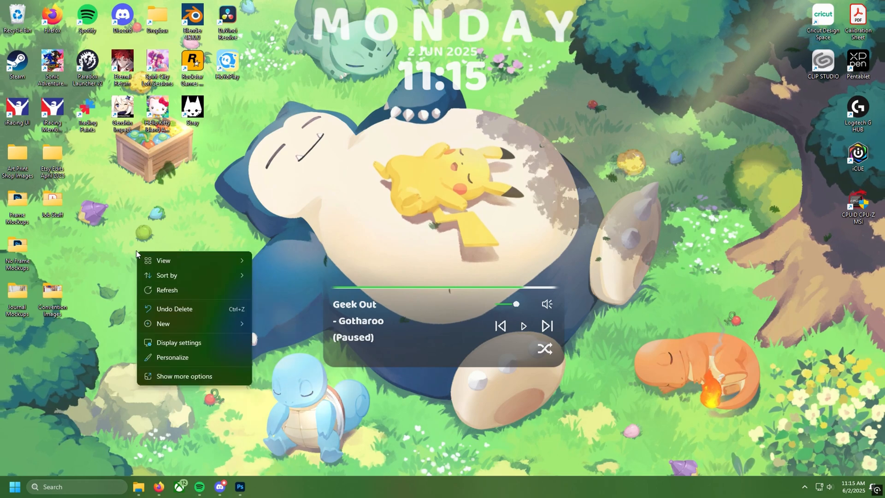
pyautogui.moveTo(205, 325)
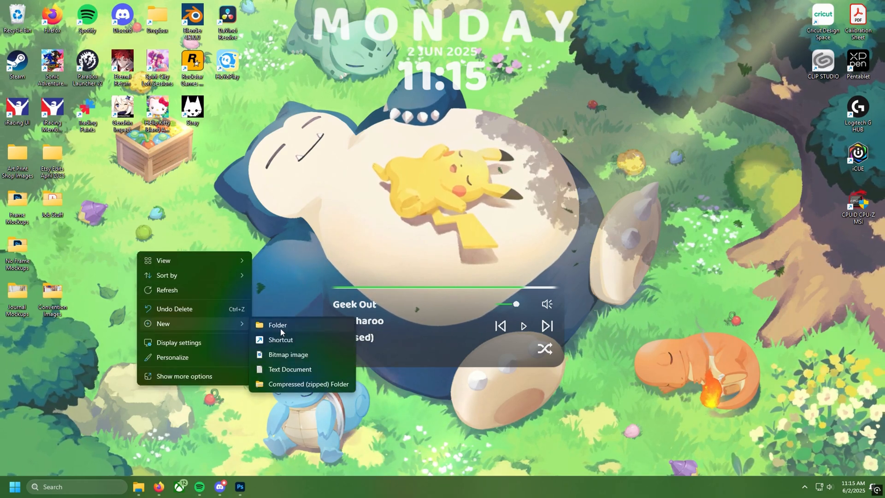
pyautogui.click(280, 327)
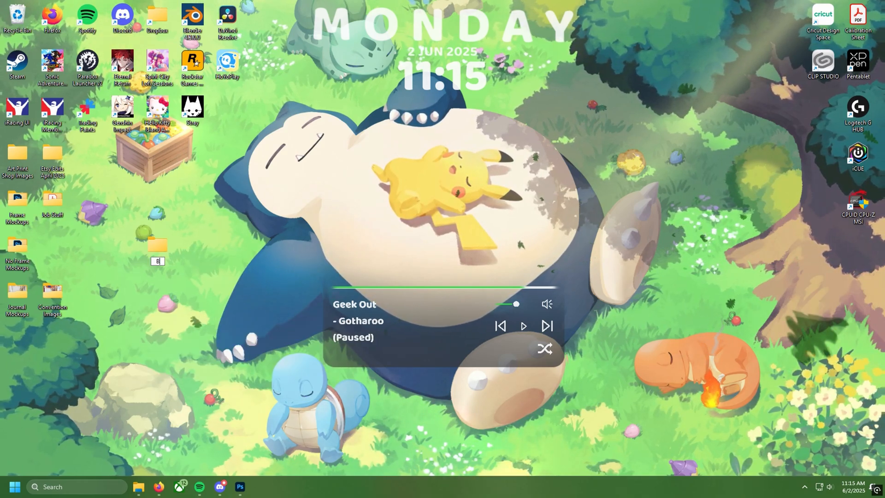
pyautogui.write('Bookmark Tu')
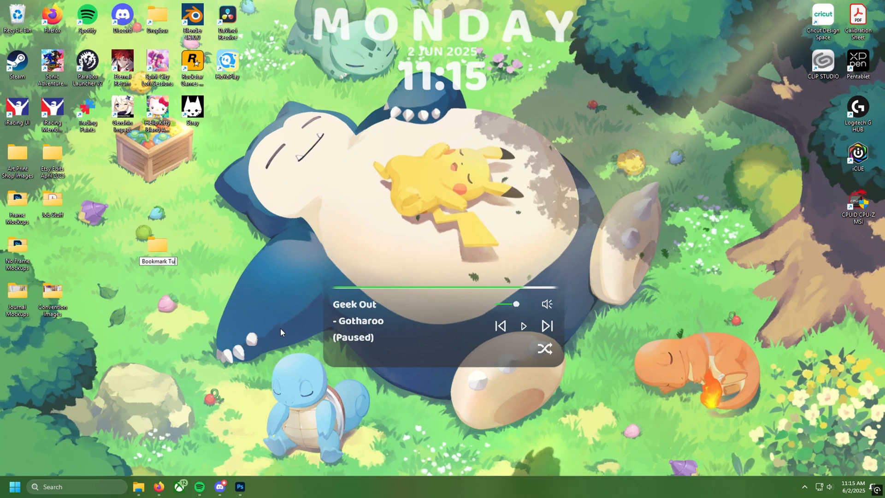
pyautogui.write('t')
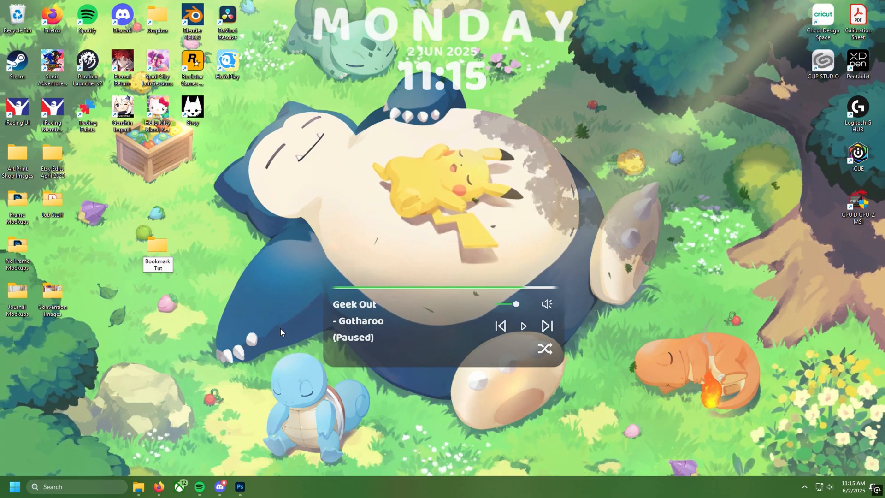
pyautogui.write('orial')
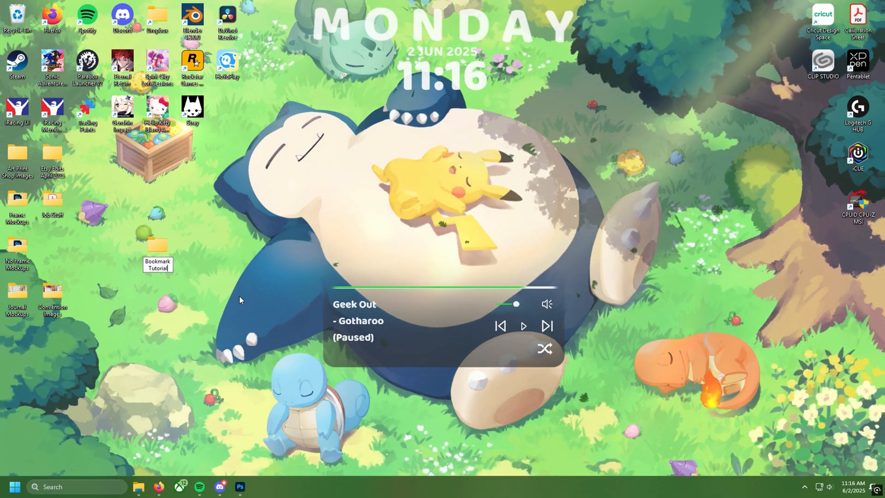
pyautogui.moveTo(158, 250); pyautogui.dragTo(53, 242)
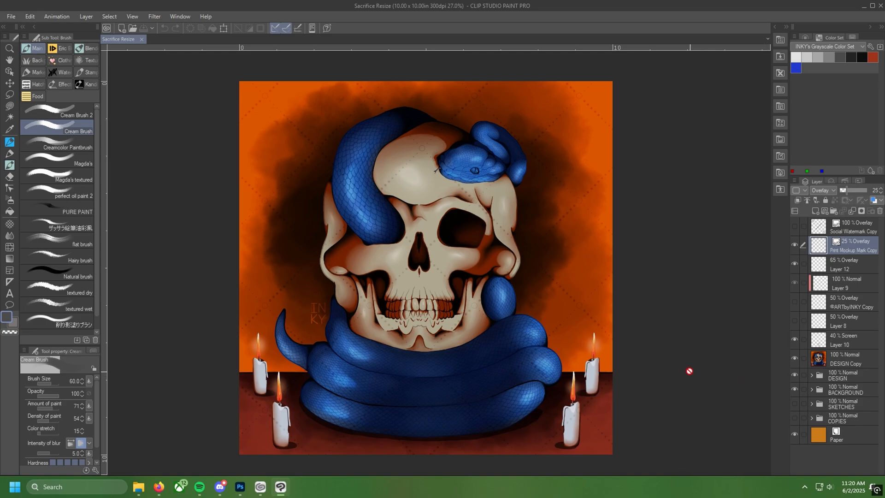
# - Hide the Print Mockup Mark Copy watermark layer and Layer 12 in the Sacrifice Resize artwork
pyautogui.scroll(2, 677, 369)
pyautogui.scroll(-2, 673, 369)
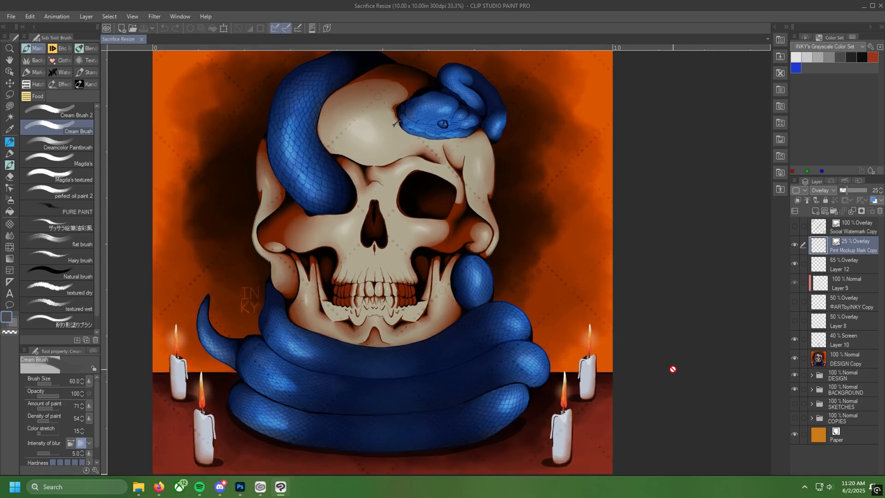
pyautogui.click(794, 246)
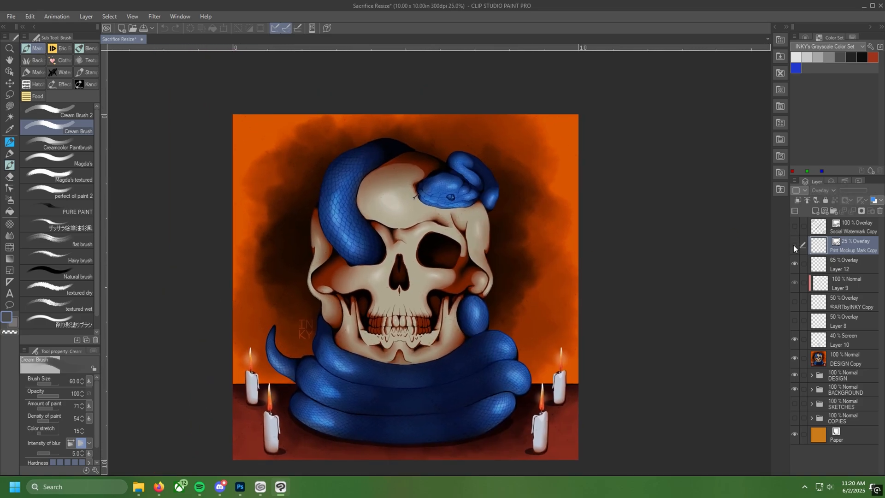
# - Select all layers from Social Watermark Copy down to Paper and flatten the image
pyautogui.click(845, 226)
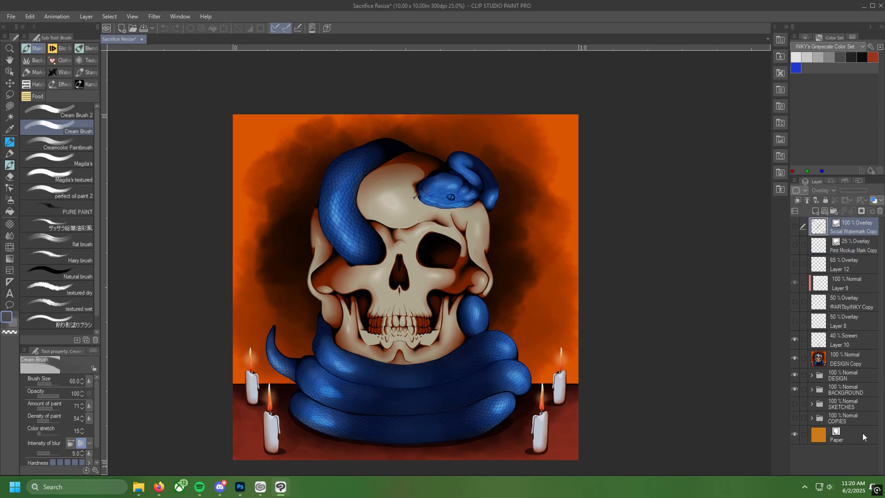
pyautogui.keyDown('shift'); pyautogui.click(858, 441); pyautogui.keyUp('shift')
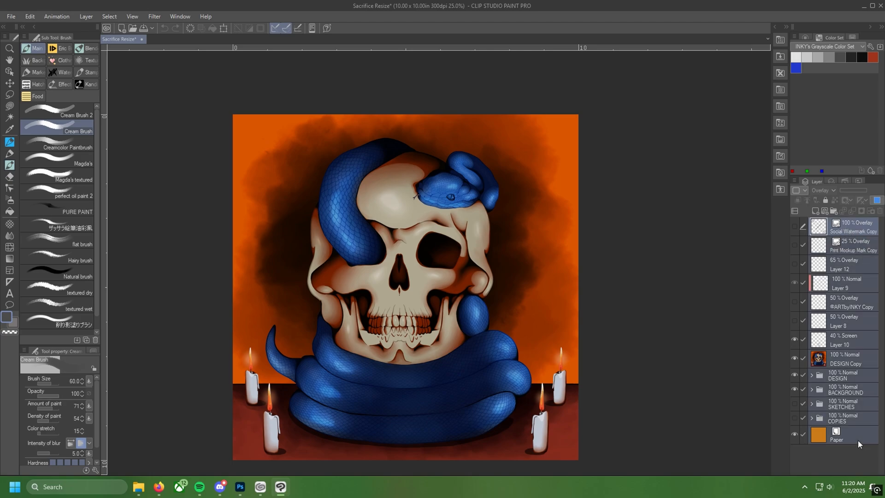
pyautogui.rightClick(858, 440)
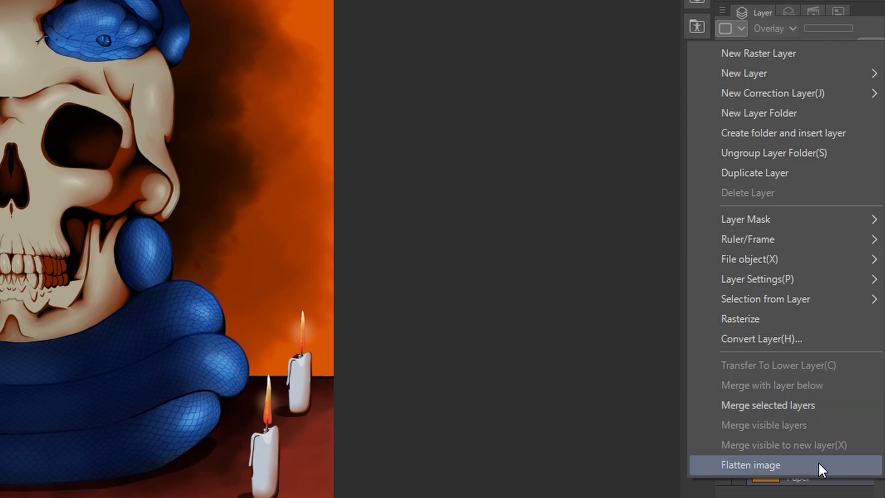
pyautogui.click(819, 464)
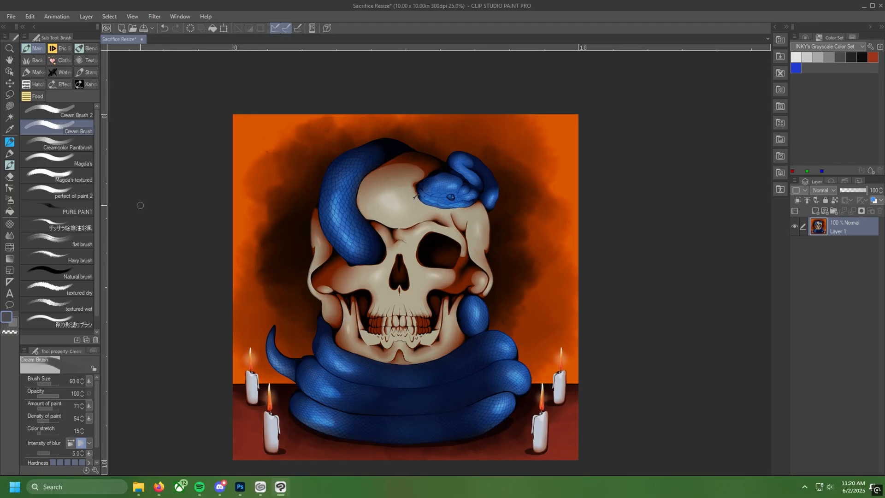
# - Start saving the flattened artwork as a new file and choose the Bookmark Tutorial folder on the desktop as its location
pyautogui.click(11, 17)
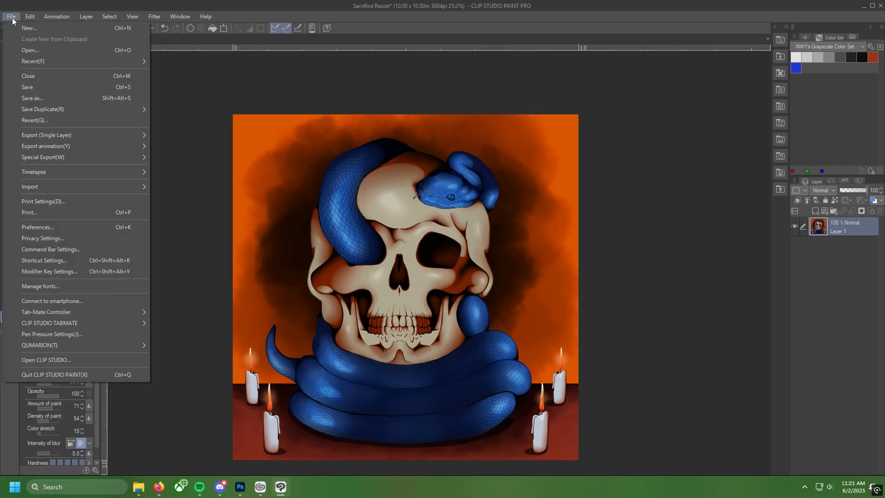
pyautogui.click(57, 98)
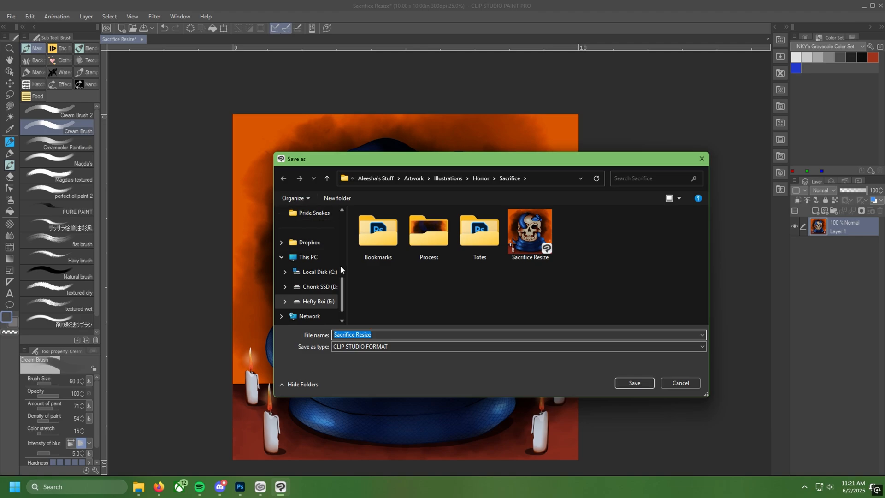
pyautogui.scroll(5, 341, 264)
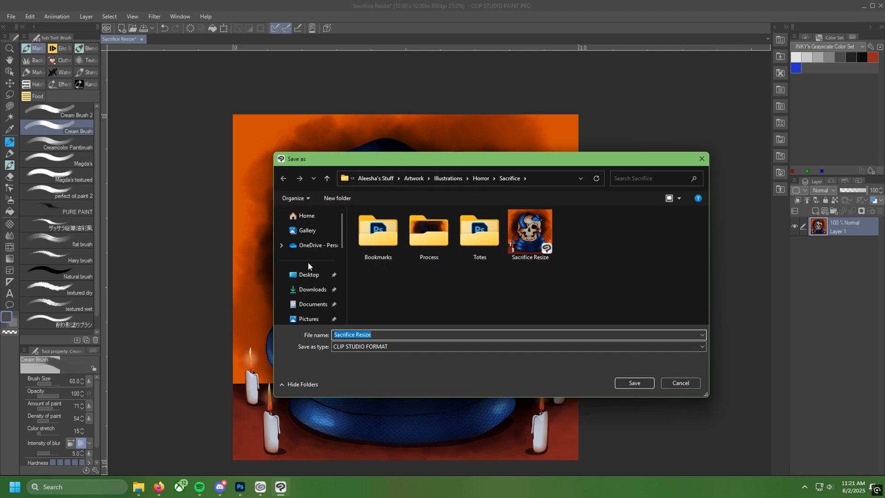
pyautogui.scroll(-4, 308, 265)
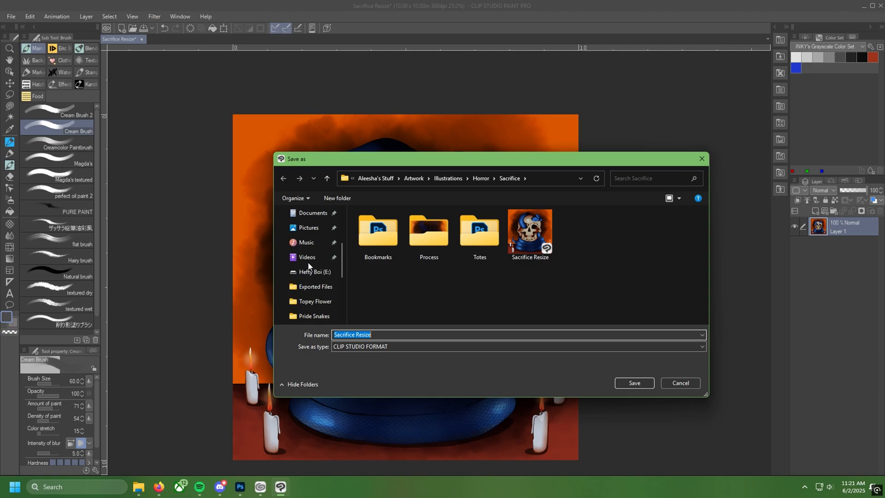
pyautogui.scroll(4, 307, 266)
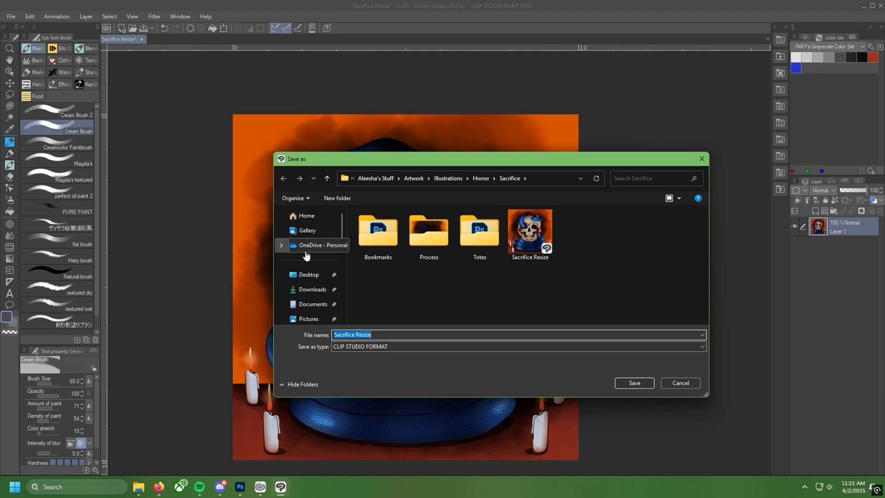
pyautogui.click(301, 275)
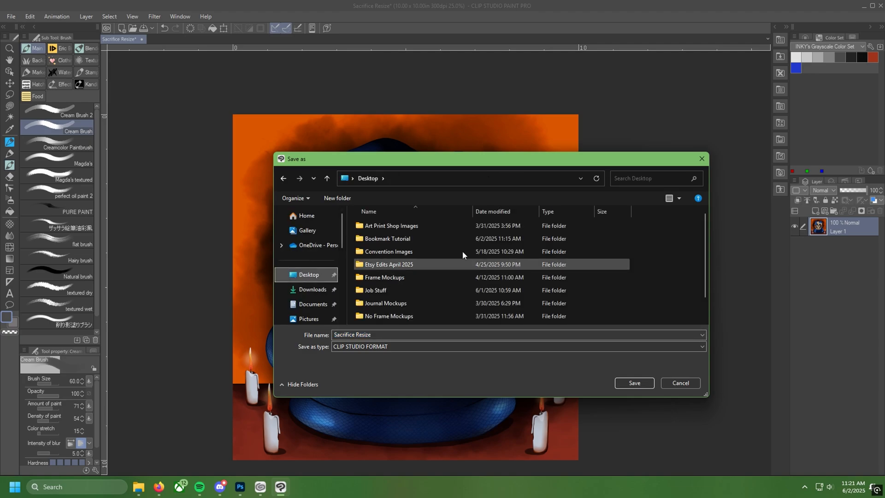
pyautogui.doubleClick(404, 239)
# - Name the copy Sacrifice PSD Layout, set its type to Photoshop Document, and save it
pyautogui.doubleClick(389, 335)
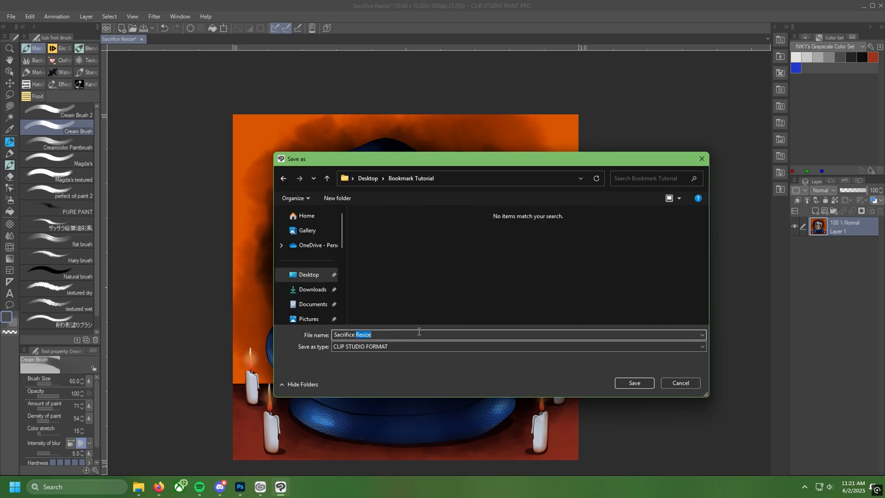
pyautogui.press('BackSpace')
pyautogui.write('PSD Layout')
pyautogui.moveTo(447, 157); pyautogui.dragTo(583, 100)
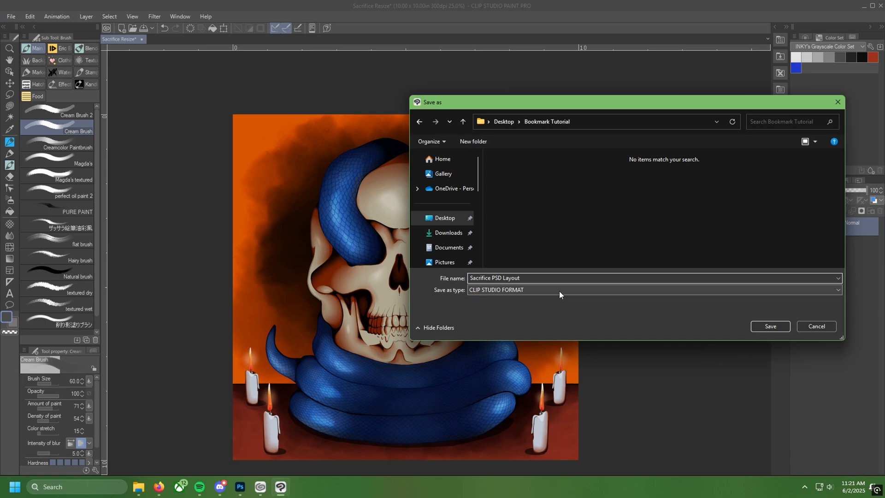
pyautogui.click(559, 291)
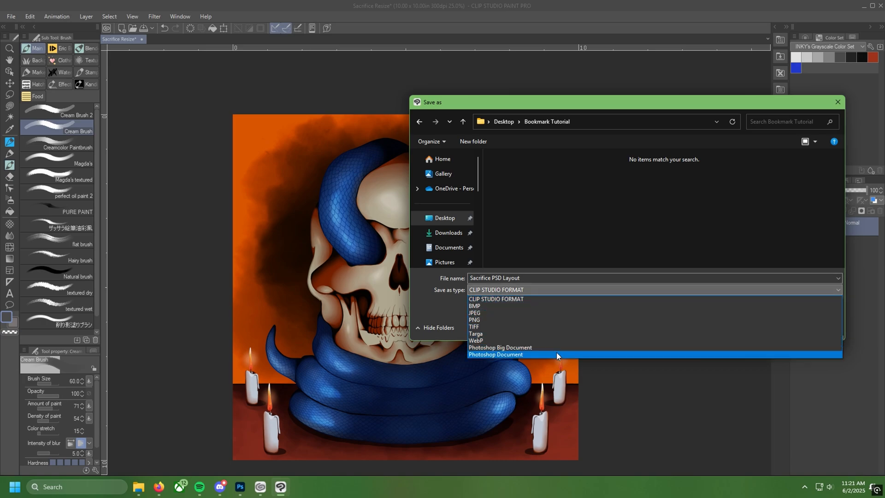
pyautogui.click(519, 354)
pyautogui.click(765, 326)
# - Minimize the Clip Studio windows and open Sacrifice PSD Layout from the desktop's Bookmark Tutorial folder in Photoshop
pyautogui.click(864, 7)
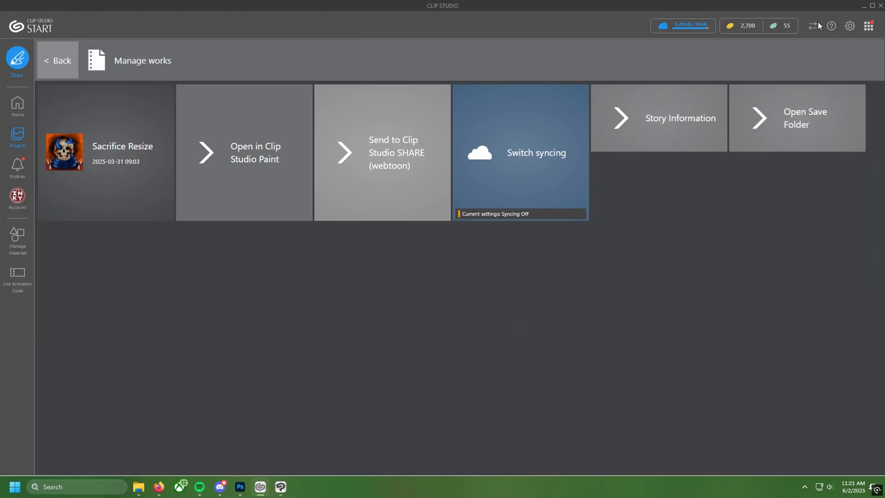
pyautogui.click(864, 6)
pyautogui.click(867, 4)
pyautogui.doubleClick(53, 249)
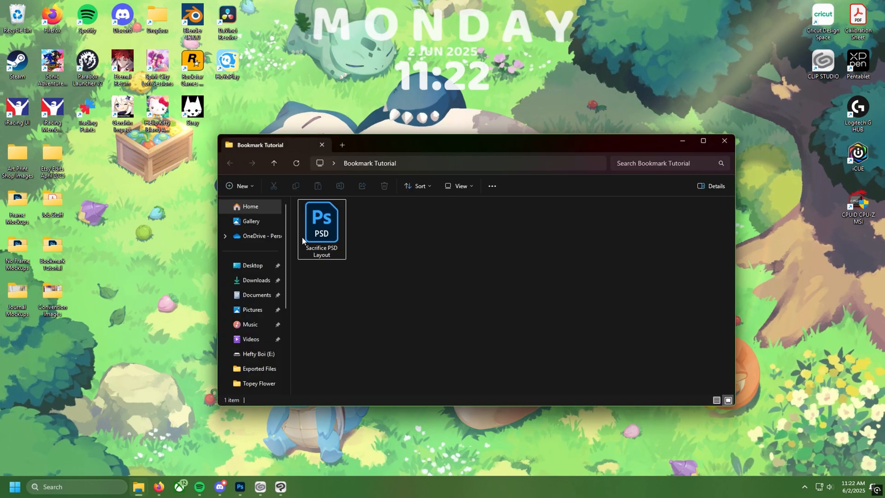
pyautogui.doubleClick(323, 226)
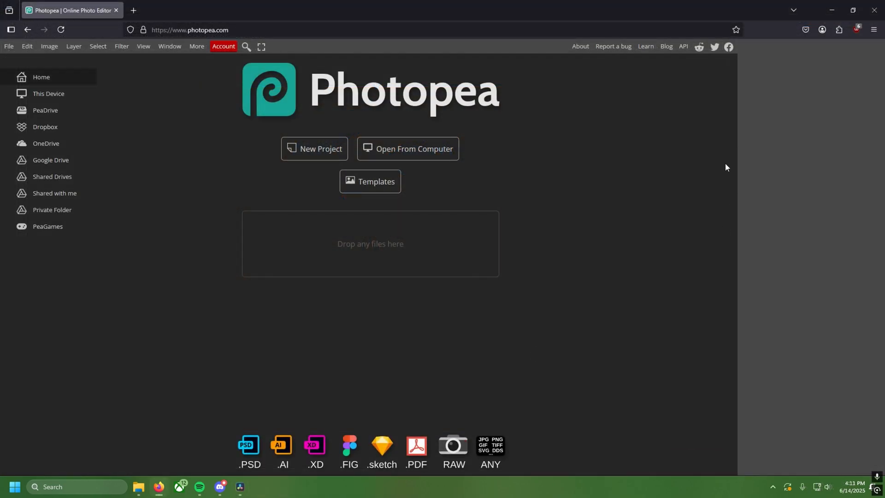
# - Bring up the Files folder over Photopea and load Sacrifice PSD Layout into the web editor
pyautogui.click(135, 492)
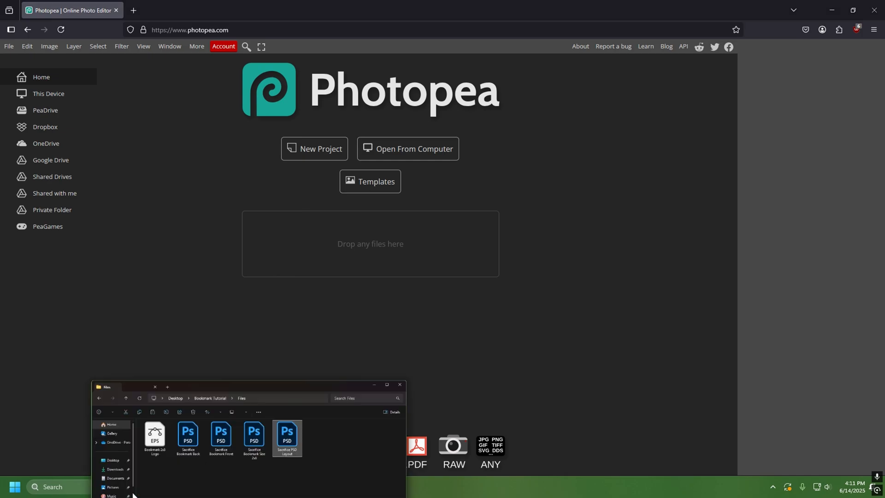
pyautogui.moveTo(387, 410); pyautogui.dragTo(410, 256)
pyautogui.click(531, 328)
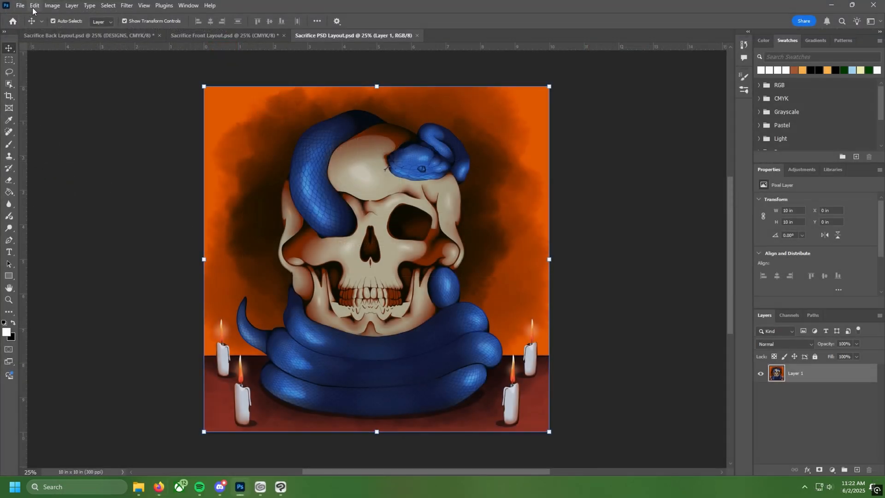
# - Convert the Sacrifice skull artwork to CMYK Color with the U.S. Web Coated (SWOP) v2 profile and save the file
pyautogui.click(51, 7)
pyautogui.moveTo(57, 17)
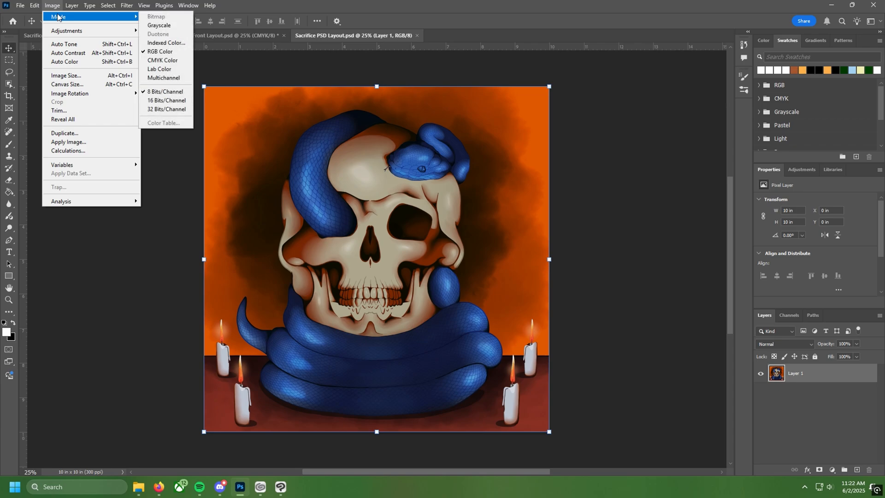
pyautogui.click(161, 61)
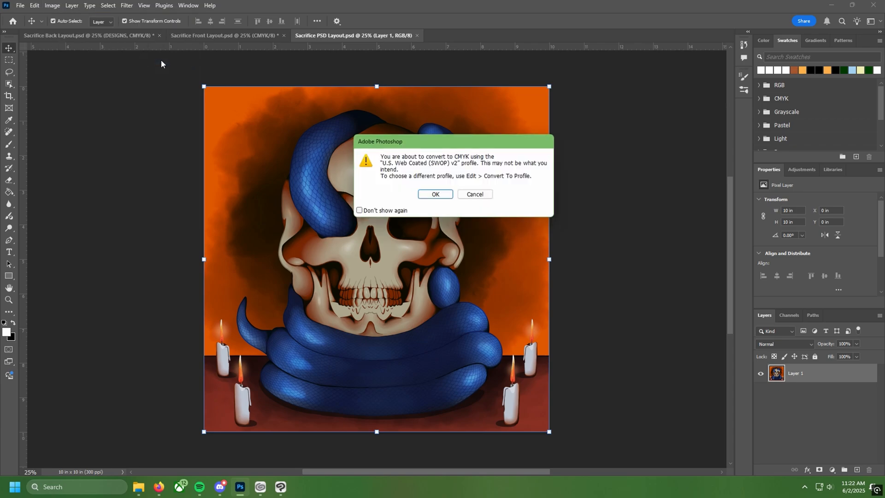
pyautogui.click(437, 197)
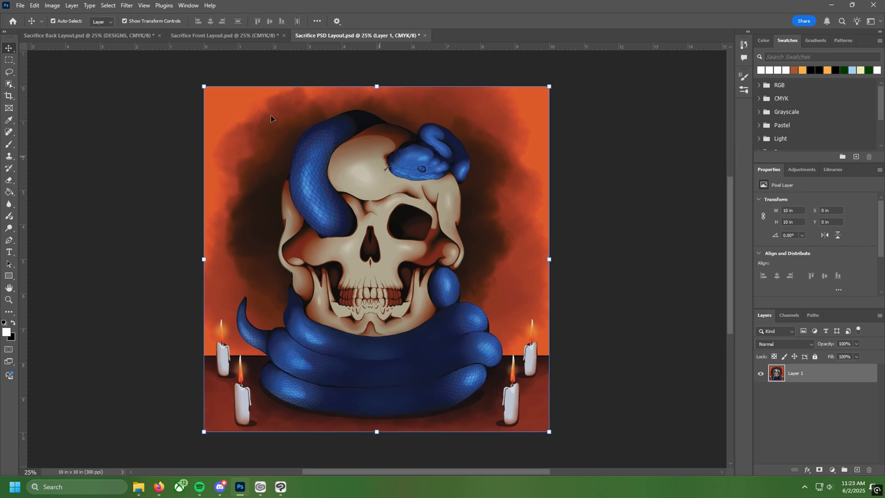
pyautogui.click(21, 6)
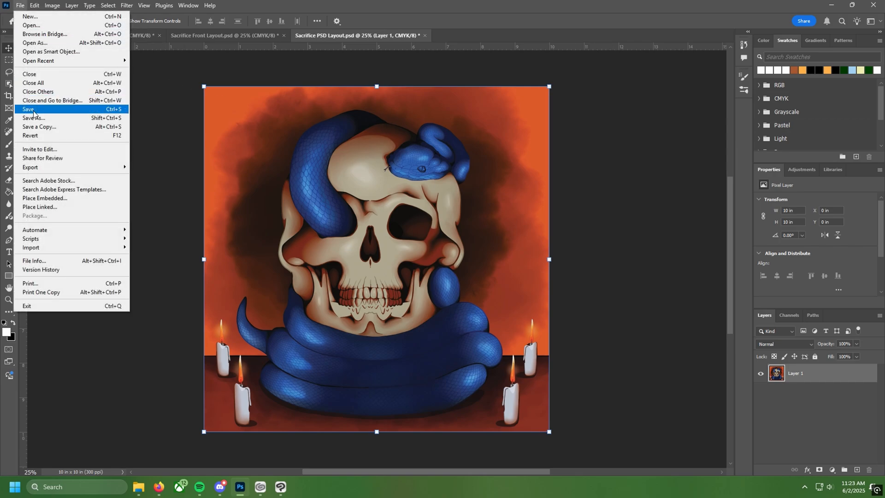
pyautogui.click(35, 115)
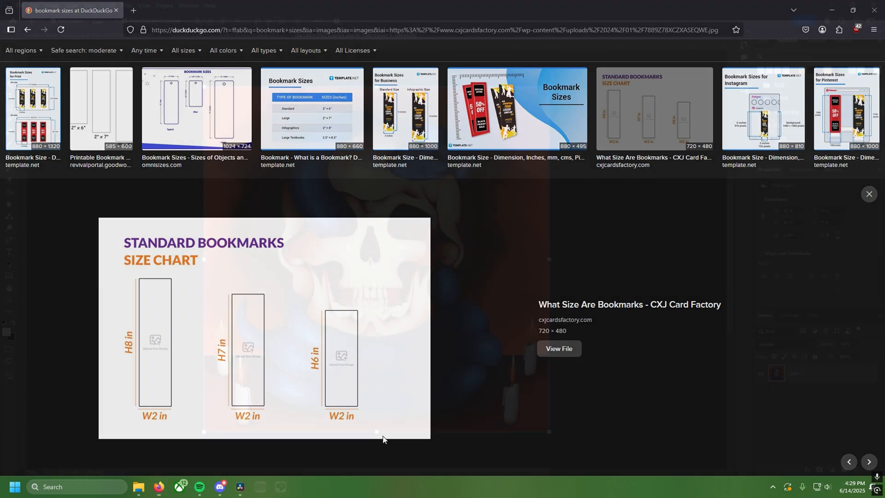
# - Create a new CMYK document 2 inches wide and 8 inches high at 300 pixels/inch with a white background
pyautogui.click(21, 5)
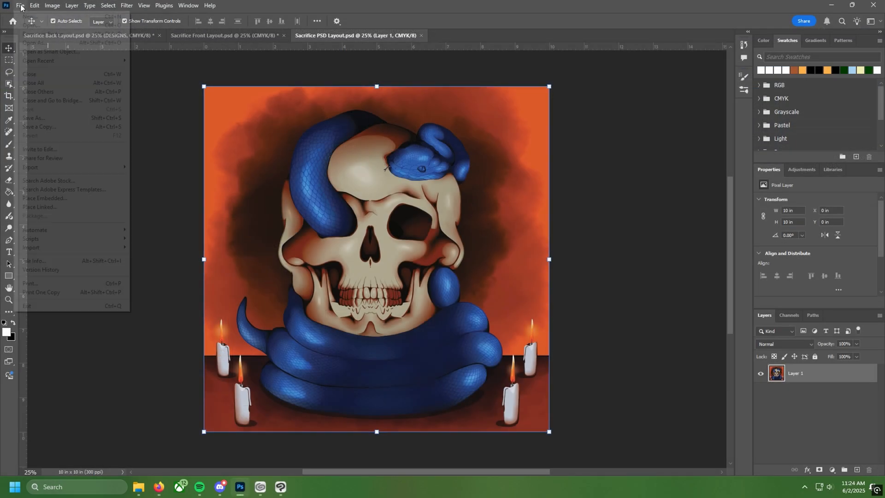
pyautogui.click(27, 17)
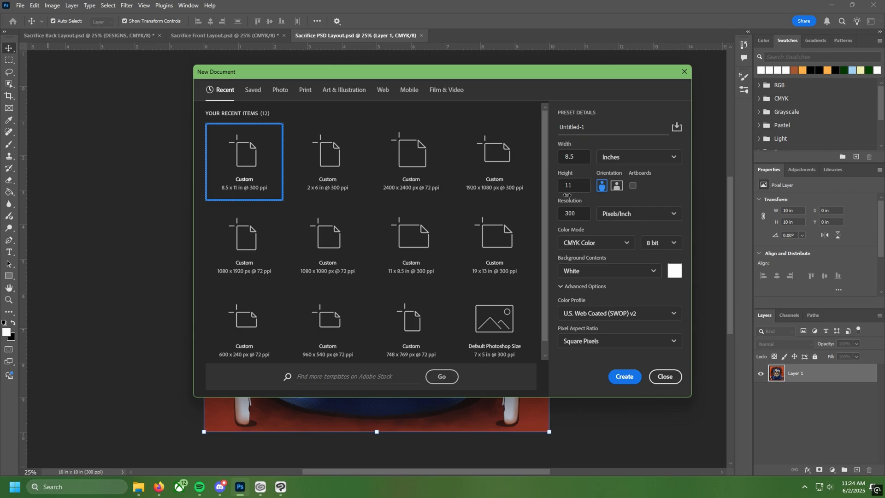
pyautogui.click(582, 160)
pyautogui.write('2')
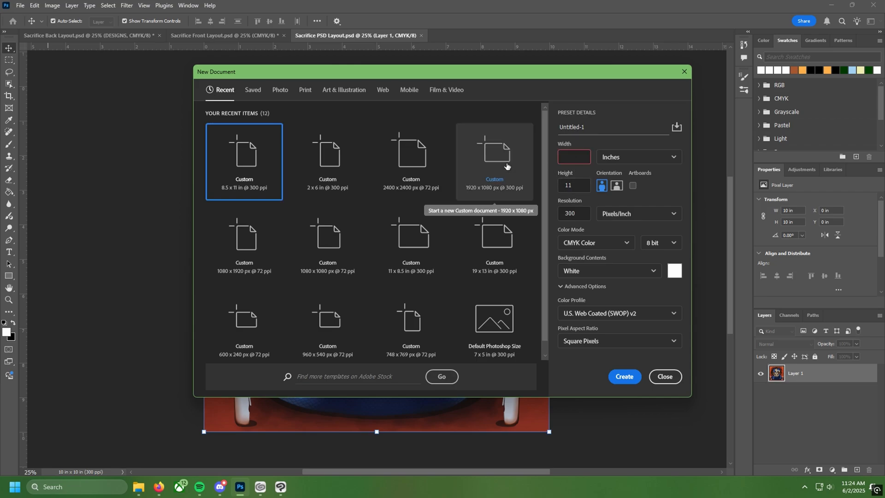
pyautogui.press('Tab')
pyautogui.write('8')
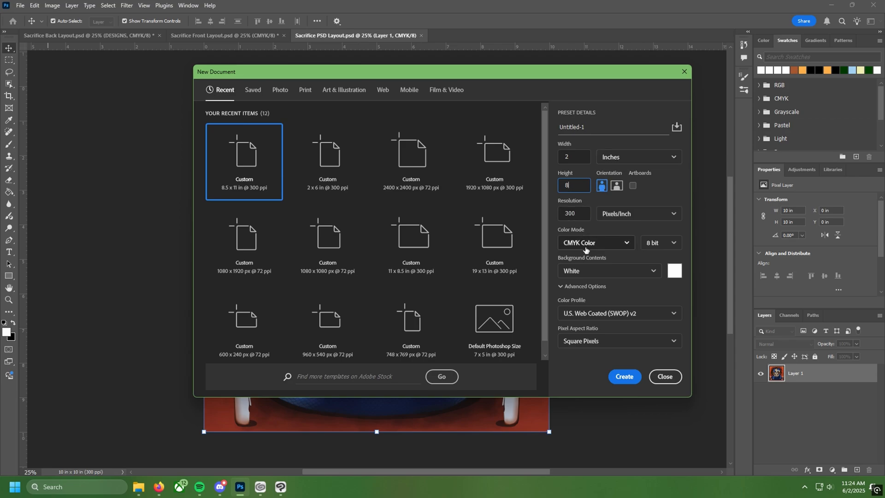
pyautogui.click(633, 382)
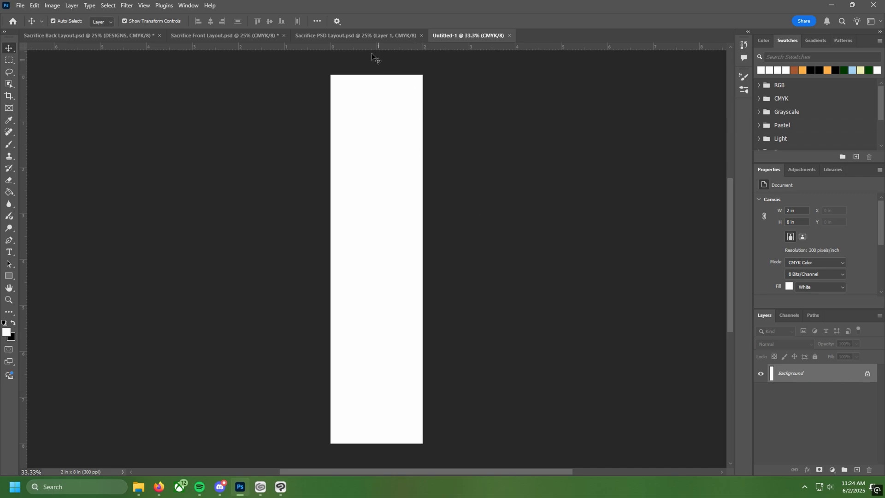
# - Copy the skull artwork layer from Sacrifice PSD Layout and paste it into the new 2 x 8 inch document
pyautogui.click(361, 38)
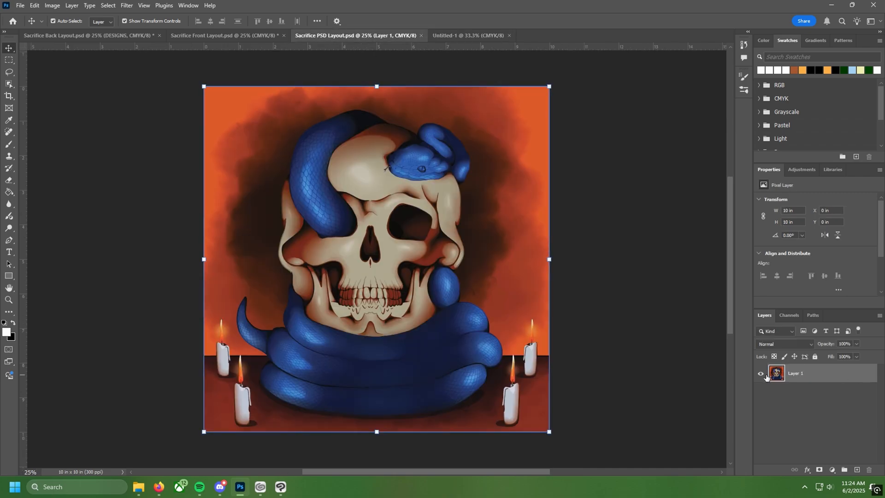
pyautogui.click(460, 34)
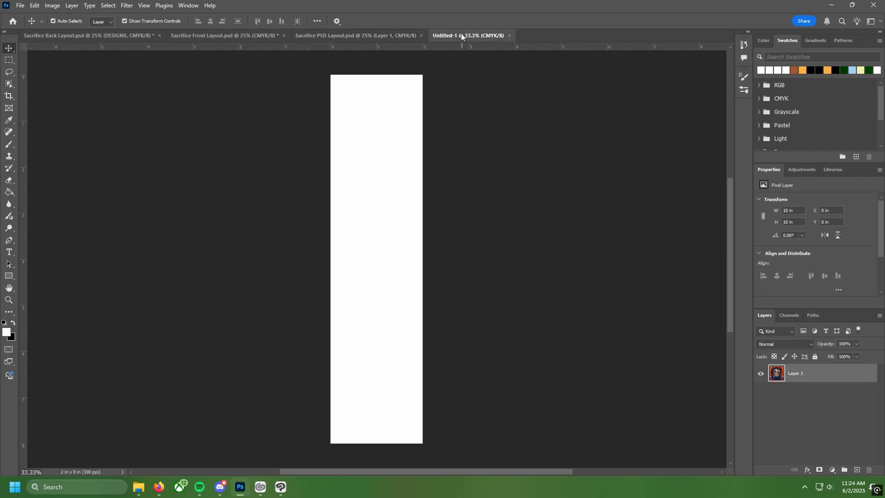
pyautogui.click(372, 35)
pyautogui.hotkey('ctrl', 'c')
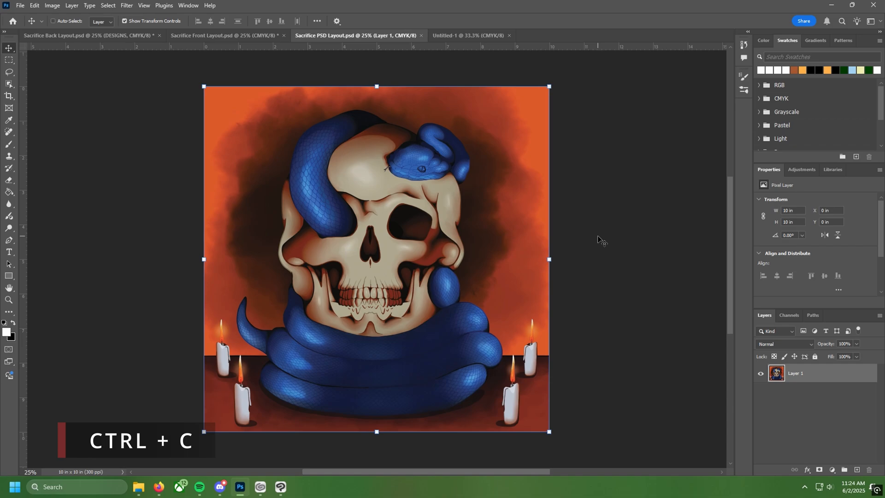
pyautogui.click(34, 5)
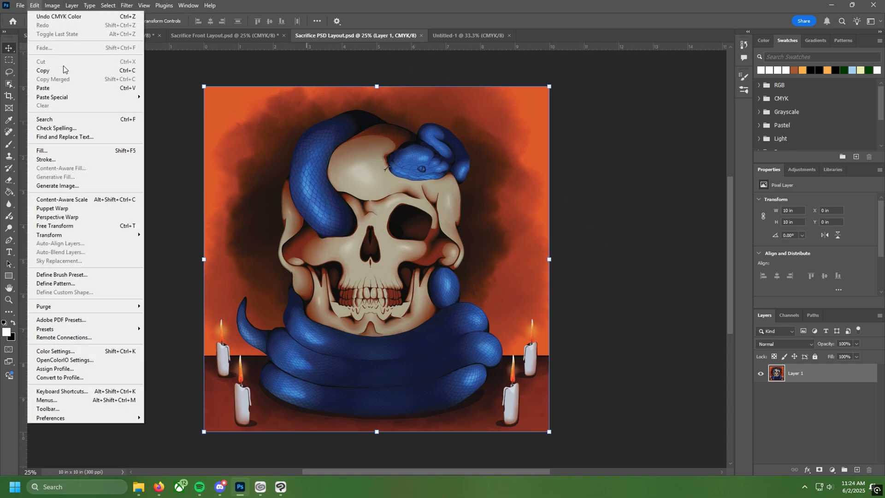
pyautogui.click(475, 36)
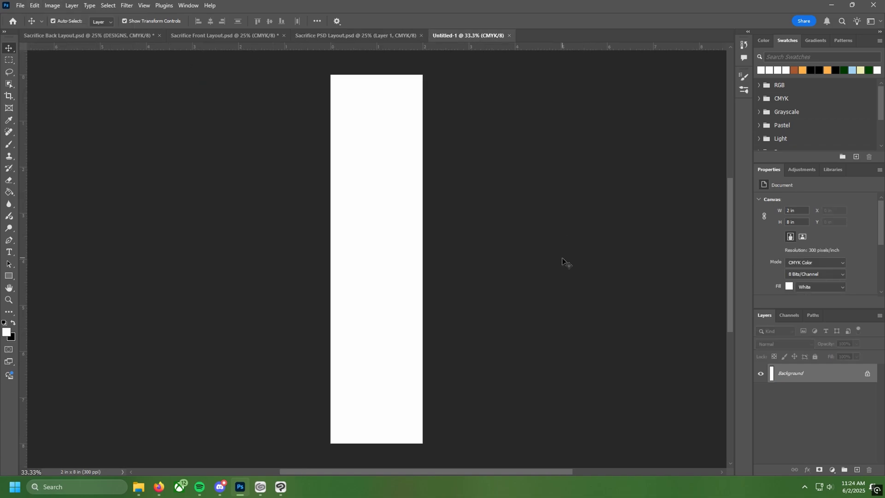
pyautogui.hotkey('ctrl', 'v')
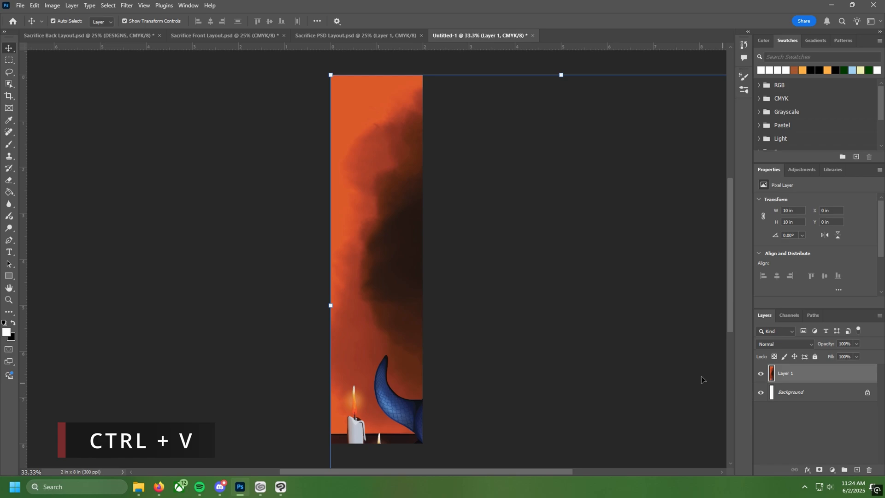
pyautogui.click(35, 5)
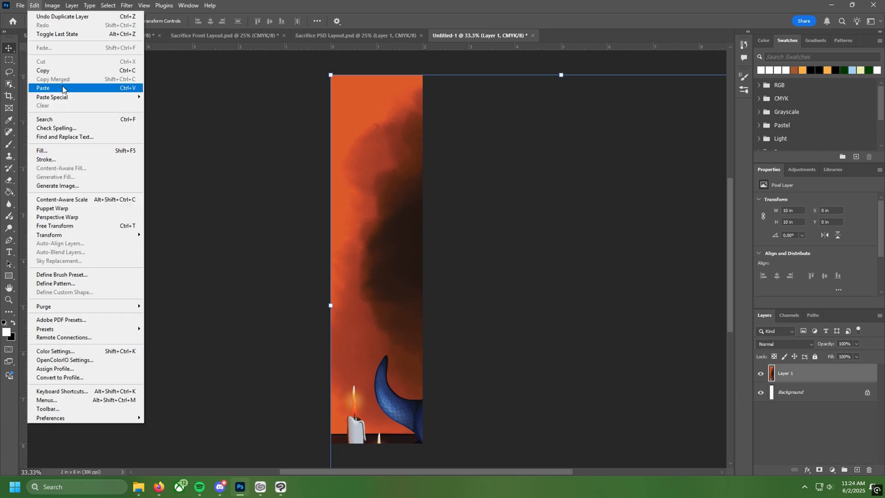
pyautogui.click(297, 235)
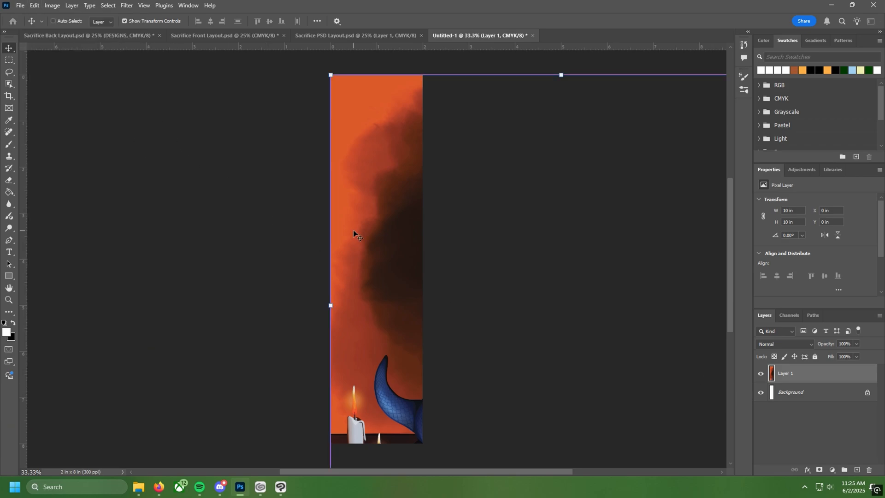
# - Scale the pasted artwork proportionally to about 80% so its height fits the 8-inch bookmark canvas
pyautogui.hotkey('ctrl', '-')
pyautogui.hotkey('ctrl', '-')
pyautogui.hotkey('ctrl', '-')
pyautogui.hotkey('ctrl', '+')
pyautogui.hotkey('ctrl', '-')
pyautogui.hotkey('ctrl', '+')
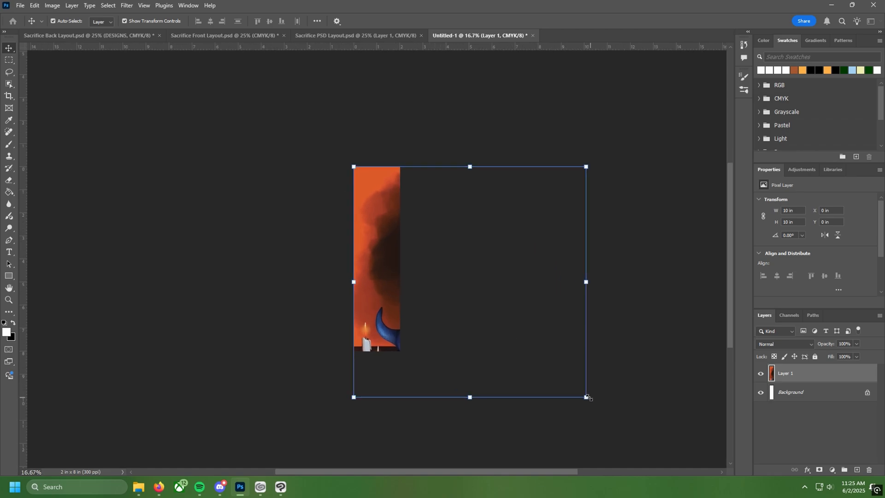
pyautogui.moveTo(585, 397); pyautogui.dragTo(543, 353)
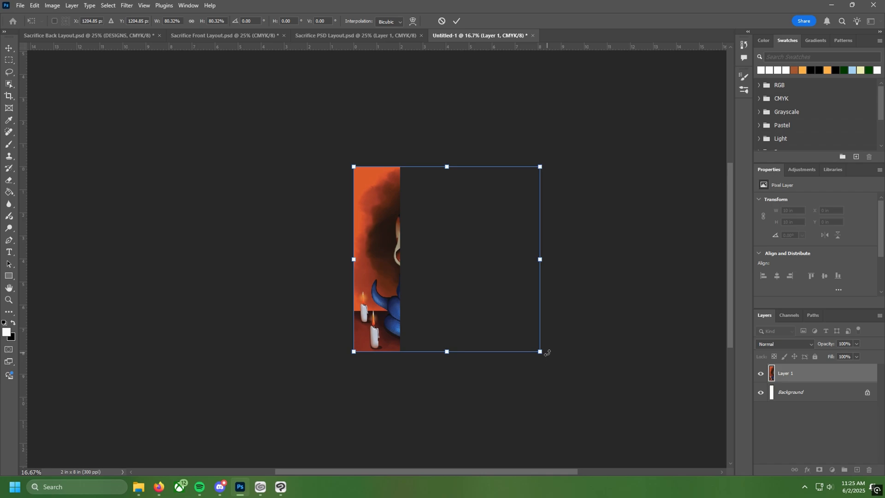
# - Shift the artwork to frame the snake's head and one eye socket, fine-tune its scale to about 80.08%, and apply the transform
pyautogui.moveTo(399, 279); pyautogui.dragTo(309, 271)
pyautogui.hotkey('ctrl', '+')
pyautogui.hotkey('ctrl', '+')
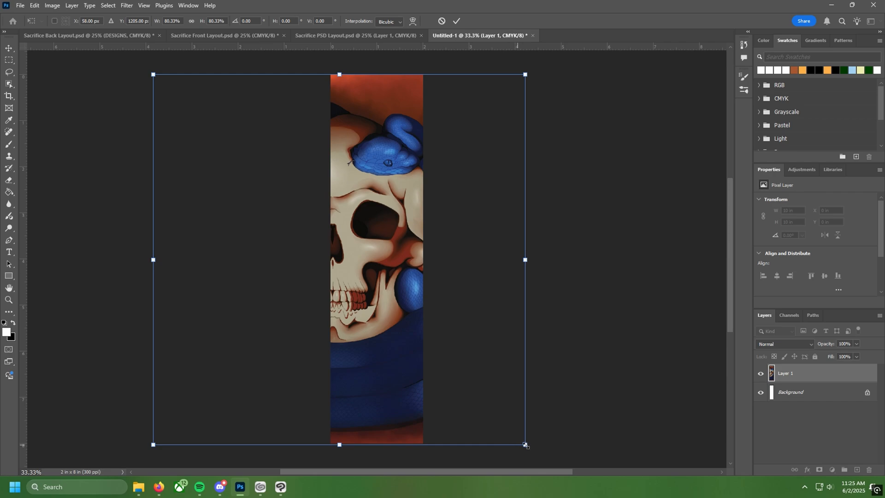
pyautogui.moveTo(525, 444); pyautogui.dragTo(525, 445)
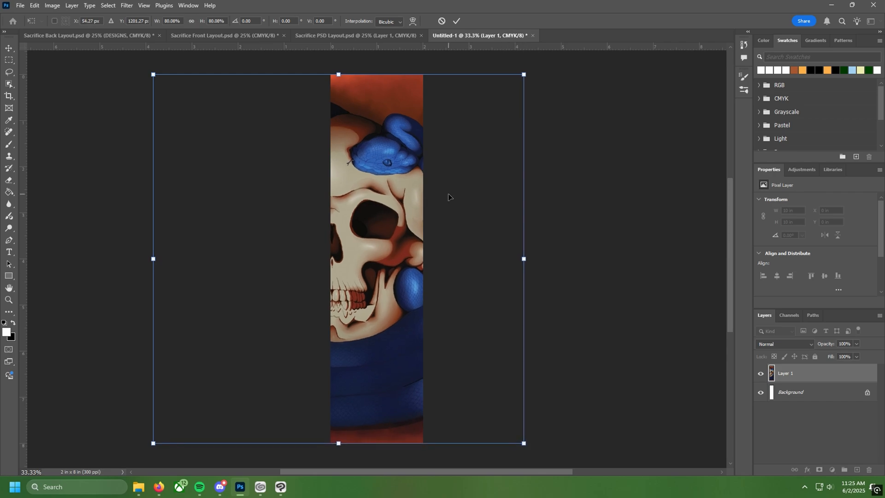
pyautogui.click(456, 20)
pyautogui.click(616, 243)
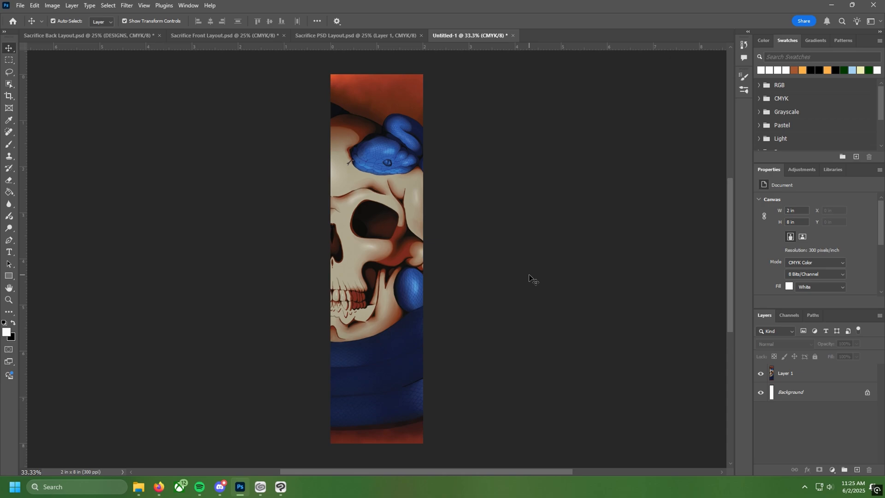
pyautogui.click(425, 275)
pyautogui.hotkey('ctrl', '-')
pyautogui.hotkey('ctrl', '-')
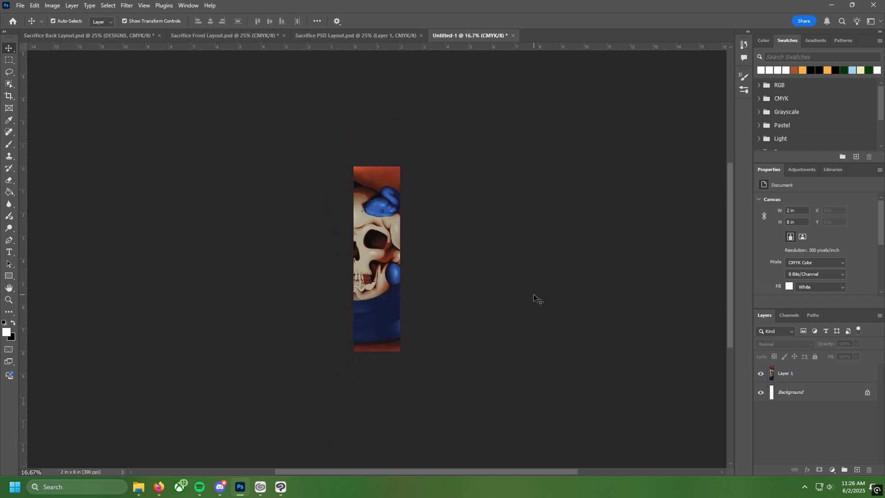
# - Save the bookmark as a Photoshop file named Sacrifice Bookmark Size 2x8 in the Bookmark Tutorial folder
pyautogui.click(20, 6)
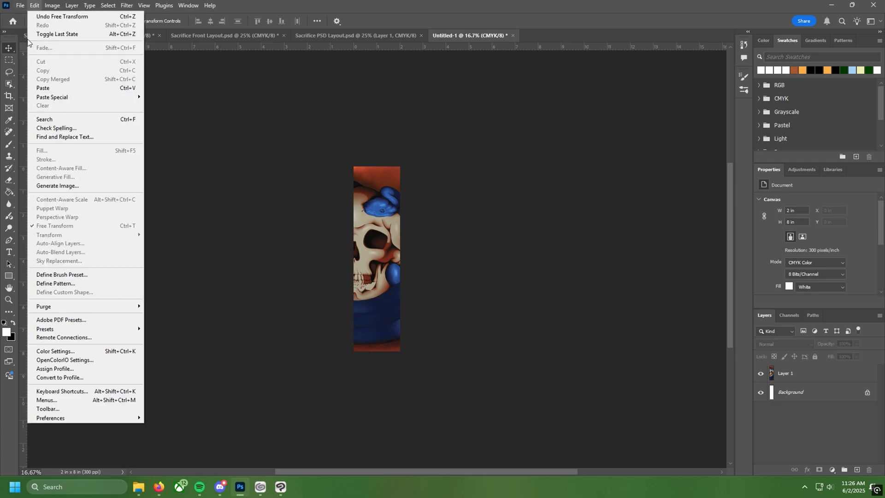
pyautogui.click(38, 126)
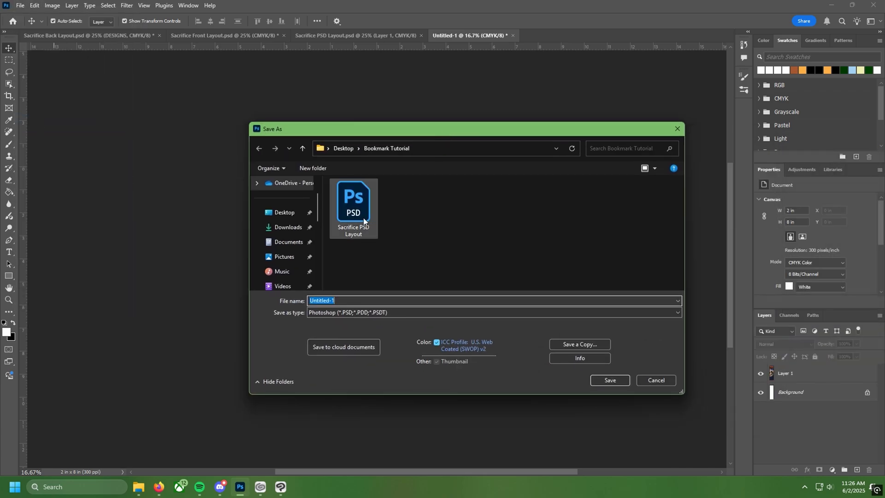
pyautogui.click(363, 221)
pyautogui.click(346, 301)
pyautogui.click(343, 300)
pyautogui.press('BackSpace')
pyautogui.press('BackSpace')
pyautogui.moveTo(445, 302); pyautogui.dragTo(336, 300)
pyautogui.press('BackSpace')
pyautogui.press('BackSpace')
pyautogui.write('Bookmark Size 2x8')
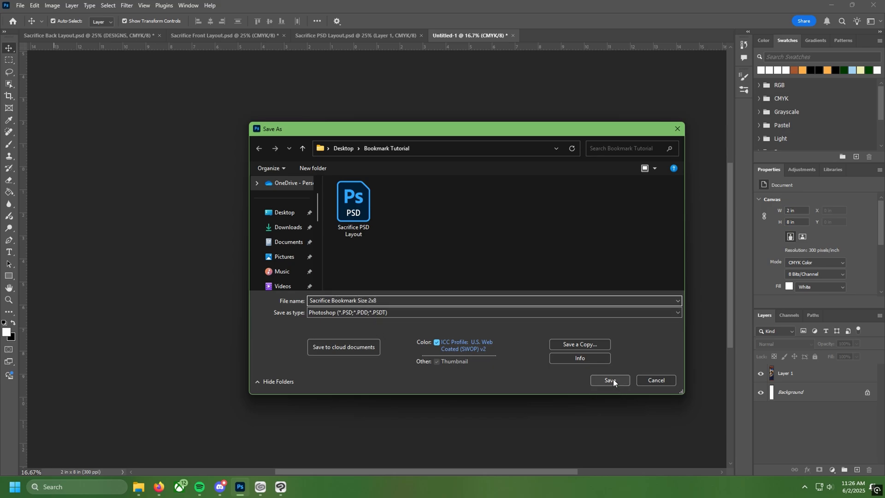
pyautogui.click(609, 379)
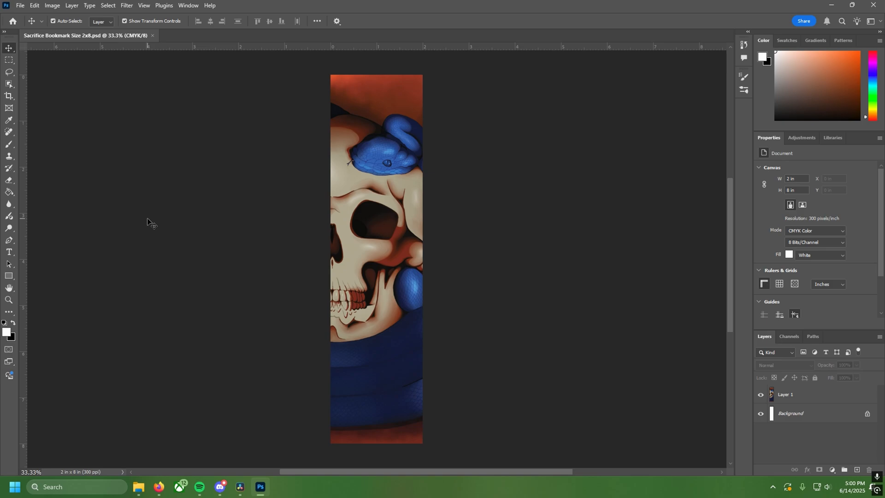
pyautogui.click(247, 217)
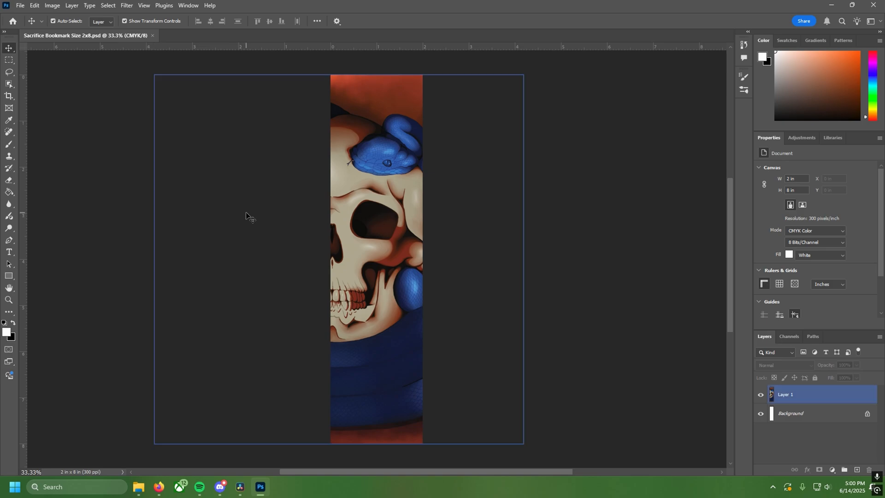
pyautogui.click(51, 78)
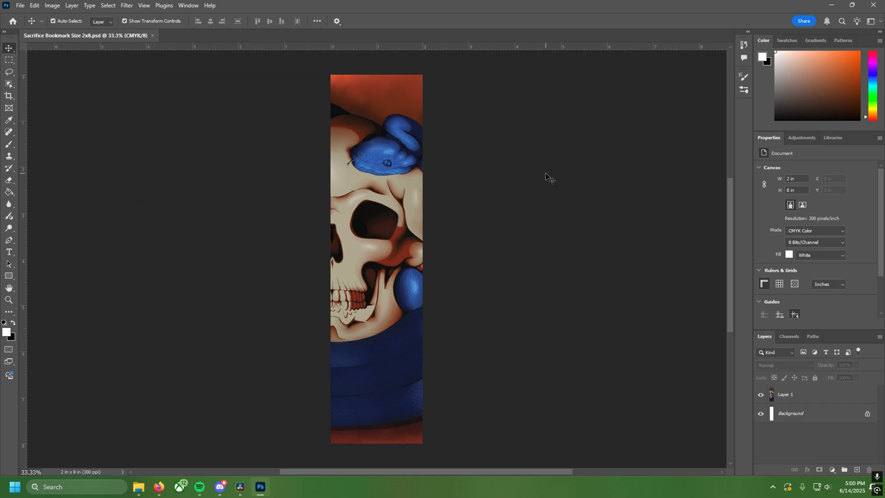
pyautogui.click(202, 136)
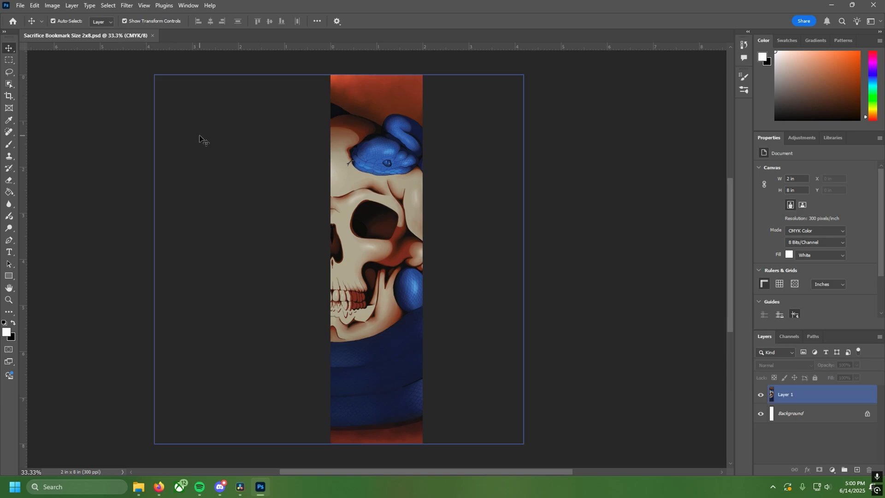
pyautogui.click(138, 290)
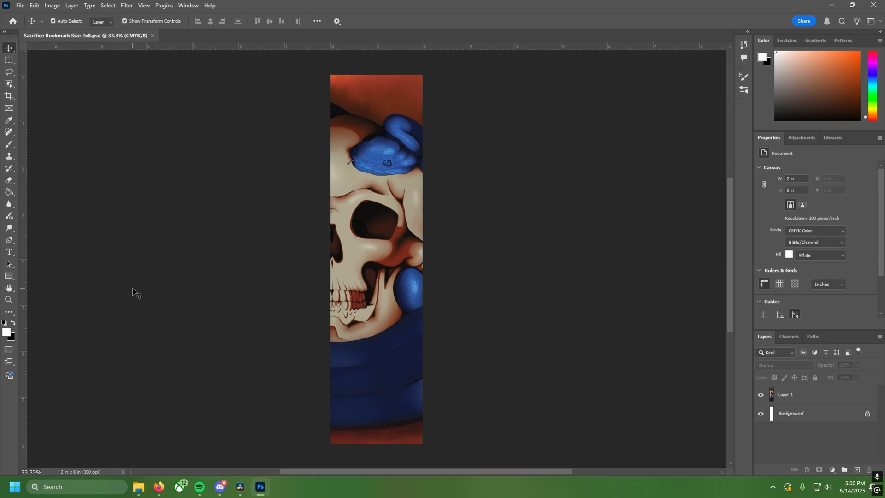
pyautogui.click(186, 295)
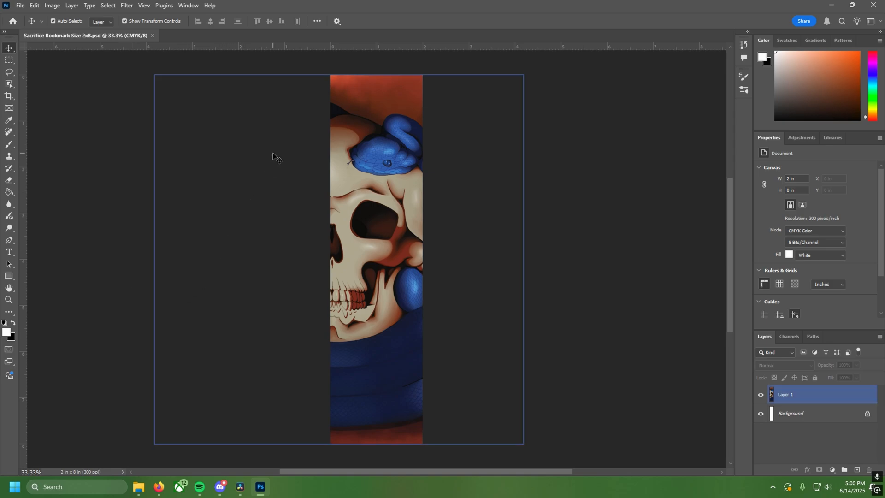
pyautogui.click(317, 75)
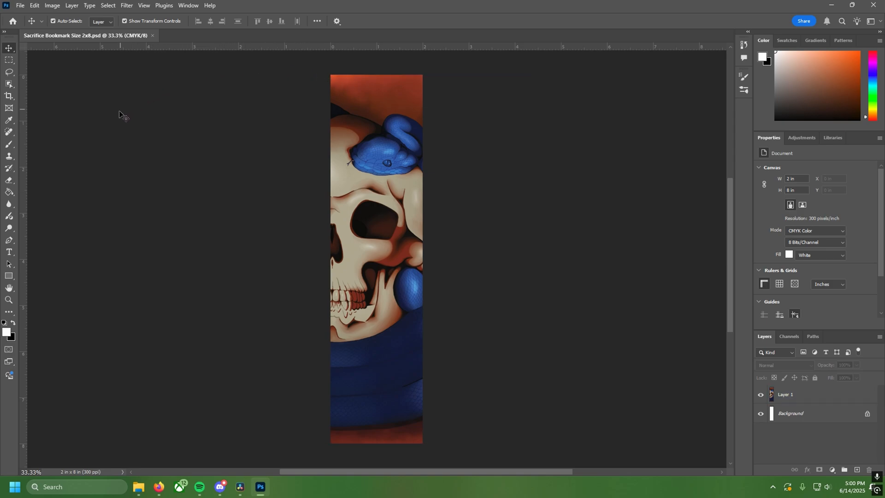
# - Create a blank 8.5 x 11 inch CMYK document at 300 ppi for the bookmark print layout
pyautogui.click(21, 9)
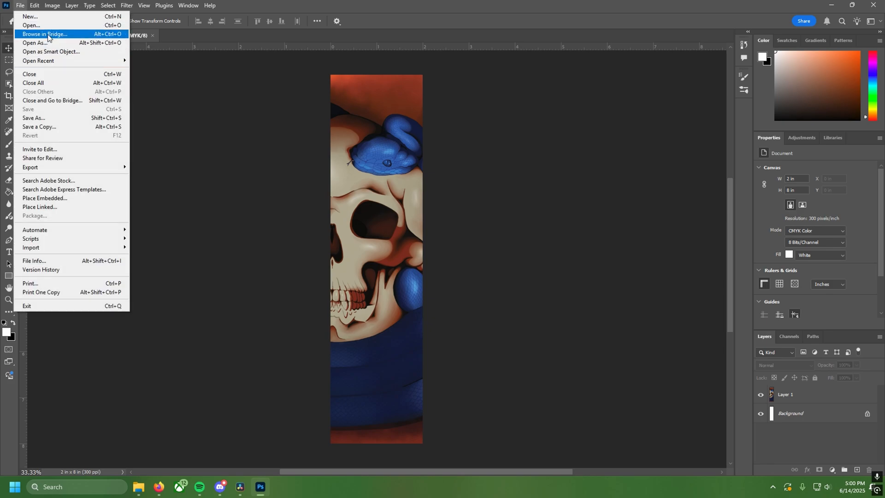
pyautogui.click(28, 17)
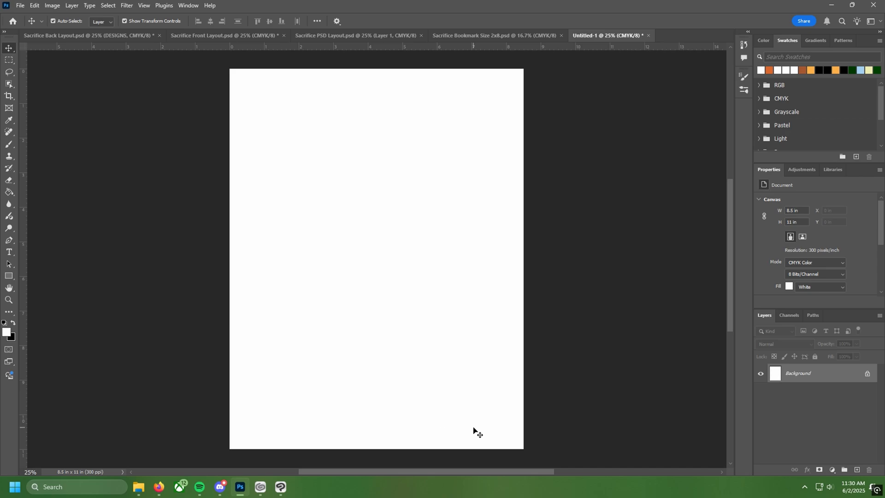
# - Set the foreground color to orange (#df6c32) and draw a placeholder rectangle about 4.58 x 1.7 inches in the page's upper half
pyautogui.click(8, 336)
pyautogui.click(641, 232)
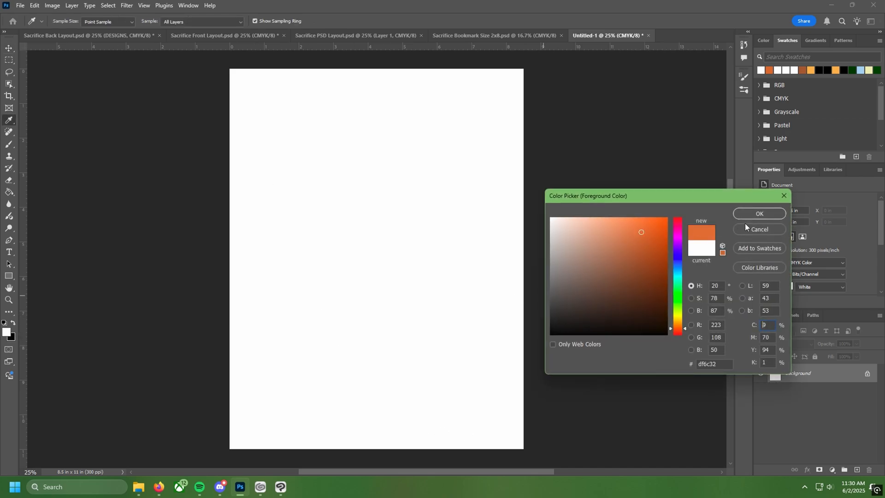
pyautogui.click(758, 214)
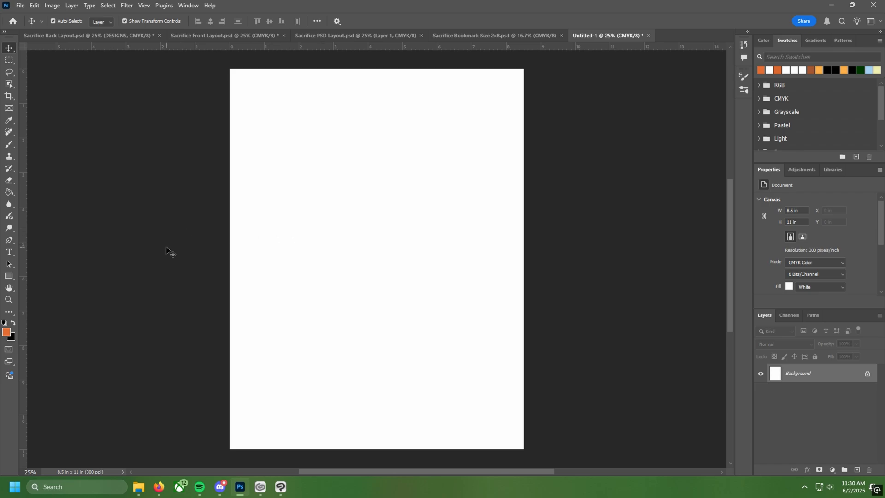
pyautogui.click(9, 276)
pyautogui.rightClick(9, 274)
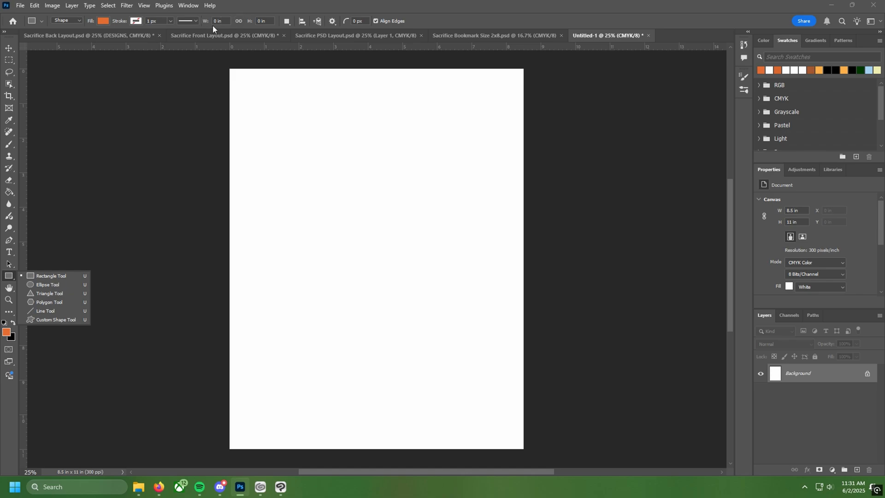
pyautogui.rightClick(264, 21)
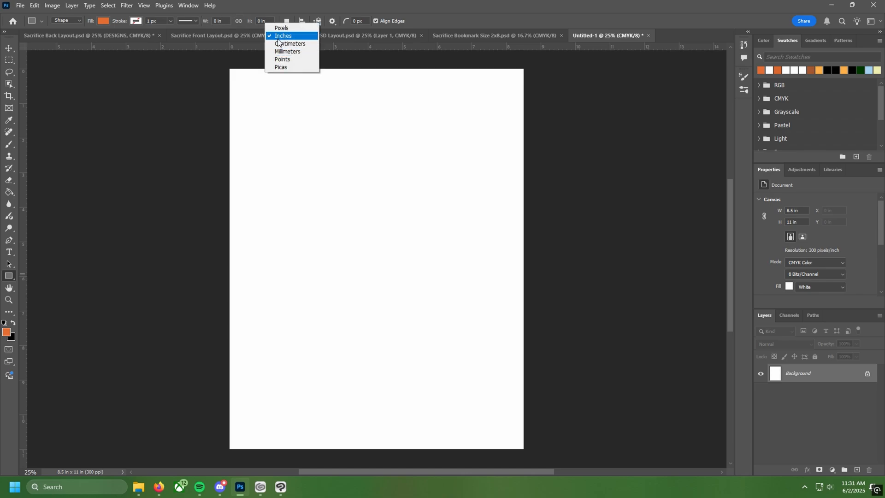
pyautogui.click(283, 117)
pyautogui.moveTo(261, 135); pyautogui.dragTo(420, 193)
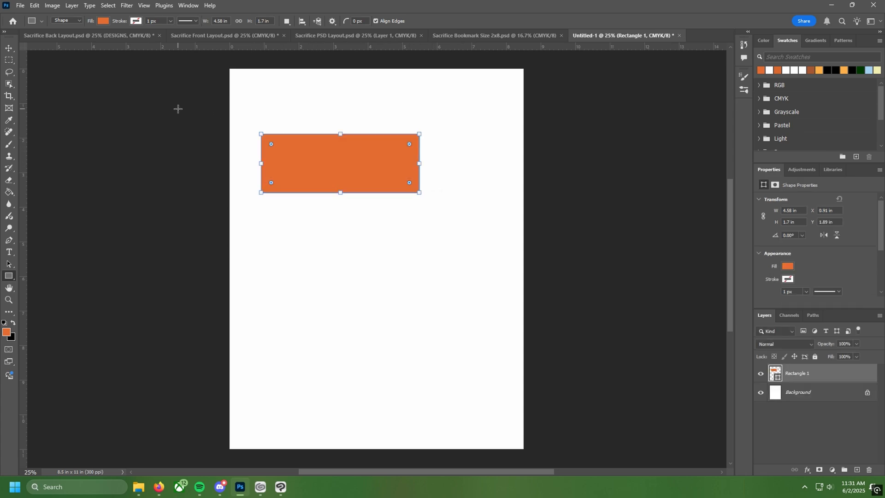
# - Set the rectangle's width to 8 inches and enter 2 inches for its height
pyautogui.click(218, 22)
pyautogui.write('8')
pyautogui.click(270, 22)
pyautogui.write('2')
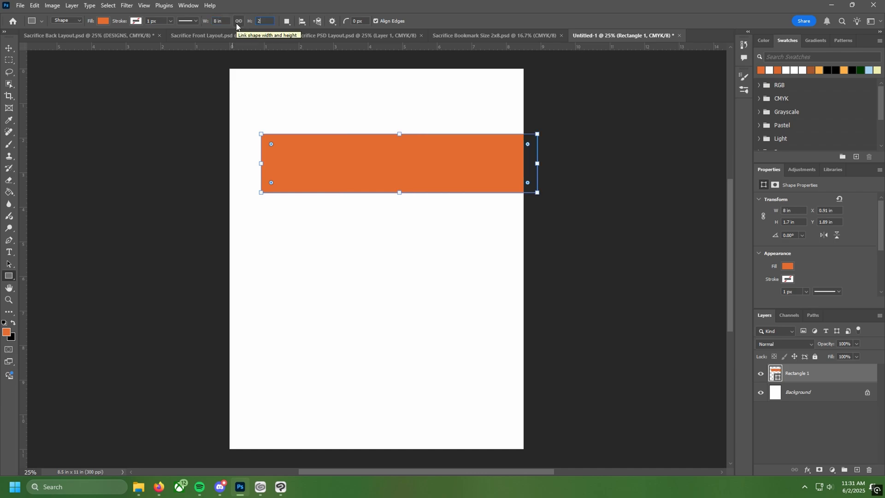
# - Move the rectangle up near the page's top edge, centered horizontally with X at 0.25 in, and deselect it
pyautogui.click(9, 48)
pyautogui.scroll(2, 316, 299)
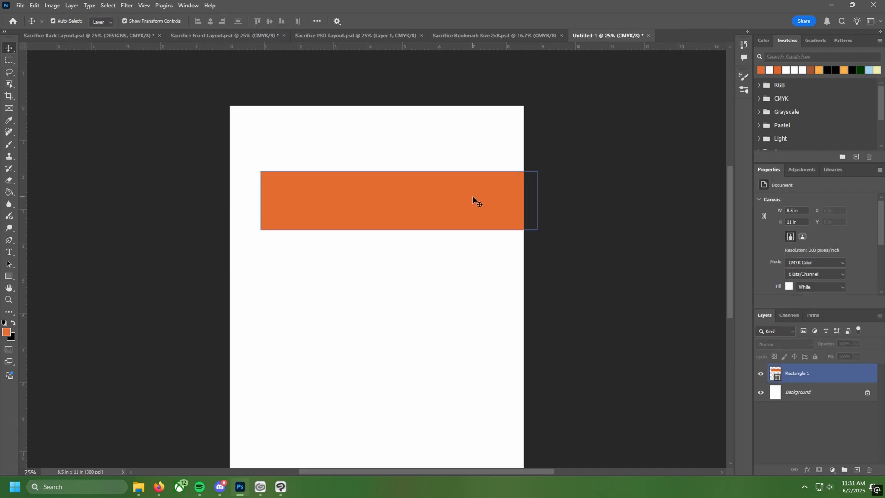
pyautogui.moveTo(474, 197); pyautogui.dragTo(448, 139)
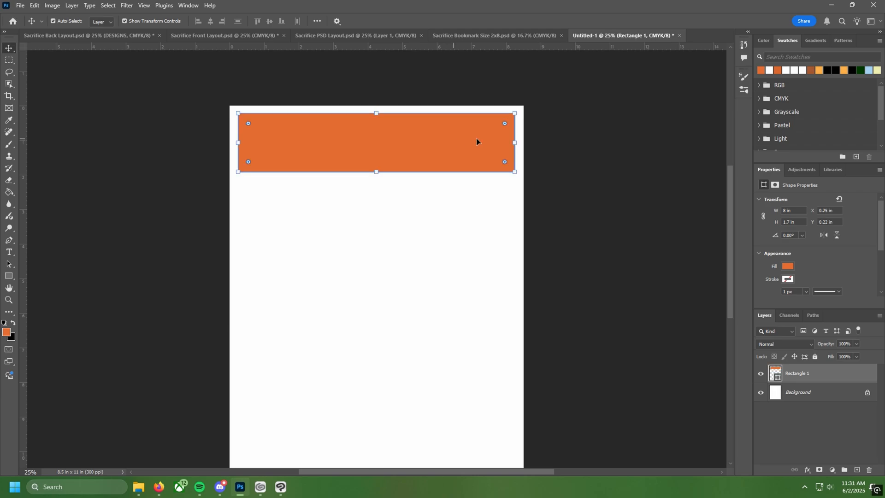
pyautogui.scroll(-1, 507, 166)
pyautogui.click(570, 206)
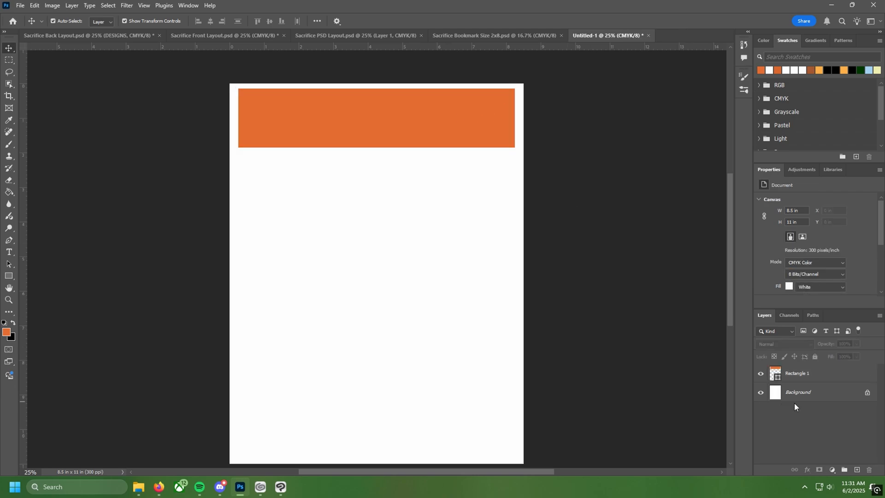
# - Convert the orange rectangle layer to a smart object
pyautogui.click(811, 374)
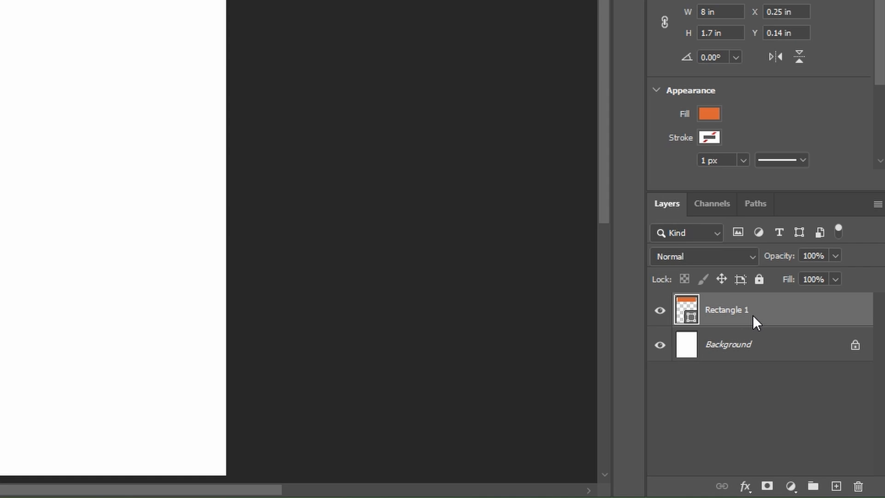
pyautogui.rightClick(779, 311)
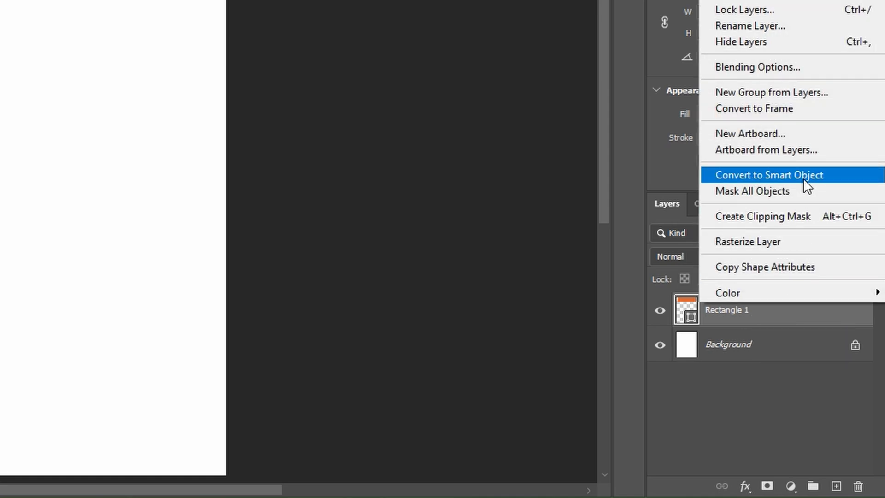
pyautogui.click(819, 176)
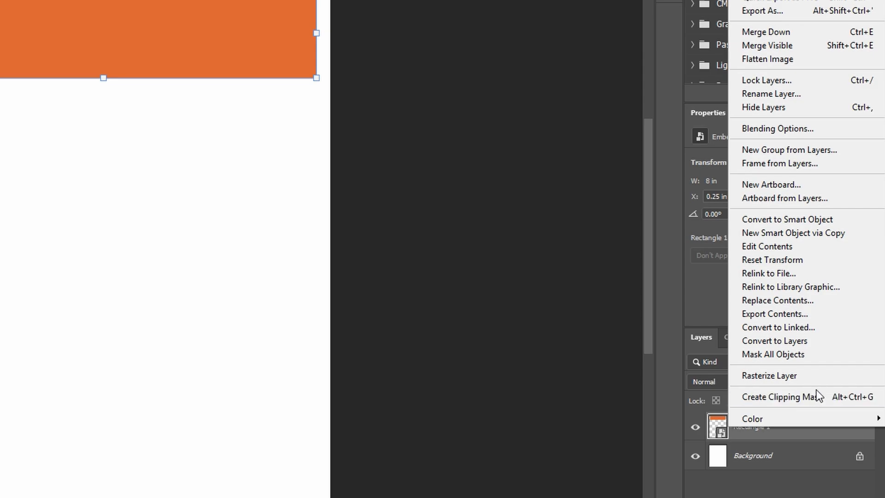
# - Relink the rectangle smart object to the Sacrifice Bookmark Size 2x8 file in the Bookmark Tutorial folder
pyautogui.click(832, 275)
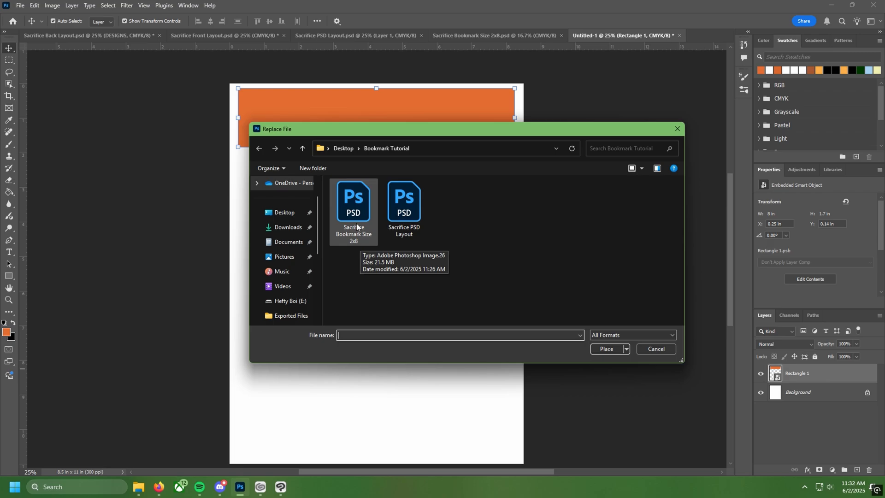
pyautogui.click(356, 220)
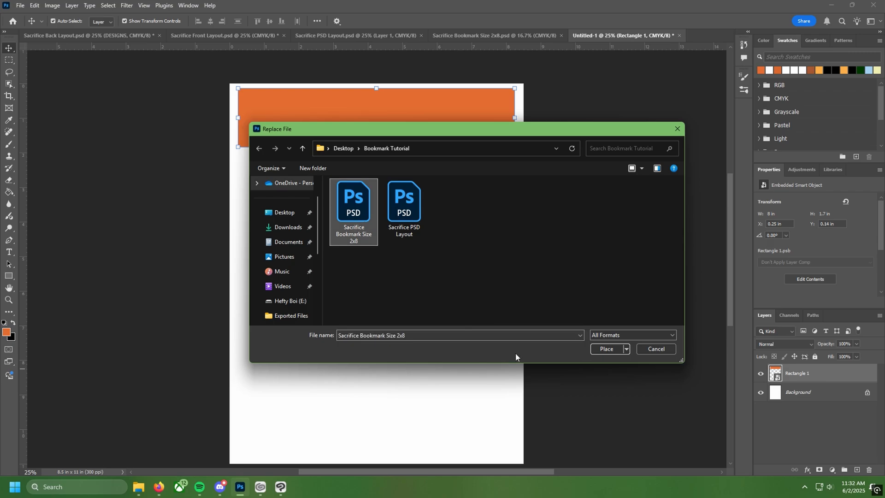
pyautogui.click(613, 351)
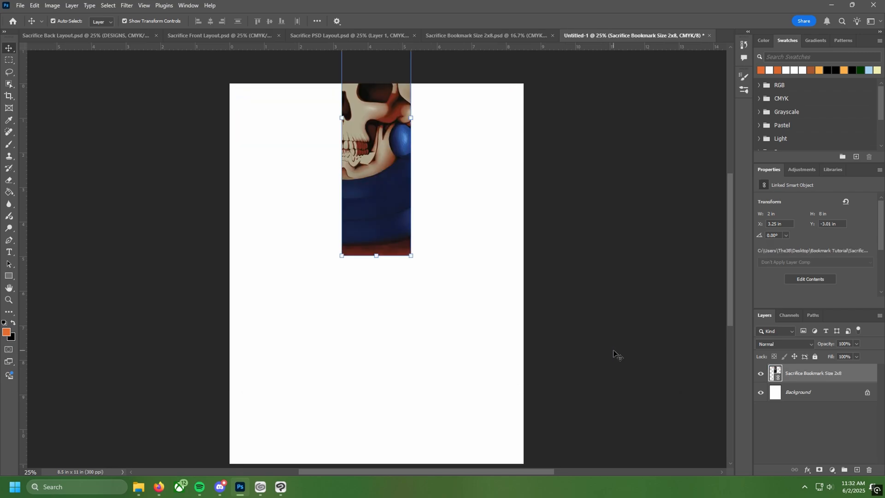
# - Rotate the linked bookmark artwork 90° counterclockwise so it lies horizontally across the page
pyautogui.scroll(5, 615, 400)
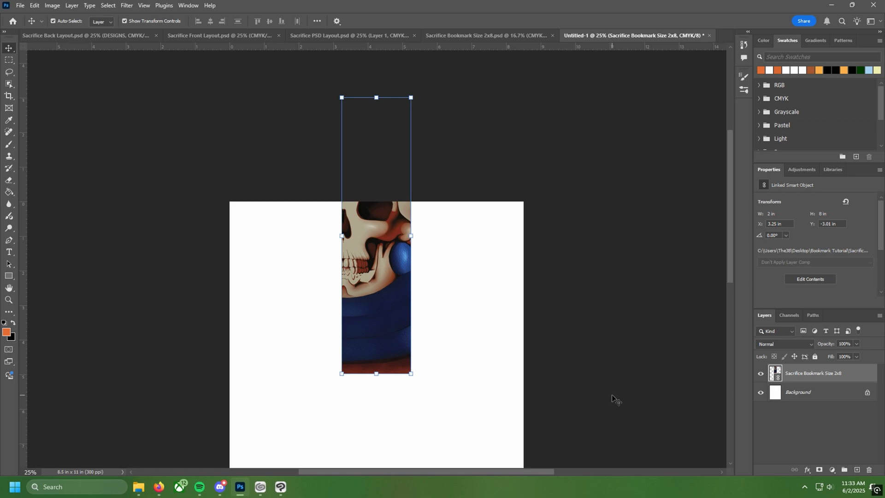
pyautogui.scroll(-1, 231, 213)
pyautogui.click(35, 5)
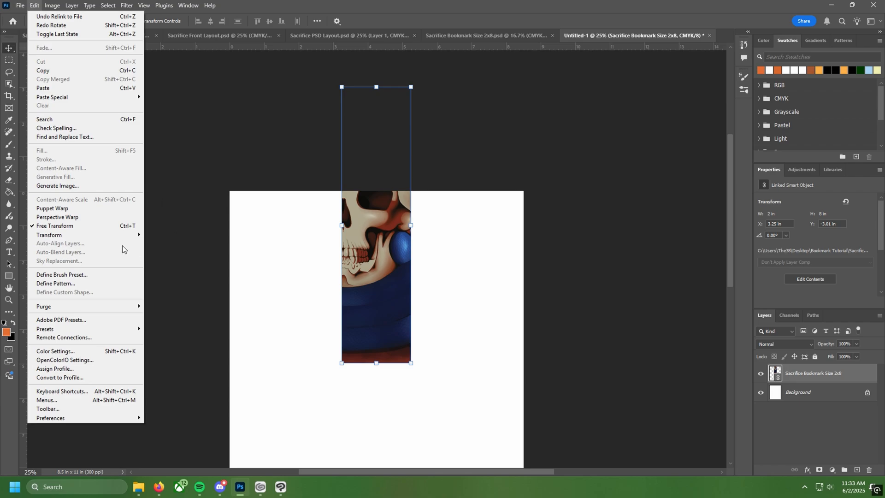
pyautogui.moveTo(115, 235)
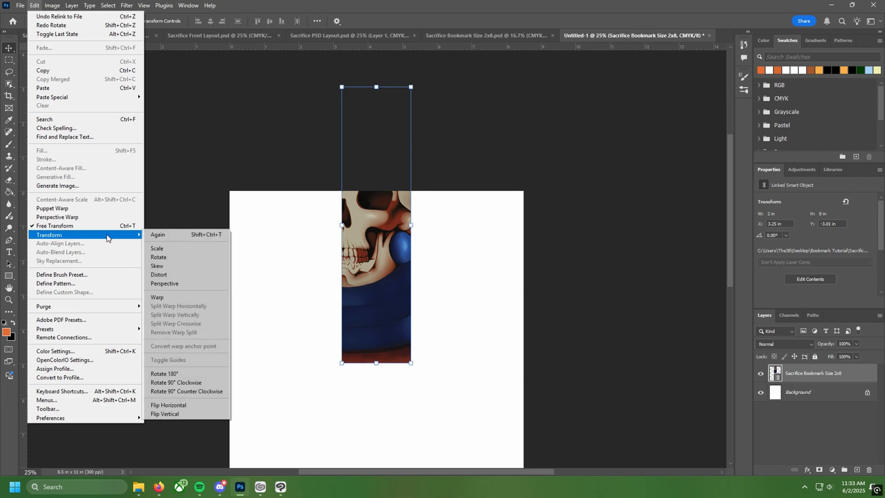
pyautogui.click(180, 395)
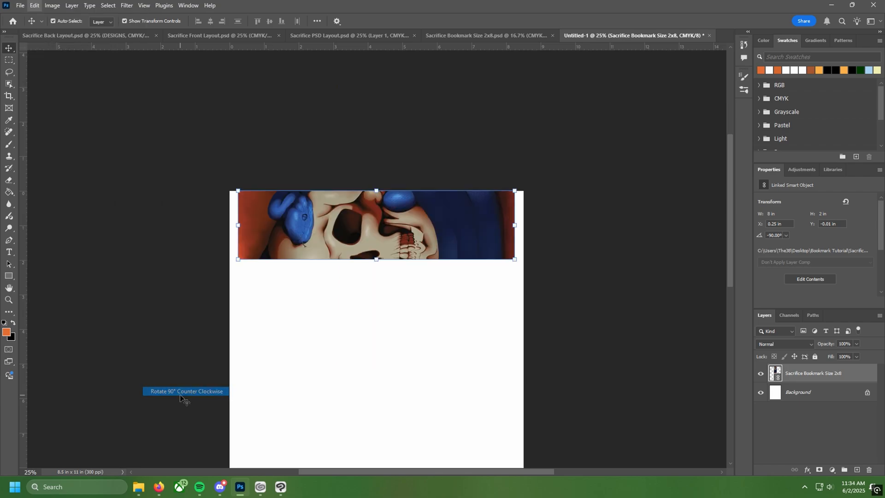
pyautogui.click(676, 294)
pyautogui.scroll(-2, 561, 316)
# - Nudge the bookmark artwork down so its Y position is about 0.13 in from the page's top edge
pyautogui.click(429, 186)
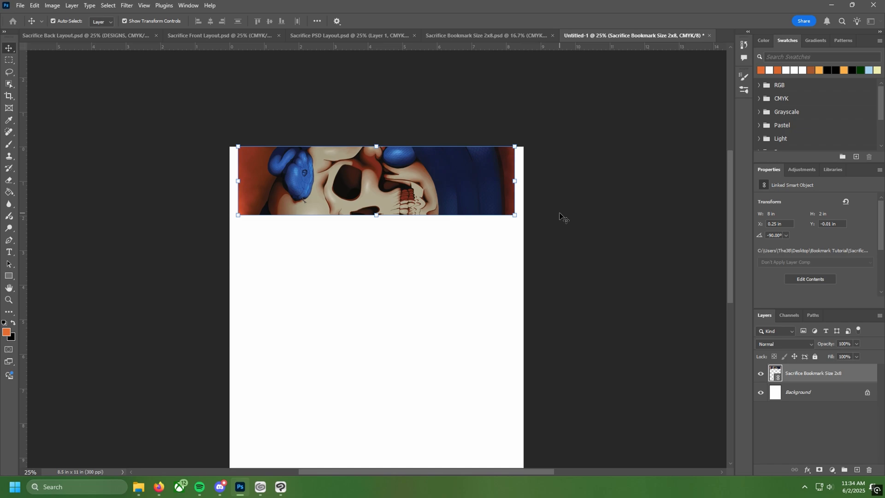
pyautogui.hotkey('shift', 'Down')
pyautogui.hotkey('shift', 'Down')
pyautogui.hotkey('shift', 'Down')
pyautogui.hotkey('shift', 'Down')
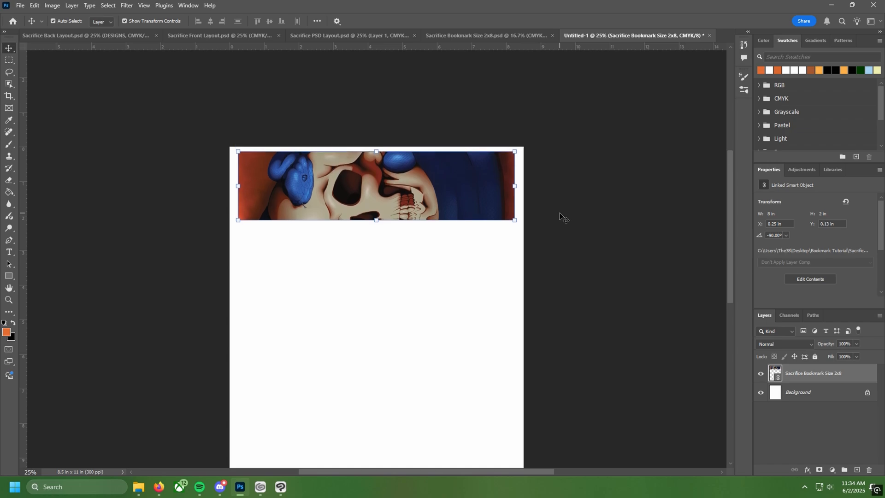
# - Duplicate the horizontal bookmark four times down the page to make a stack of five
pyautogui.scroll(-3, 563, 217)
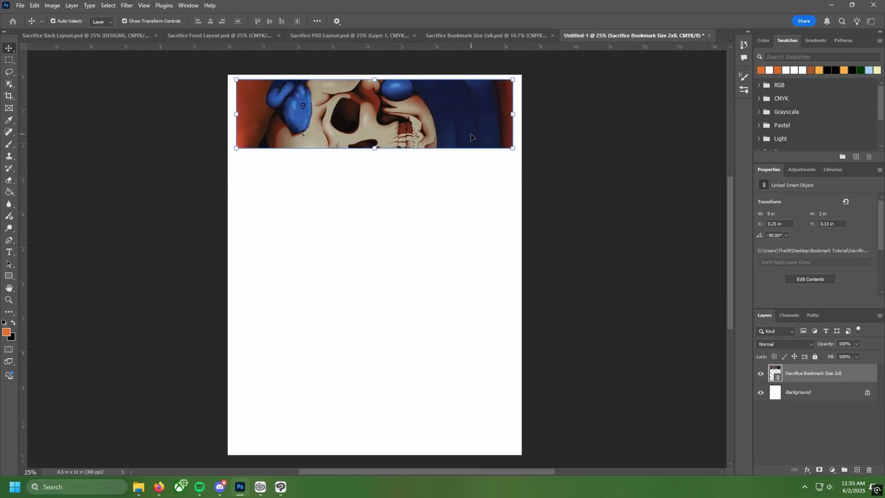
pyautogui.moveTo(456, 140); pyautogui.dragTo(431, 384)
pyautogui.scroll(-2, 436, 311)
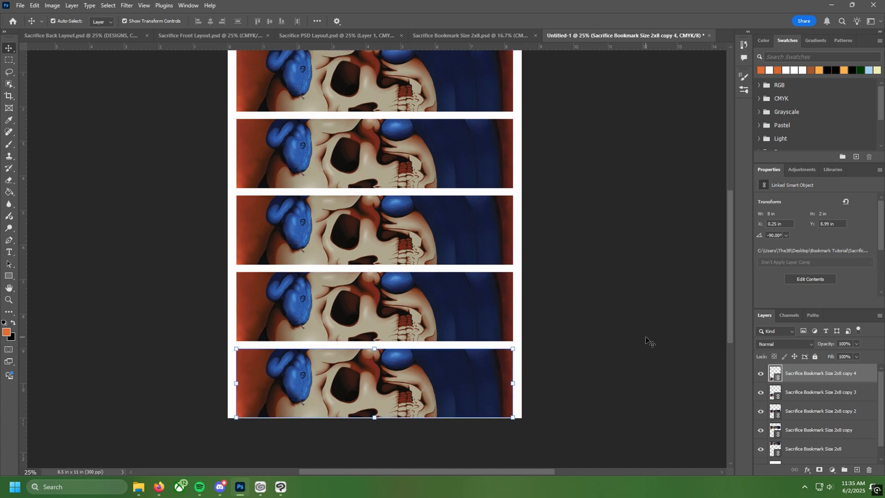
# - Nudge the lowest bookmark copy up to a Y position of about 8.91 in, leaving a margin at the page's bottom edge
pyautogui.hotkey('ctrl', '-')
pyautogui.scroll(1, 579, 377)
pyautogui.press('Up')
pyautogui.press('Up')
pyautogui.hotkey('shift', 'Up')
pyautogui.hotkey('shift', 'Up')
pyautogui.hotkey('shift', 'Up')
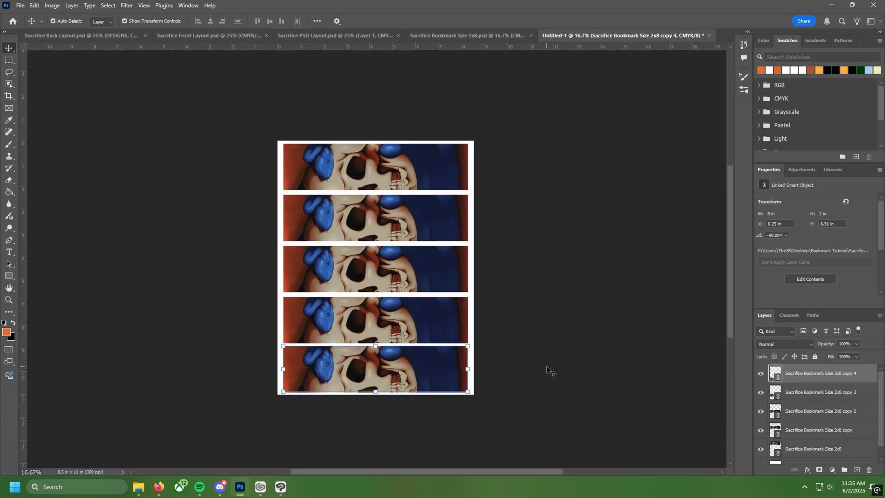
# - Select all five bookmarks, distribute them vertically with even spacing, and deselect them
pyautogui.moveTo(297, 115); pyautogui.dragTo(525, 418)
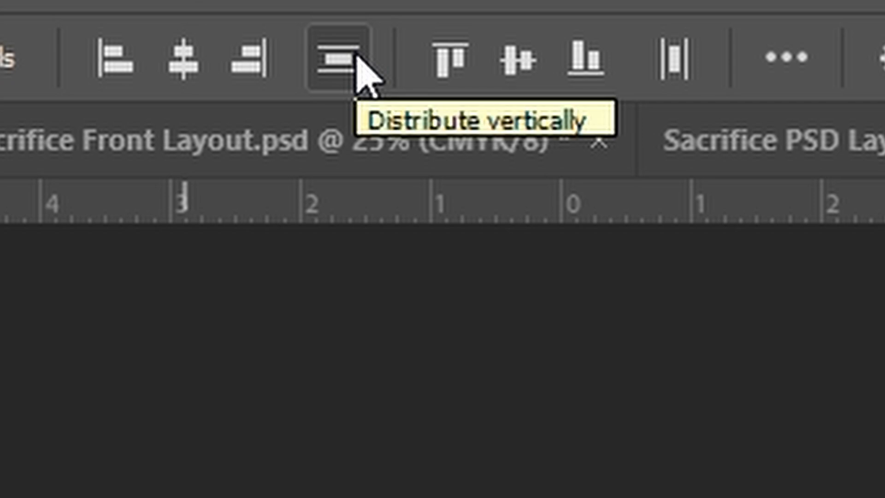
pyautogui.click(240, 22)
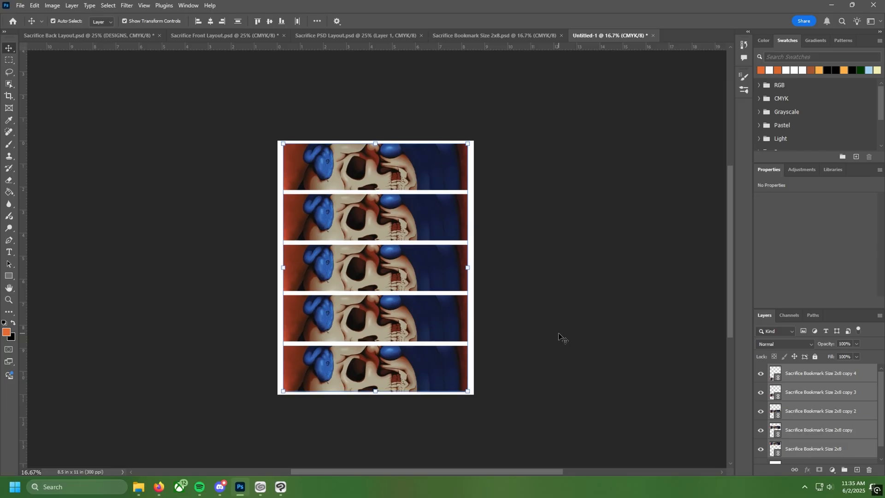
pyautogui.hotkey('ctrl', '+')
pyautogui.hotkey('ctrl', '-')
pyautogui.click(562, 339)
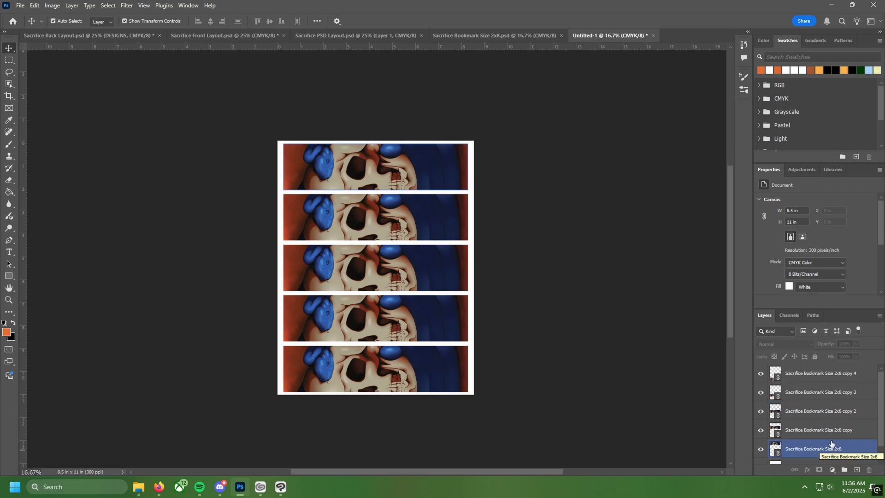
# - Group the five bookmark layers and name the group Designs
pyautogui.click(807, 376)
pyautogui.keyDown('ctrl'); pyautogui.click(812, 392); pyautogui.keyUp('ctrl')
pyautogui.keyDown('ctrl'); pyautogui.click(818, 412); pyautogui.keyUp('ctrl')
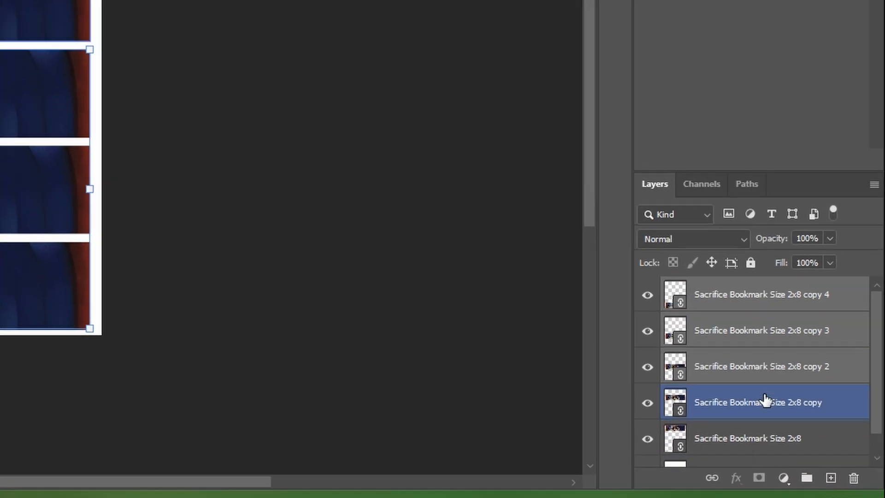
pyautogui.keyDown('ctrl'); pyautogui.click(765, 398); pyautogui.keyUp('ctrl')
pyautogui.keyDown('ctrl'); pyautogui.click(765, 437); pyautogui.keyUp('ctrl')
pyautogui.click(807, 478)
pyautogui.doubleClick(709, 288)
pyautogui.write('Designs')
pyautogui.press('Return')
# - Expand the Designs group, check which bookmark copy 4 is by toggling its visibility, and rename the original, topmost bookmark's layer 1
pyautogui.click(667, 288)
pyautogui.click(737, 322)
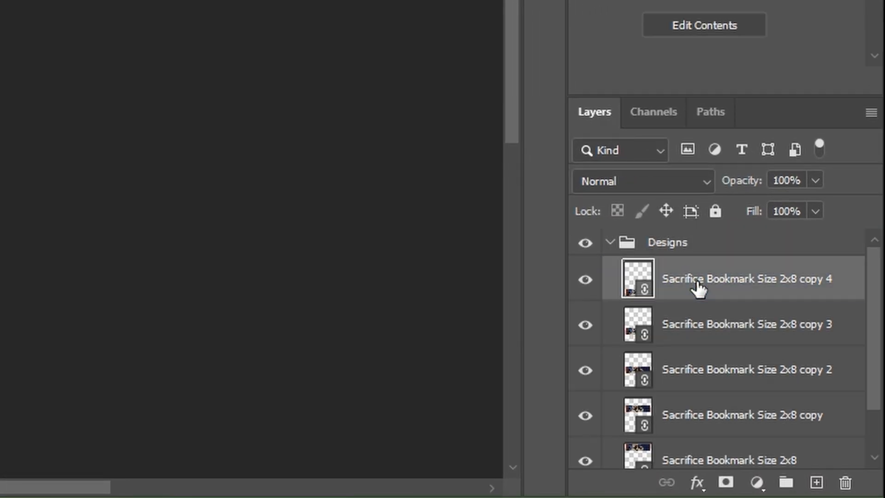
pyautogui.click(586, 280)
pyautogui.click(588, 283)
pyautogui.scroll(-3, 593, 292)
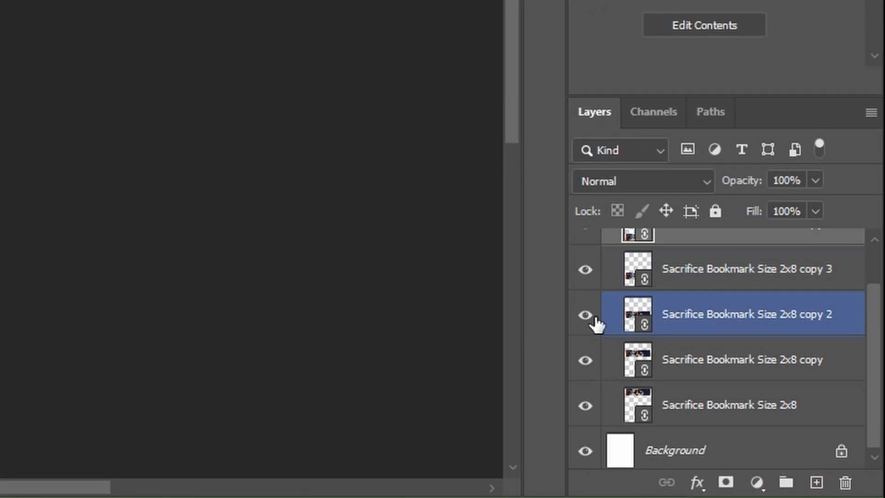
pyautogui.click(666, 415)
pyautogui.doubleClick(789, 405)
pyautogui.write('1')
# - Rename the four copied bookmark layers 2, 3, 4 and 5, matching their order down the page
pyautogui.click(776, 364)
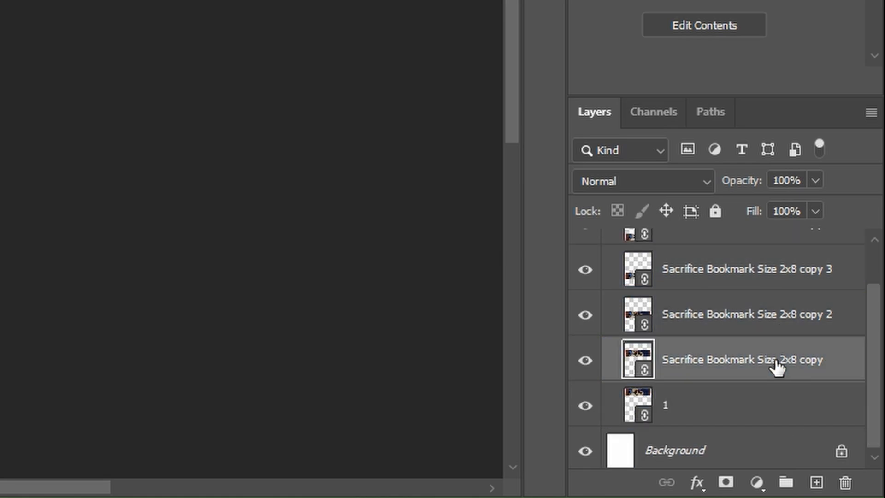
pyautogui.doubleClick(777, 364)
pyautogui.write('2')
pyautogui.press('Tab')
pyautogui.write('3')
pyautogui.press('Tab')
pyautogui.write('4')
pyautogui.press('Tab')
pyautogui.write('5')
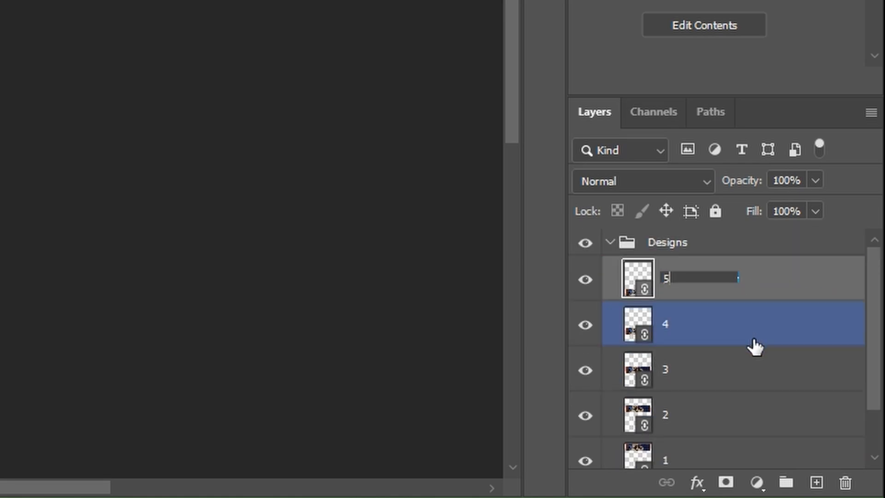
pyautogui.press('Return')
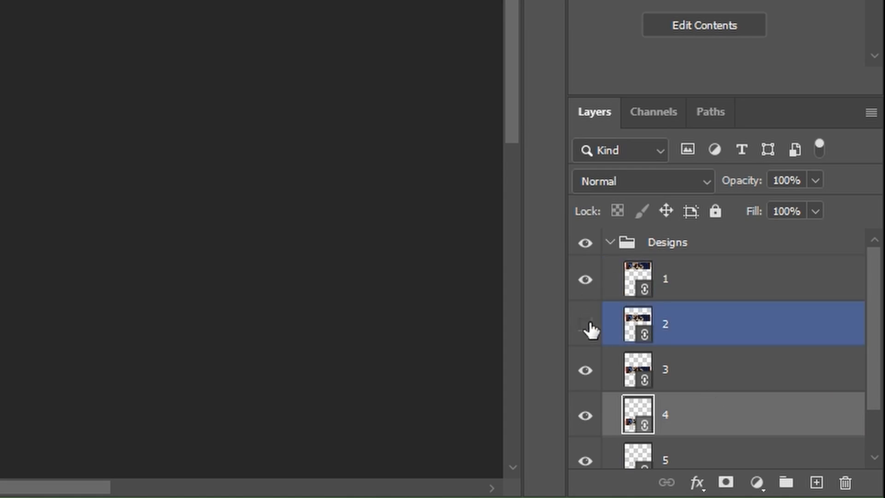
# - Check the order of the renamed bookmark layers by toggling their visibility, and lock the collapsed Designs group
pyautogui.click(589, 325)
pyautogui.scroll(-3, 592, 369)
pyautogui.click(591, 365)
pyautogui.click(591, 365)
pyautogui.click(590, 406)
pyautogui.click(590, 406)
pyautogui.scroll(3, 592, 392)
pyautogui.click(610, 244)
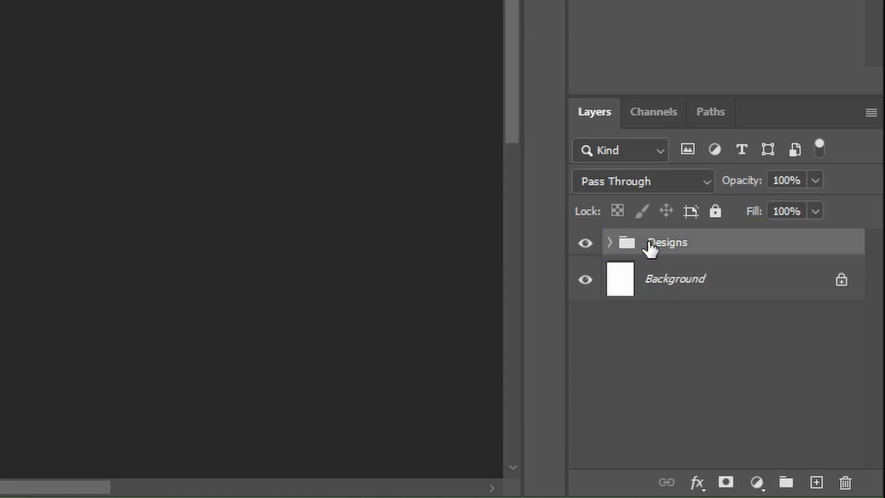
pyautogui.click(714, 213)
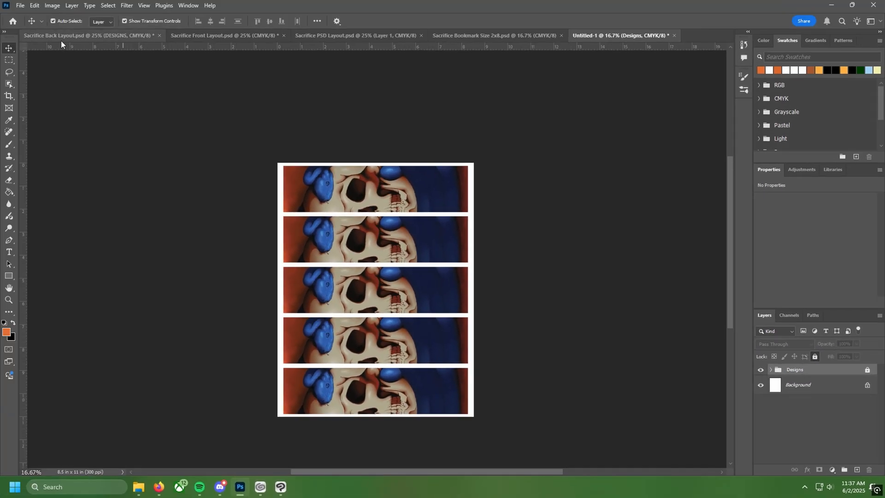
# - Save the layout in the Bookmark Tutorial folder as a Photoshop file named Sacrifice Bookmark Front
pyautogui.click(20, 5)
pyautogui.click(40, 118)
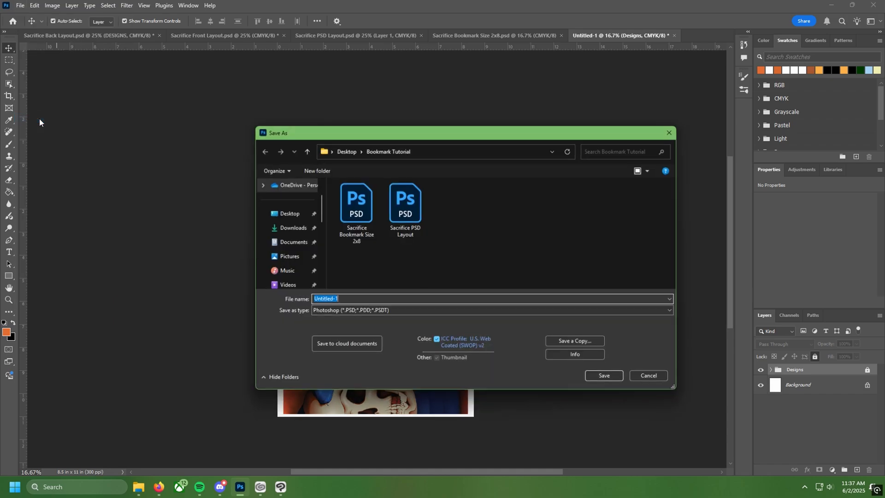
pyautogui.click(363, 219)
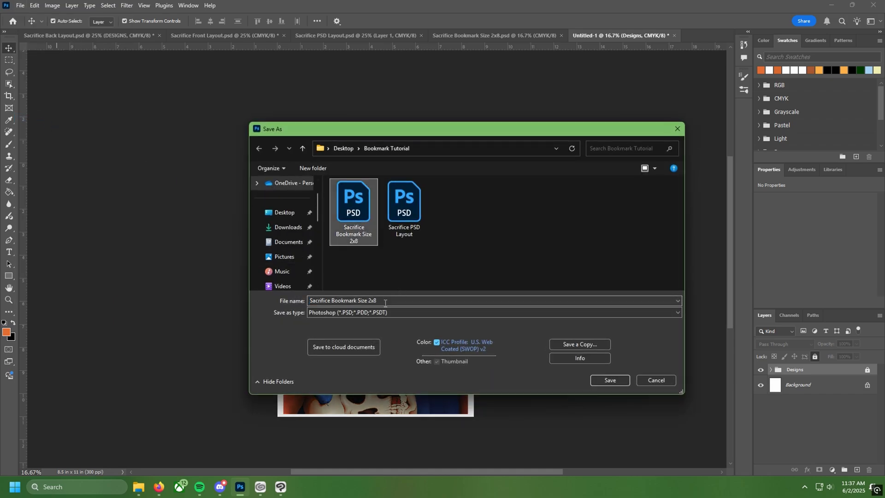
pyautogui.click(355, 301)
pyautogui.moveTo(384, 302); pyautogui.dragTo(360, 302)
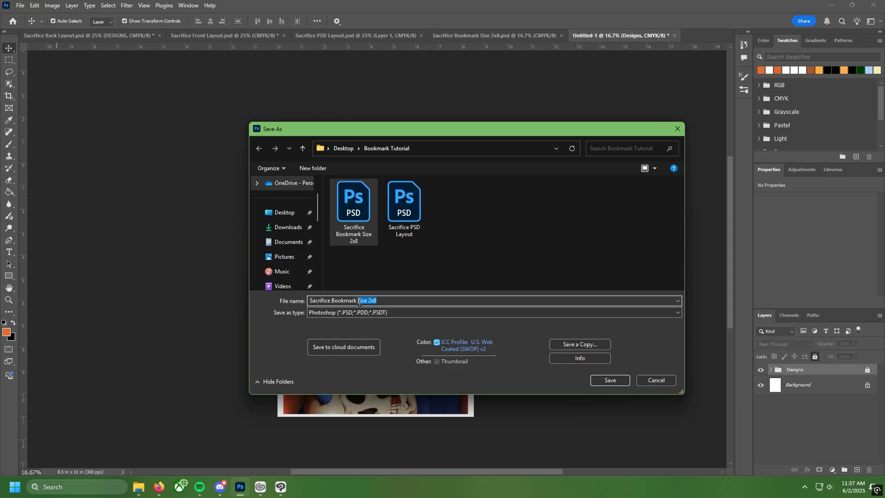
pyautogui.press('BackSpace')
pyautogui.write('Front')
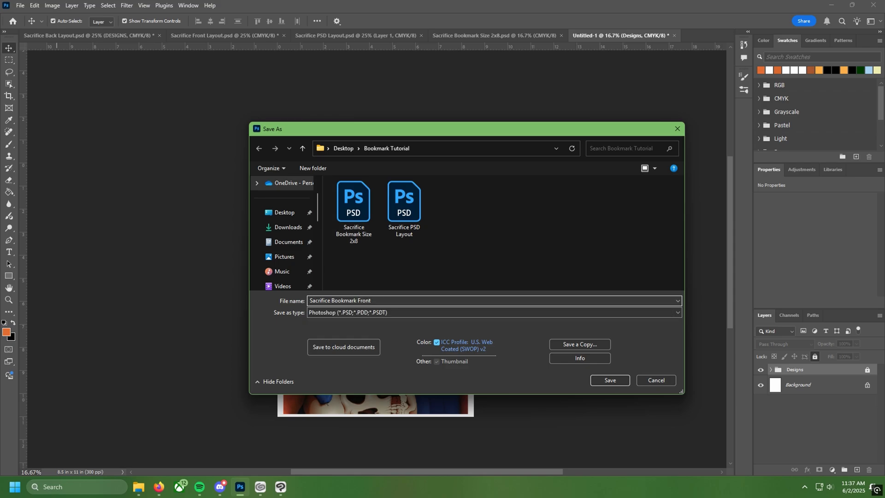
pyautogui.click(621, 384)
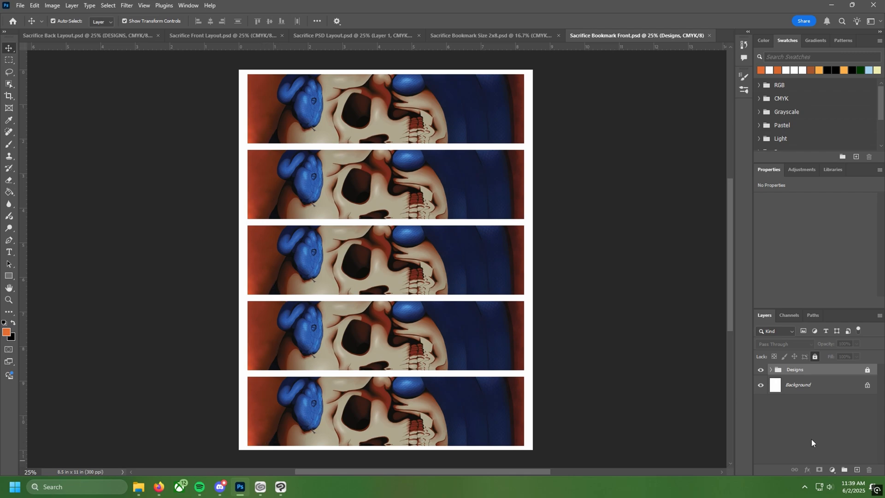
# - Add a new layer and draw an orange circle about 0.37 in wide over the snake on the fourth bookmark
pyautogui.click(858, 470)
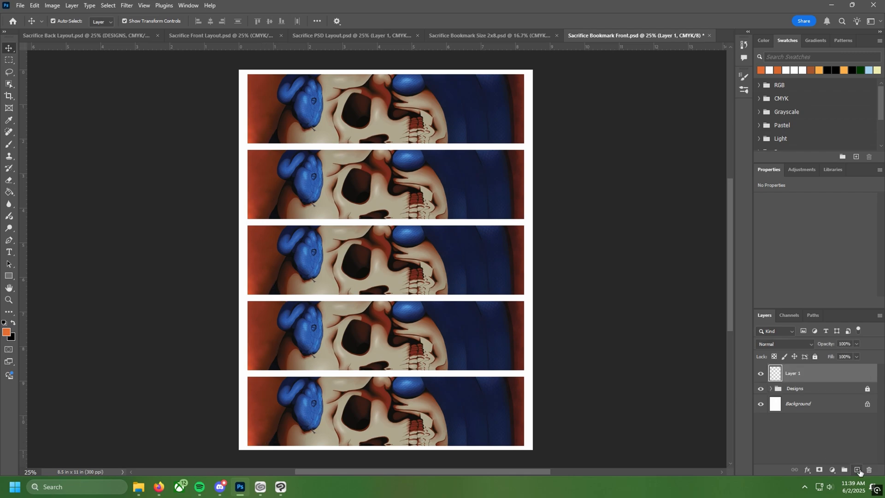
pyautogui.click(9, 277)
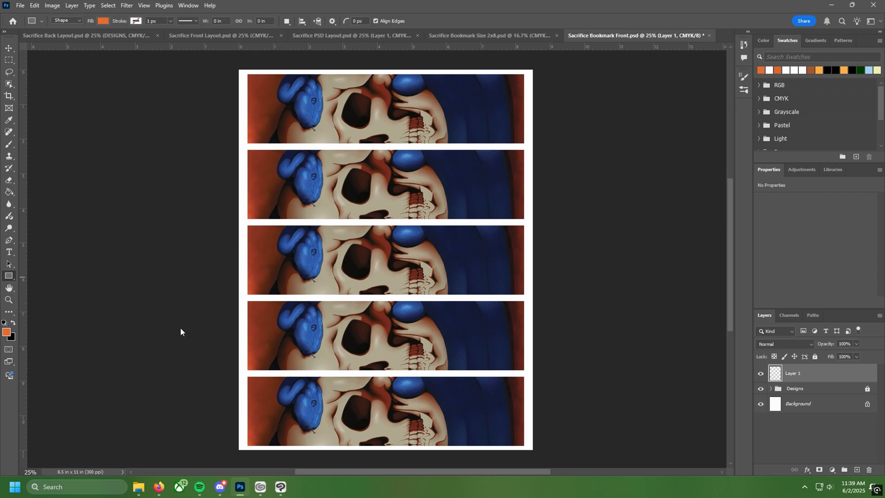
pyautogui.hotkey('shift', 'u')
pyautogui.moveTo(305, 311); pyautogui.dragTo(319, 325)
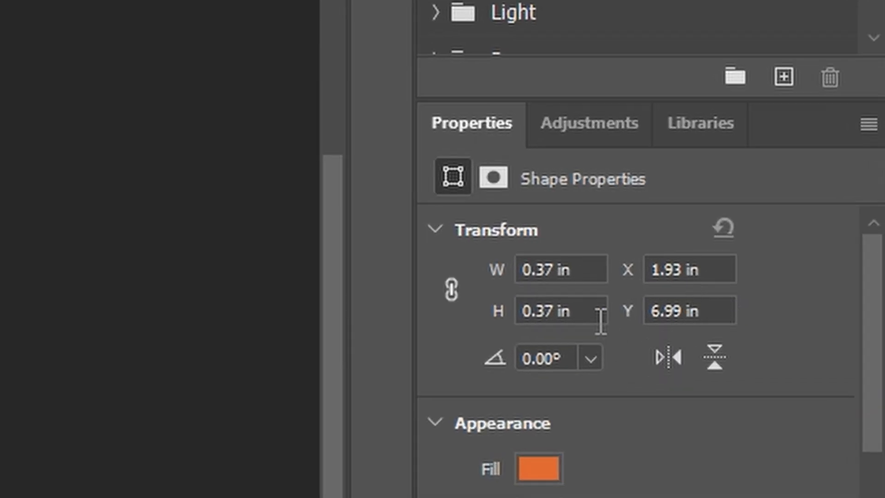
# - Set the circle's width and height to 0.24 in
pyautogui.click(793, 212)
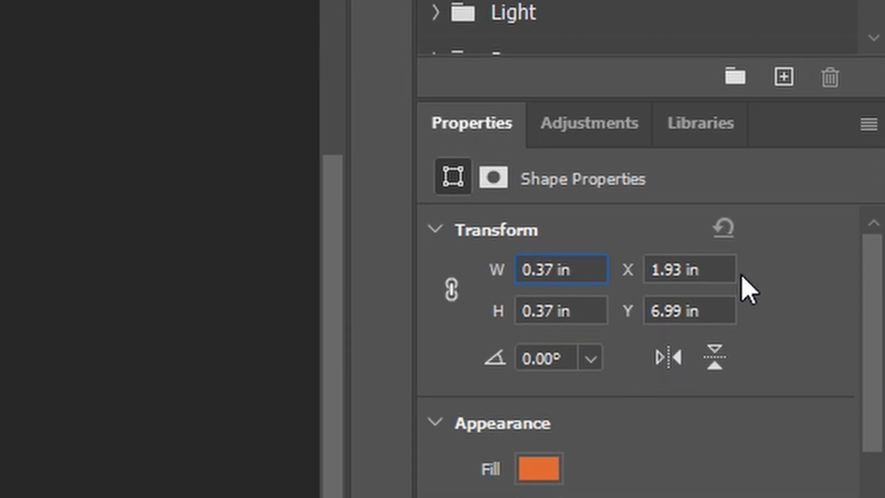
pyautogui.press('BackSpace')
pyautogui.press('BackSpace')
pyautogui.write('24')
pyautogui.click(555, 310)
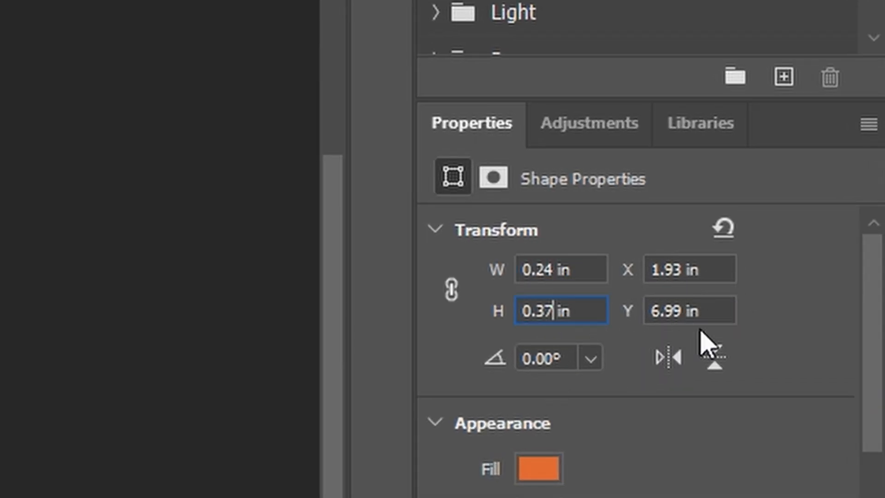
pyautogui.press('BackSpace')
pyautogui.press('BackSpace')
pyautogui.write('24')
pyautogui.click(583, 270)
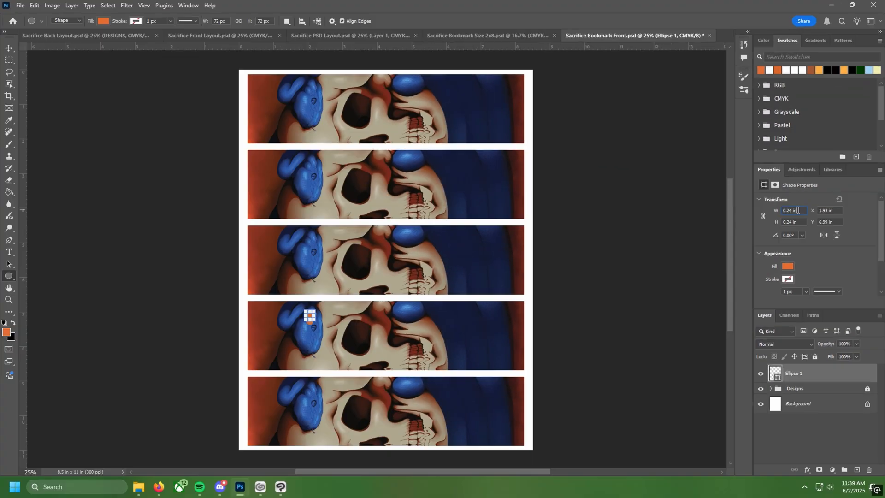
# - Move the circle onto the fourth bookmark's red end beside the snake, at about X 0.59 in, Y 7.45 in, and deselect it
pyautogui.click(9, 48)
pyautogui.click(162, 264)
pyautogui.hotkey('ctrl', '+')
pyautogui.hotkey('ctrl', '+')
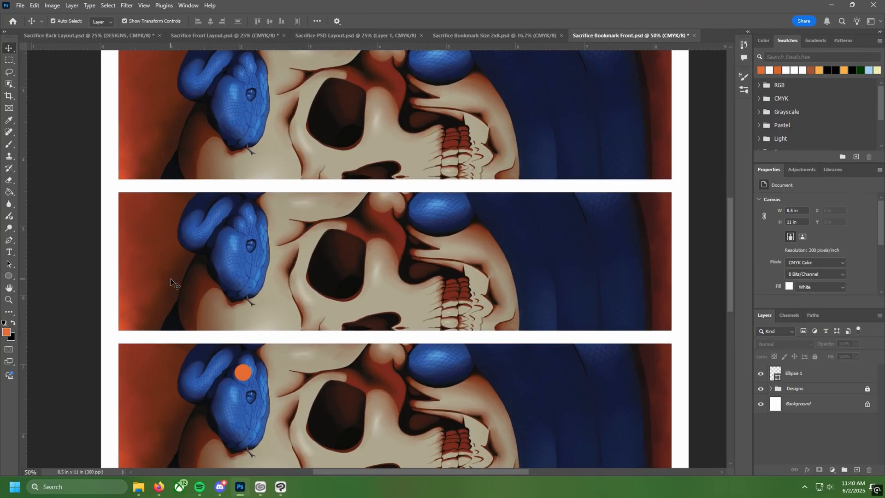
pyautogui.moveTo(169, 269); pyautogui.dragTo(312, 110)
pyautogui.click(388, 218)
pyautogui.moveTo(387, 218); pyautogui.dragTo(298, 250)
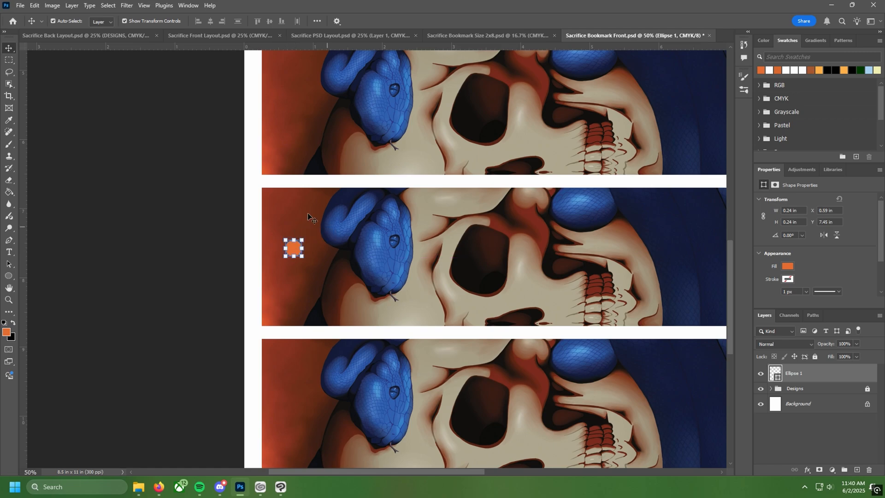
pyautogui.click(182, 241)
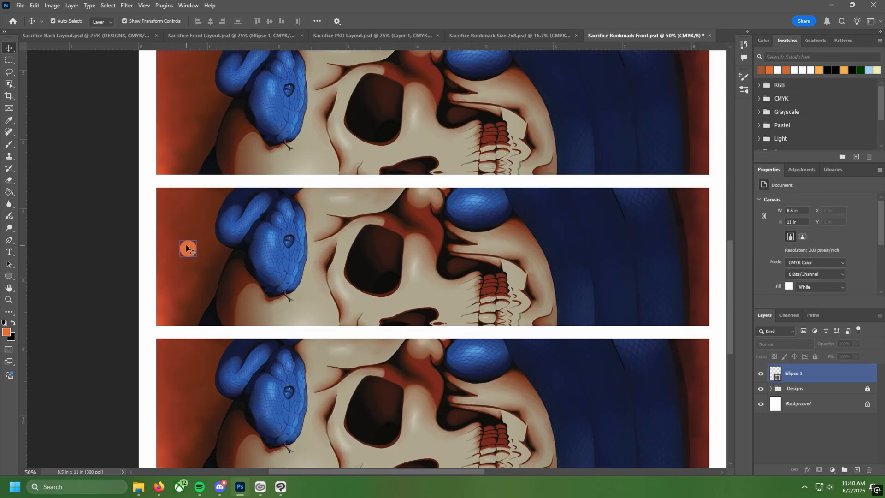
# - Change the circle's fill to the solid colour #a4552c
pyautogui.click(188, 249)
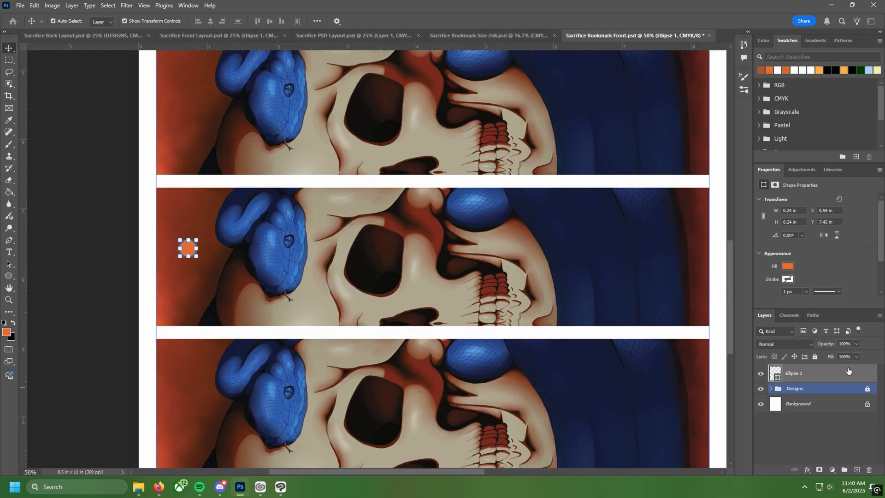
pyautogui.click(786, 267)
pyautogui.click(869, 285)
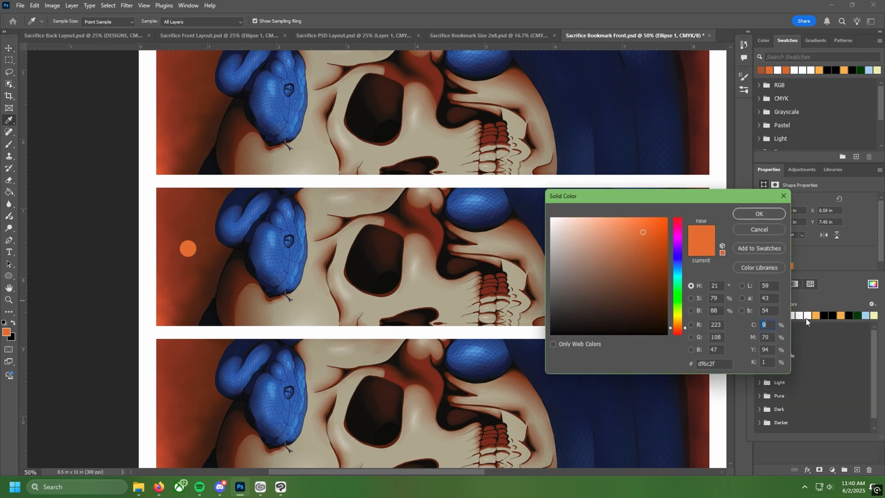
pyautogui.click(732, 368)
pyautogui.write('a4552c')
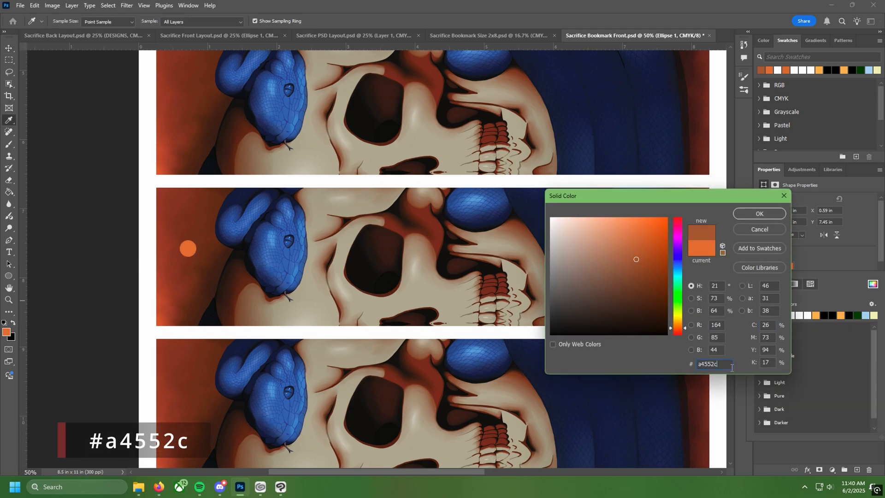
pyautogui.click(765, 214)
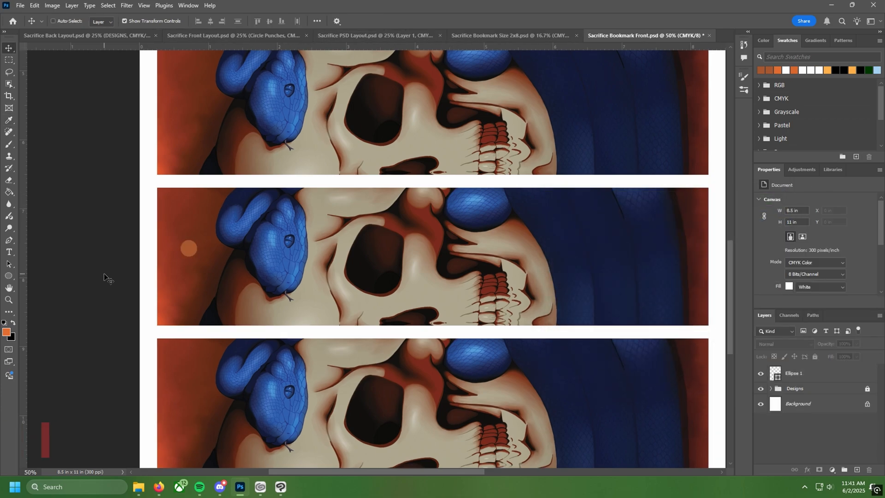
# - Duplicate the circle onto the fifth and third bookmarks, keeping it at the same spot on each red end
pyautogui.scroll(-1, 104, 276)
pyautogui.moveTo(294, 267); pyautogui.dragTo(294, 272)
pyautogui.scroll(1, 205, 315)
pyautogui.scroll(-1, 205, 315)
pyautogui.click(221, 286)
pyautogui.hotkey('ctrl', '+')
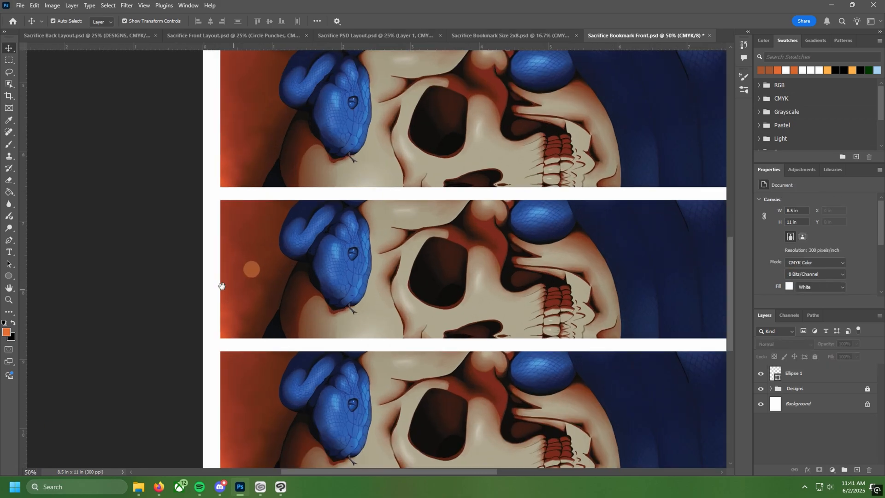
pyautogui.click(362, 162)
pyautogui.moveTo(221, 286); pyautogui.dragTo(362, 313)
pyautogui.moveTo(420, 176); pyautogui.dragTo(373, 415)
pyautogui.click(315, 401)
pyautogui.moveTo(315, 401); pyautogui.dragTo(315, 250)
pyautogui.moveTo(263, 193); pyautogui.dragTo(285, 264)
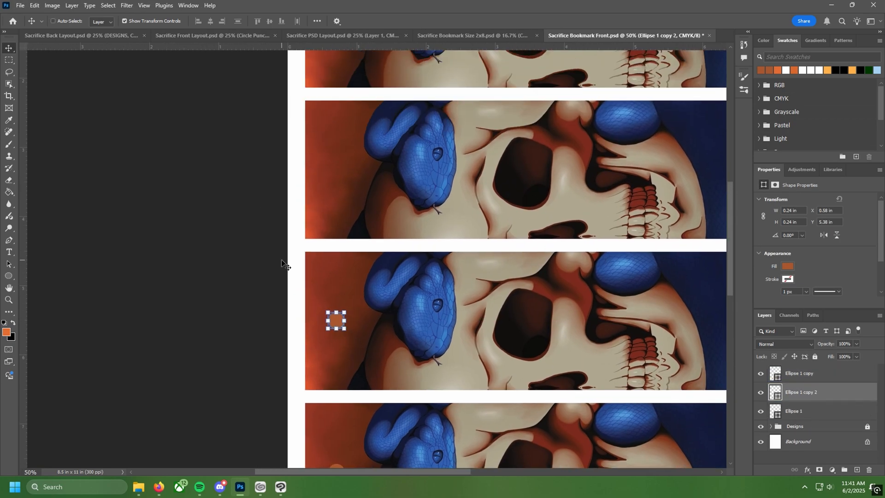
# - Duplicate the circle onto the second and topmost bookmarks, vertically in line with the others, and deselect
pyautogui.hotkey('ctrl', '-')
pyautogui.hotkey('ctrl', '-')
pyautogui.moveTo(392, 242); pyautogui.dragTo(385, 272)
pyautogui.hotkey('ctrl', '+')
pyautogui.hotkey('ctrl', '+')
pyautogui.moveTo(335, 374); pyautogui.dragTo(335, 223)
pyautogui.moveTo(221, 194); pyautogui.dragTo(230, 311)
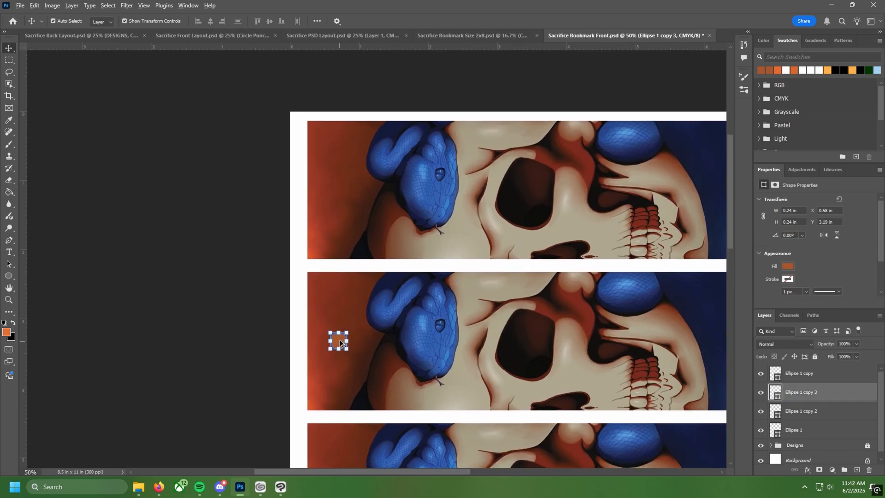
pyautogui.moveTo(345, 342); pyautogui.dragTo(345, 195)
pyautogui.click(165, 196)
pyautogui.hotkey('ctrl', '-')
pyautogui.hotkey('ctrl', '-')
pyautogui.hotkey('ctrl', '-')
pyautogui.moveTo(196, 188); pyautogui.dragTo(195, 128)
# - Group the five ellipse layers and name the group Cricle Punches
pyautogui.click(821, 377)
pyautogui.scroll(-2, 819, 401)
pyautogui.keyDown('shift'); pyautogui.click(816, 429); pyautogui.keyUp('shift')
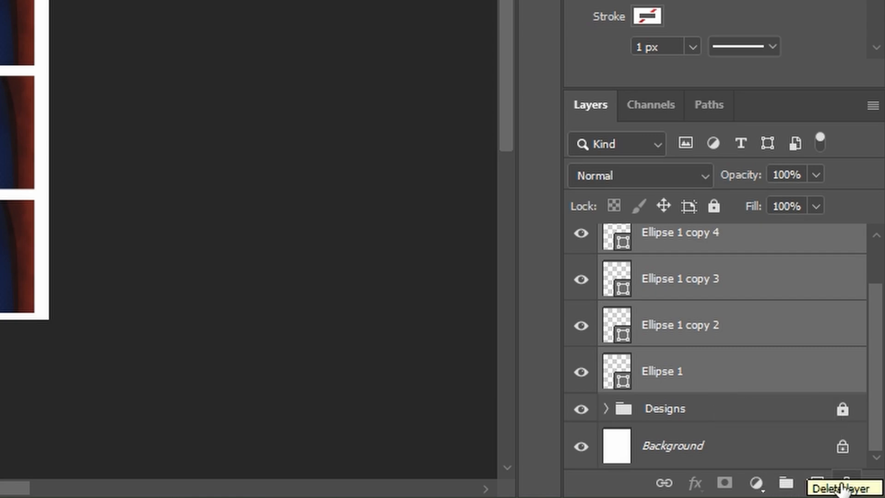
pyautogui.click(787, 483)
pyautogui.doubleClick(681, 248)
pyautogui.write('Cricle Punches')
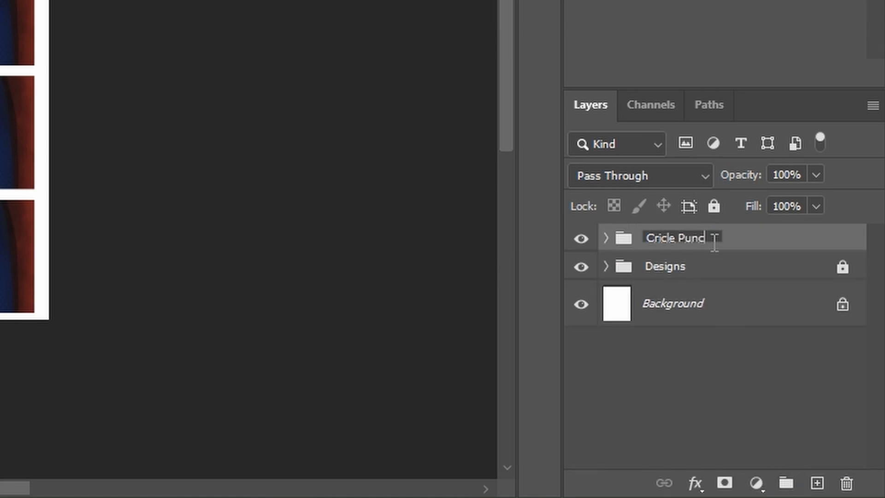
pyautogui.press('Return')
# - Lower the circle group's opacity to 10% and deselect it
pyautogui.hotkey('ctrl', '+')
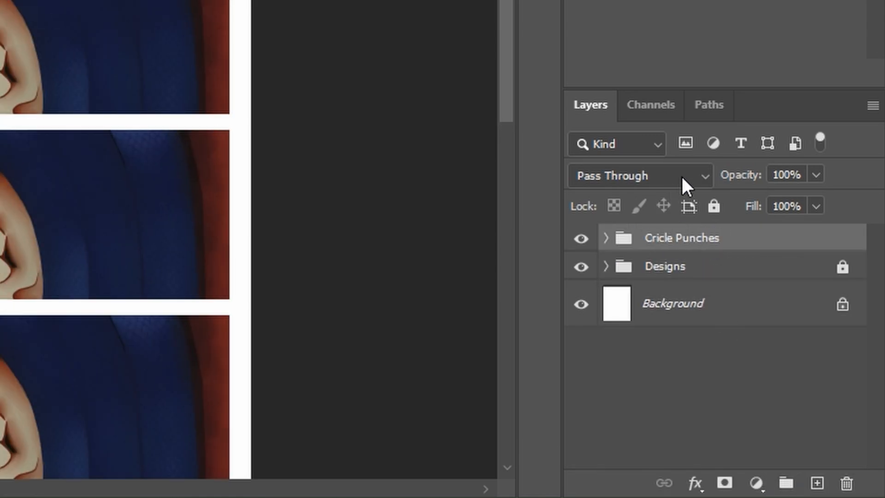
pyautogui.moveTo(803, 174); pyautogui.dragTo(769, 174)
pyautogui.write('10')
pyautogui.click(392, 78)
# - Examine the punch circles on the bookmarks up close and at full-page view to judge how visible they are
pyautogui.hotkey('ctrl', '+')
pyautogui.hotkey('ctrl', '+')
pyautogui.hotkey('ctrl', '+')
pyautogui.hotkey('ctrl', '+')
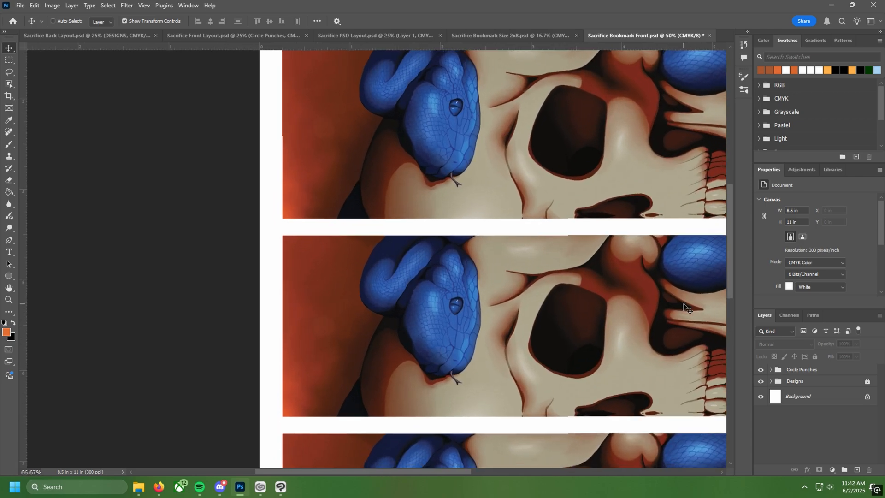
pyautogui.hotkey('ctrl', '-')
pyautogui.hotkey('ctrl', '-')
pyautogui.hotkey('ctrl', '+')
pyautogui.hotkey('ctrl', '+')
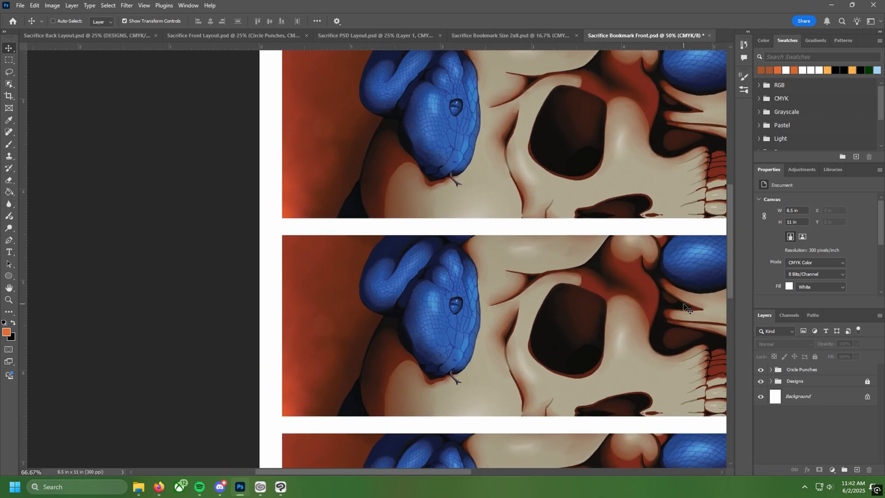
pyautogui.moveTo(346, 245); pyautogui.dragTo(367, 200)
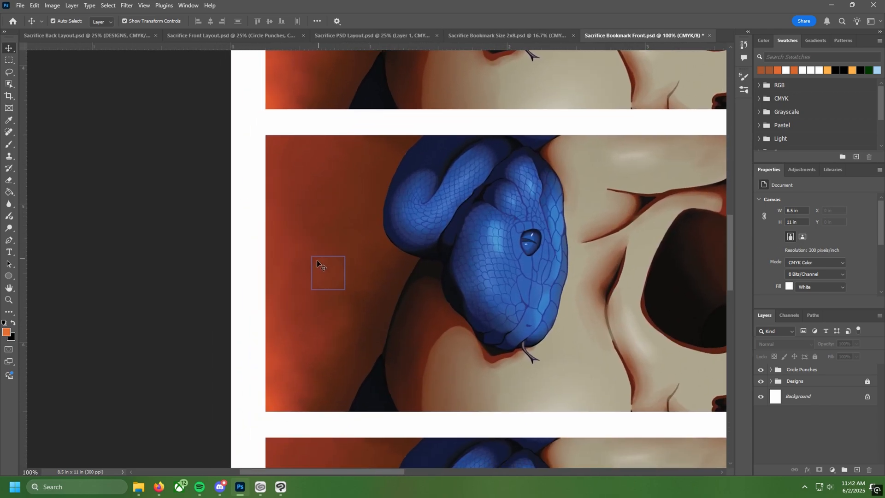
pyautogui.moveTo(166, 295); pyautogui.dragTo(199, 257)
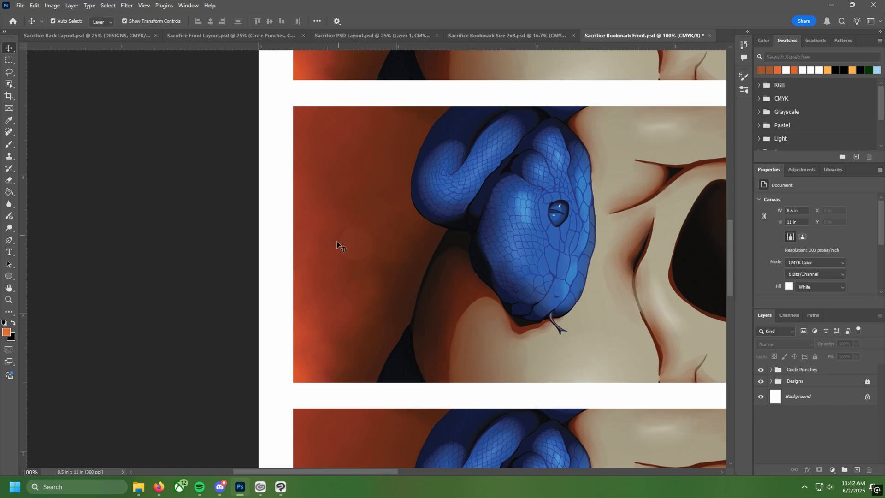
pyautogui.hotkey('ctrl', '-')
pyautogui.hotkey('ctrl', '-')
pyautogui.hotkey('ctrl', '-')
pyautogui.hotkey('ctrl', '-')
pyautogui.hotkey('ctrl', '-')
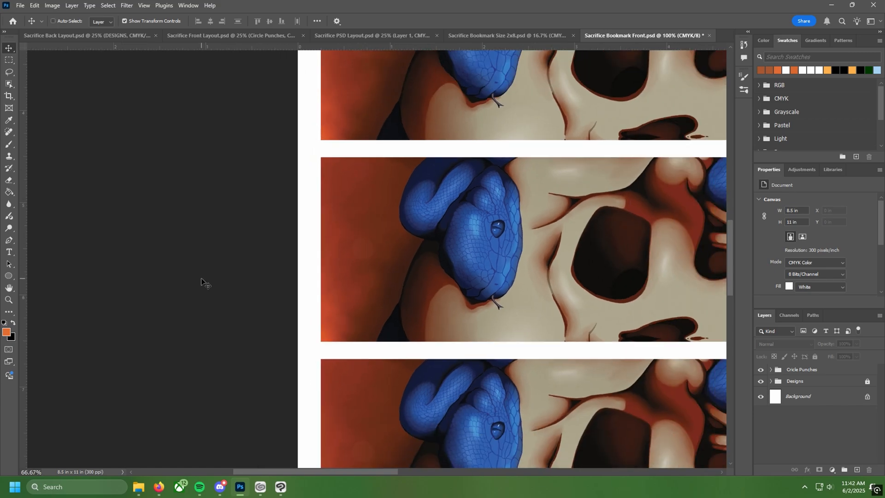
pyautogui.moveTo(491, 287); pyautogui.dragTo(433, 297)
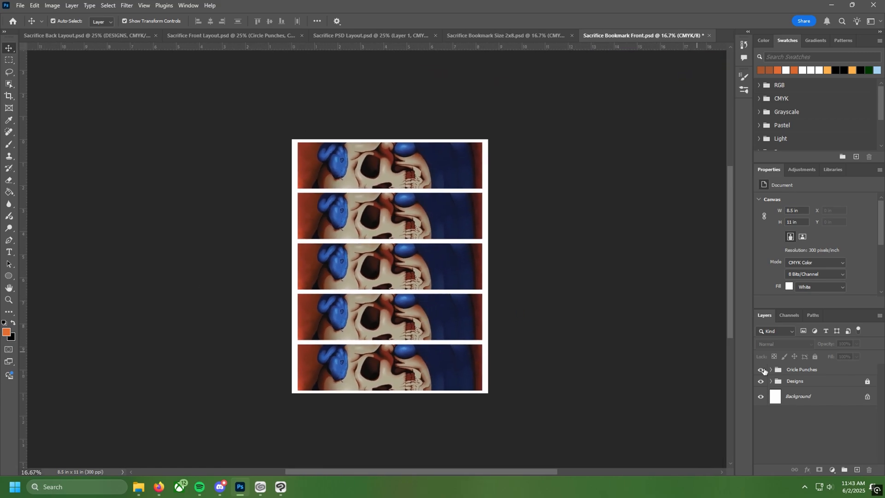
# - Lock the Cricle Punches group and save the front layout
pyautogui.click(802, 370)
pyautogui.click(815, 356)
pyautogui.hotkey('ctrl', 's')
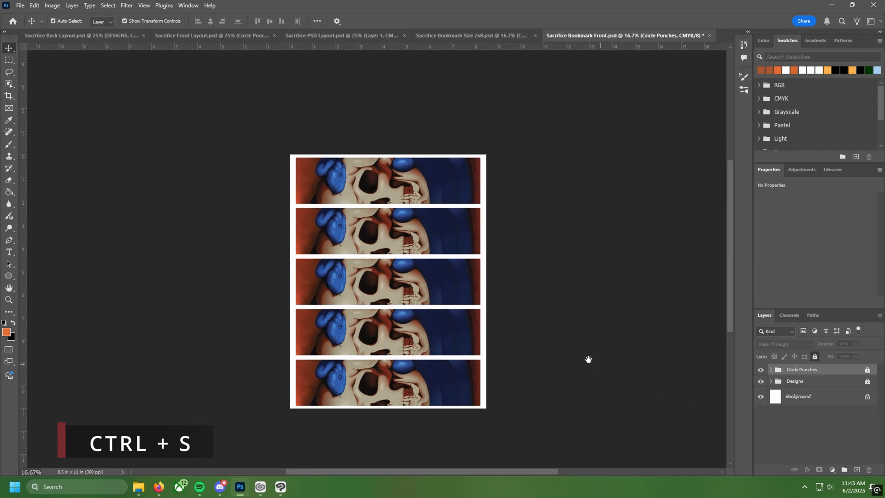
pyautogui.moveTo(591, 345); pyautogui.dragTo(604, 364)
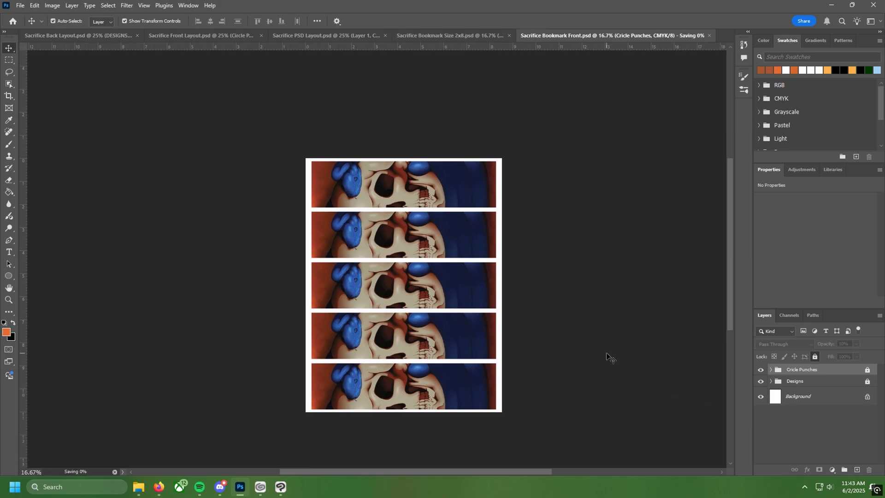
pyautogui.click(21, 6)
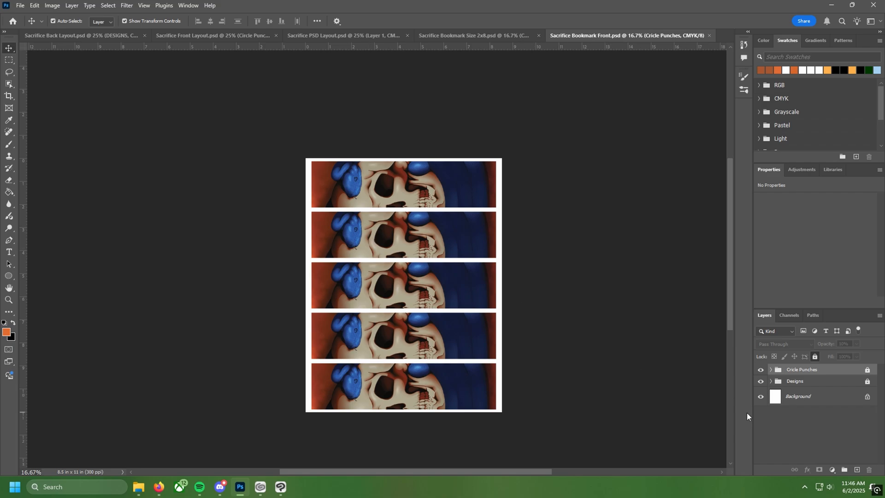
# - Unlock the Cricle Punches group and delete the group together with its contents
pyautogui.click(867, 369)
pyautogui.click(870, 471)
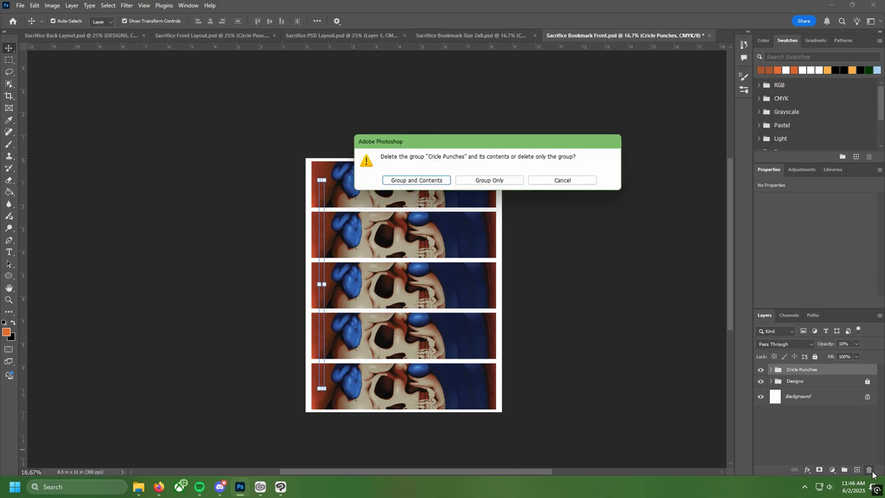
pyautogui.click(408, 181)
# - Place vertical guides along both side edges of the bookmarks and horizontal guides along the edges of the first bookmark and top of the second
pyautogui.moveTo(25, 225); pyautogui.dragTo(495, 237)
pyautogui.hotkey('ctrl', '+')
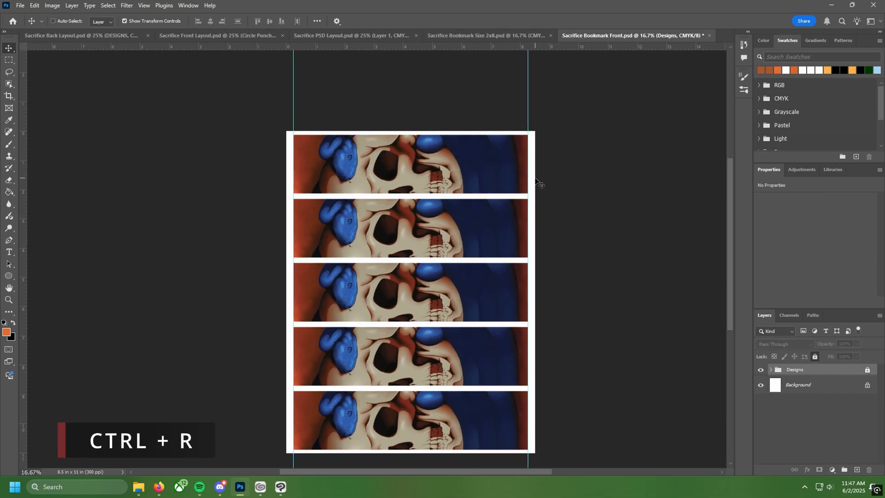
pyautogui.hotkey('ctrl', '+')
pyautogui.hotkey('ctrl', '+')
pyautogui.hotkey('ctrl', '-')
pyautogui.hotkey('ctrl', '+')
pyautogui.moveTo(525, 166); pyautogui.dragTo(492, 288)
pyautogui.moveTo(452, 207); pyautogui.dragTo(418, 217)
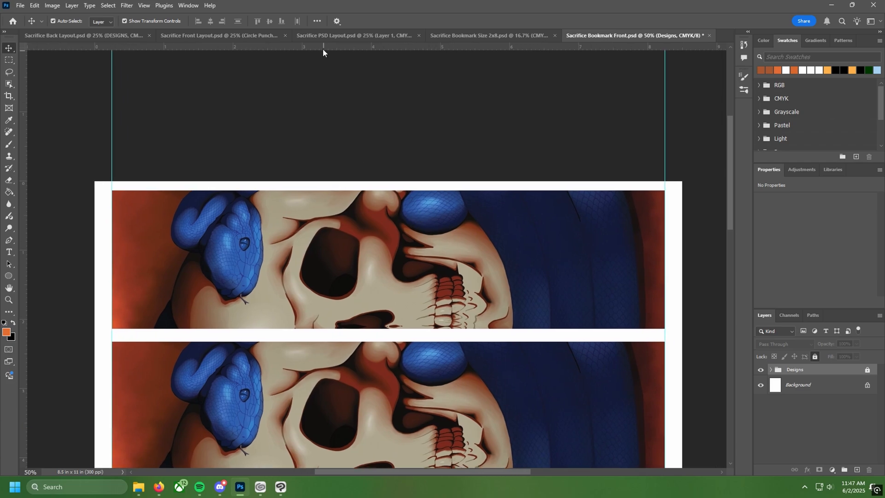
pyautogui.moveTo(323, 49); pyautogui.dragTo(349, 328)
pyautogui.moveTo(346, 46); pyautogui.dragTo(357, 341)
# - Place horizontal guides along the remaining bookmark edges, from the bottom of the second bookmark down to the bottom of the fifth
pyautogui.moveTo(371, 300); pyautogui.dragTo(383, 246)
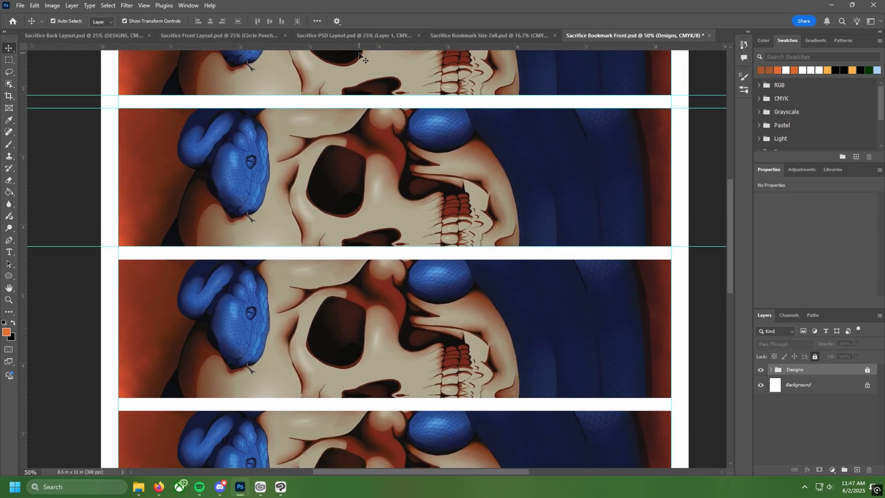
pyautogui.moveTo(362, 47); pyautogui.dragTo(384, 397)
pyautogui.moveTo(386, 359); pyautogui.dragTo(387, 154)
pyautogui.moveTo(342, 47); pyautogui.dragTo(397, 280)
pyautogui.moveTo(386, 47); pyautogui.dragTo(507, 417)
# - Examine the guides up close and at full-page view to check that they line up with the bookmark edges
pyautogui.moveTo(689, 349); pyautogui.dragTo(594, 336)
pyautogui.hotkey('ctrl', '+')
pyautogui.hotkey('ctrl', '+')
pyautogui.hotkey('ctrl', '+')
pyautogui.hotkey('ctrl', '-')
pyautogui.moveTo(631, 92); pyautogui.dragTo(595, 227)
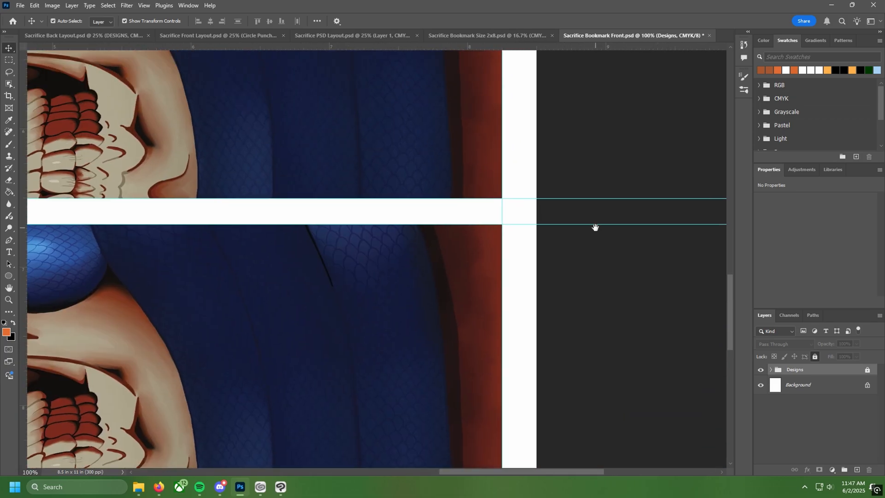
pyautogui.scroll(15, 595, 228)
pyautogui.hscroll(-12, 545, 235)
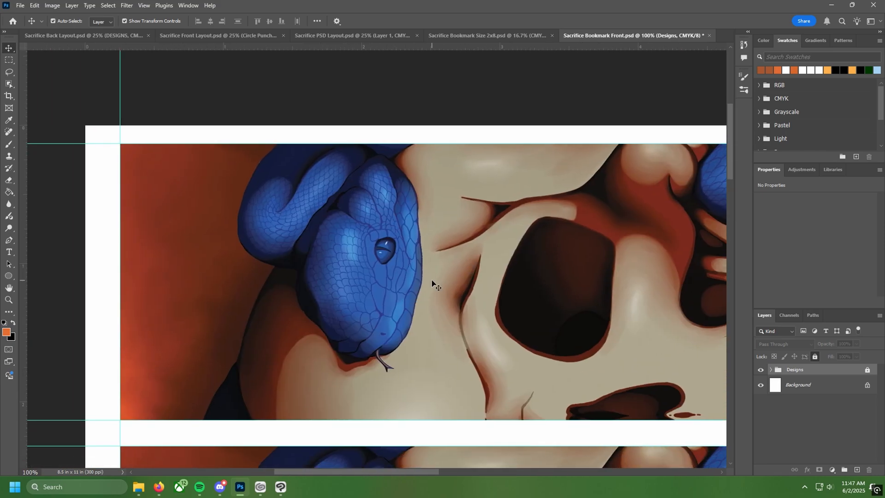
pyautogui.hotkey('ctrl', '-')
pyautogui.hotkey('ctrl', '-')
pyautogui.hotkey('ctrl', '-')
pyautogui.hotkey('ctrl', '-')
pyautogui.hotkey('ctrl', '-')
pyautogui.hotkey('ctrl', '-')
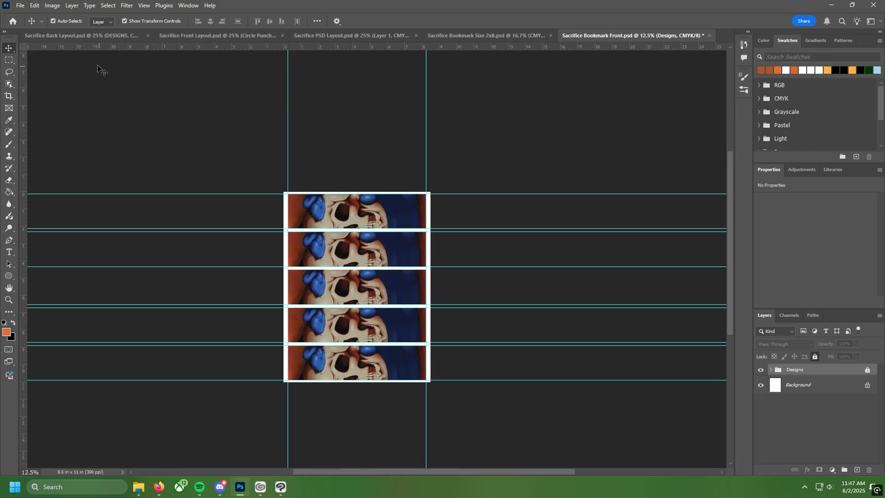
# - Save the layout as a new Photoshop file named Sacrifice Bookmark Back in the Bookmark Tutorial folder
pyautogui.click(21, 6)
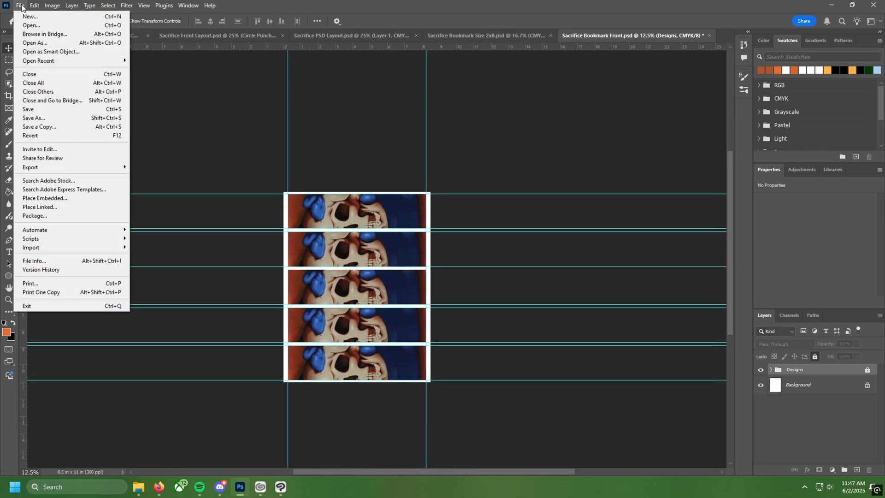
pyautogui.click(40, 117)
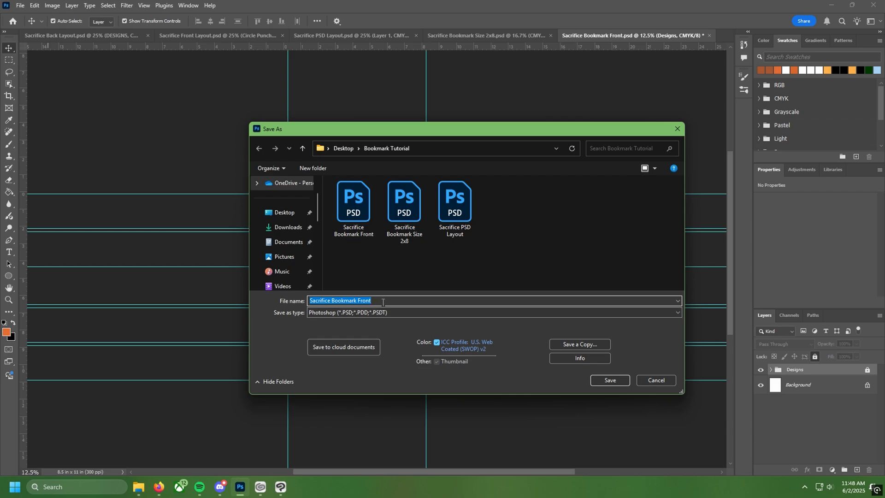
pyautogui.doubleClick(359, 302)
pyautogui.write('Back')
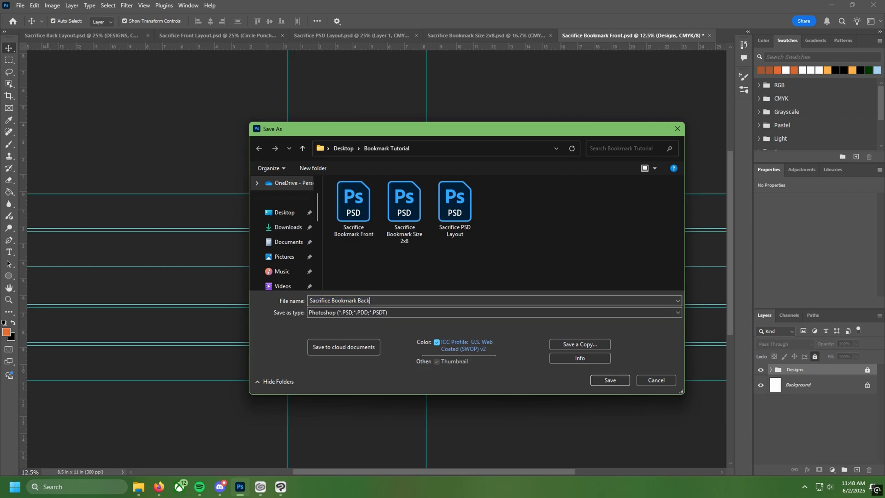
pyautogui.press('Return')
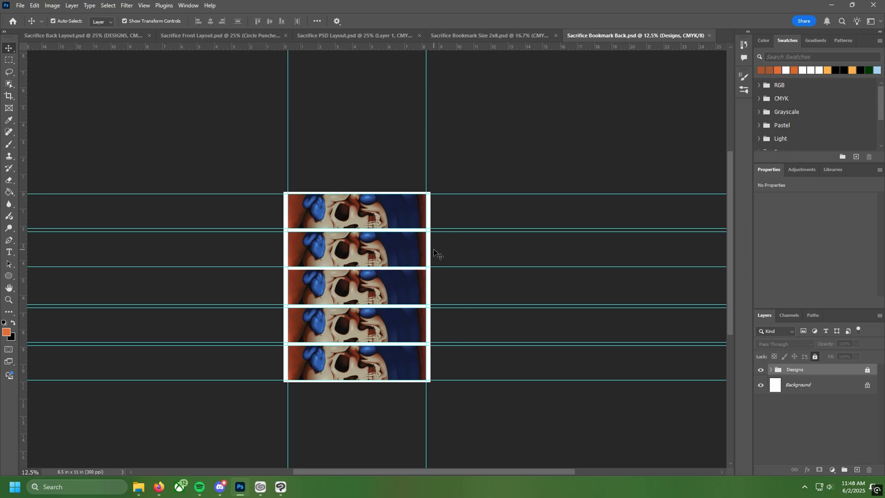
# - Unlock the Designs group and flip it horizontally
pyautogui.click(868, 371)
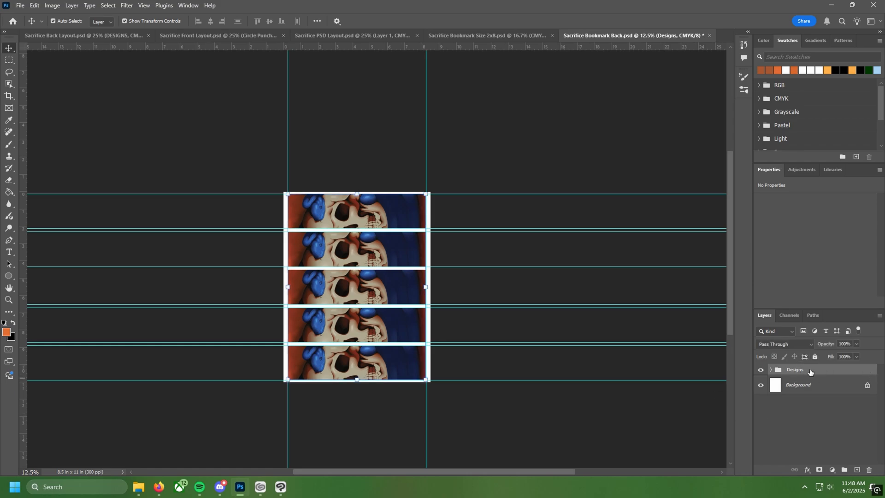
pyautogui.click(34, 5)
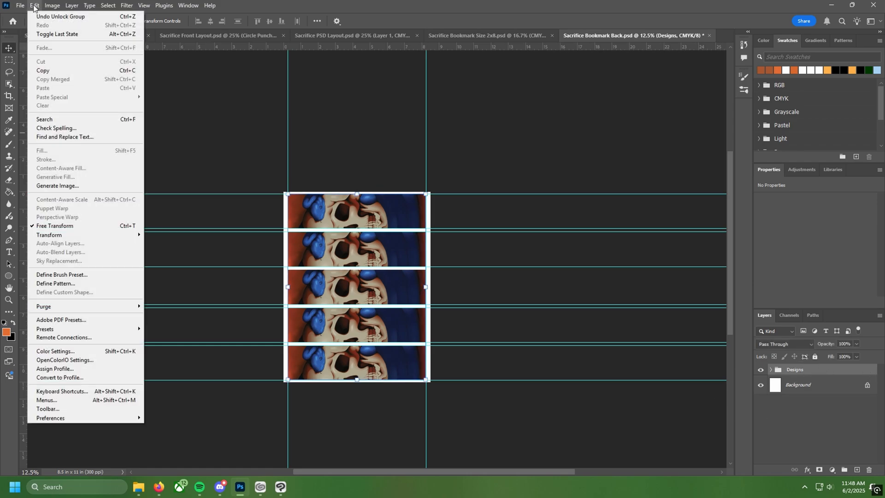
pyautogui.moveTo(100, 239)
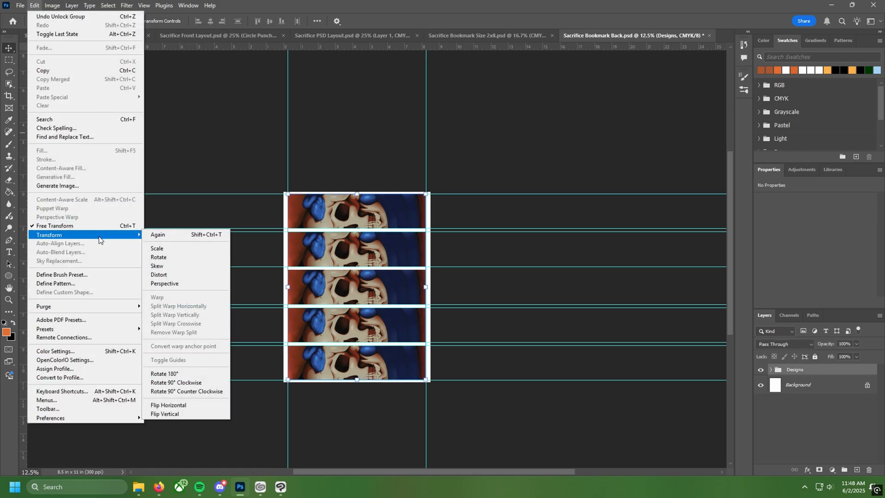
pyautogui.click(186, 405)
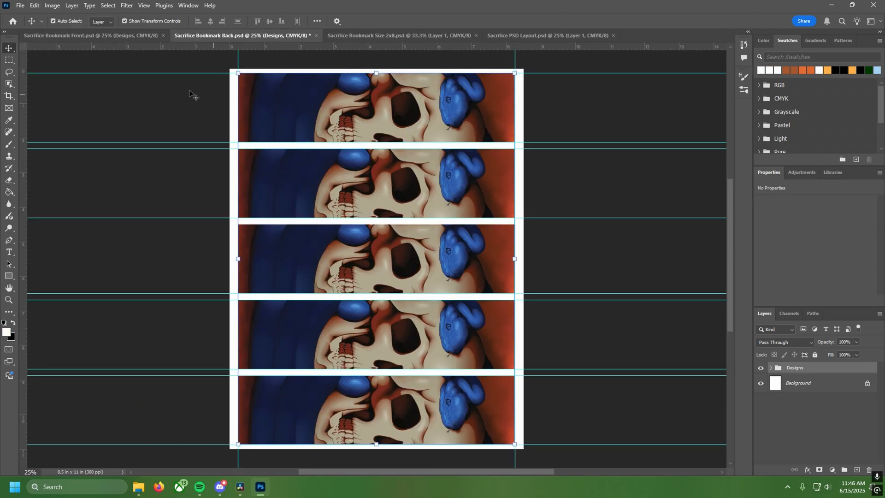
# - Compare the flipped back layout with the front layout and save the back layout
pyautogui.click(117, 38)
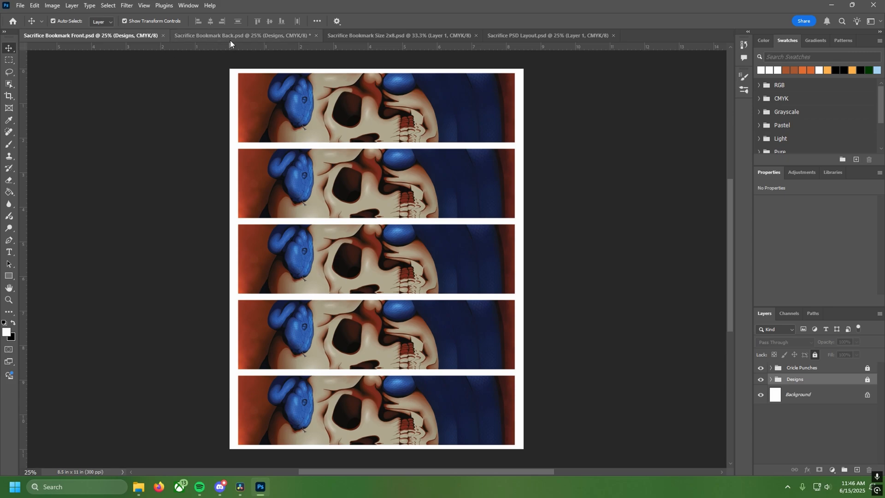
pyautogui.click(262, 37)
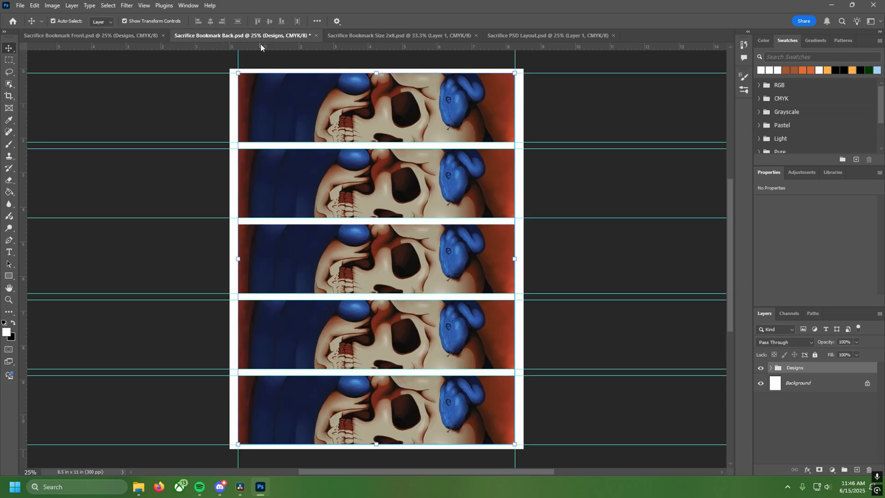
pyautogui.click(156, 39)
pyautogui.click(218, 35)
pyautogui.click(126, 39)
pyautogui.click(202, 37)
pyautogui.click(20, 5)
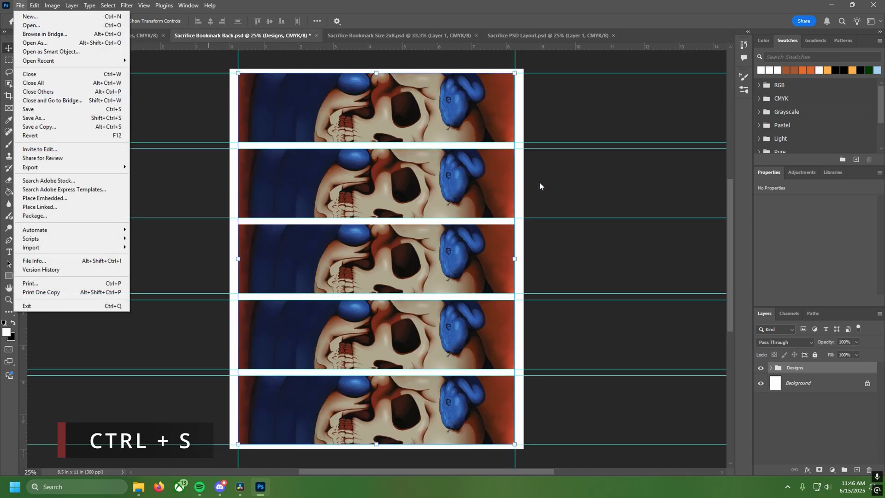
pyautogui.click(556, 186)
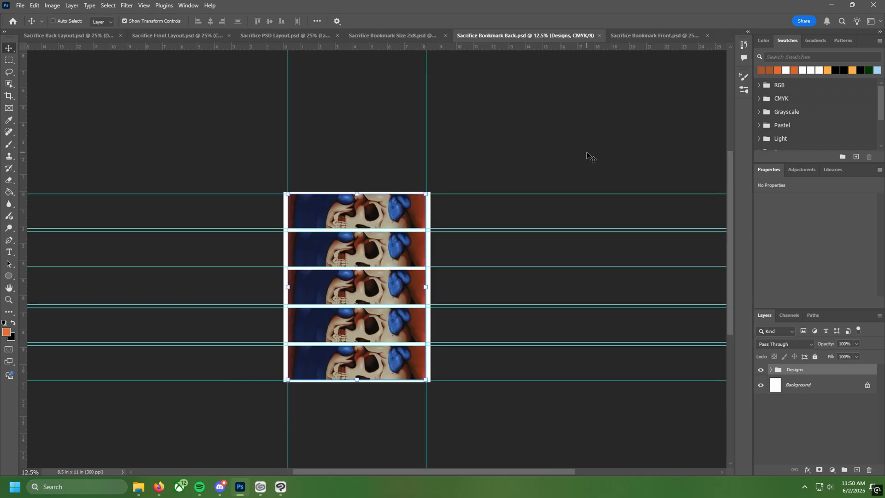
# - Examine the edges of the flipped bookmarks up close to check their alignment with the guides
pyautogui.scroll(5, 587, 156)
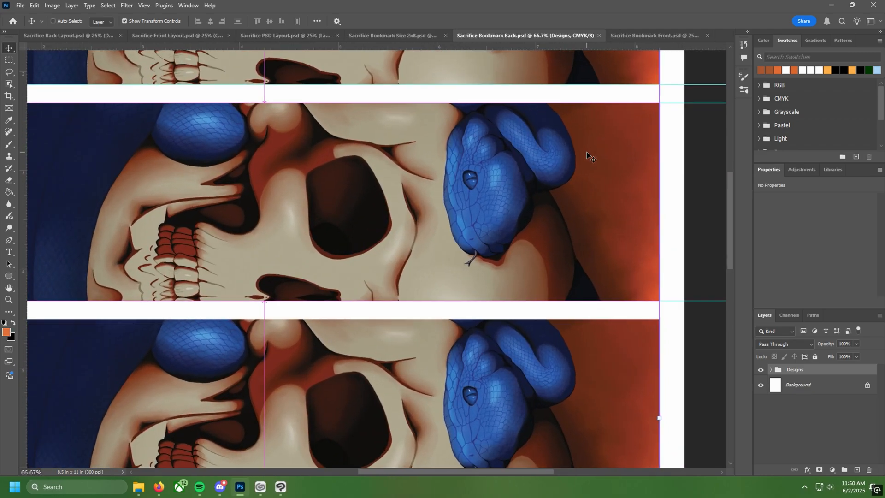
pyautogui.hotkey('ctrl', '+')
pyautogui.hotkey('ctrl', '+')
pyautogui.moveTo(599, 152); pyautogui.dragTo(423, 243)
pyautogui.moveTo(553, 92); pyautogui.dragTo(530, 368)
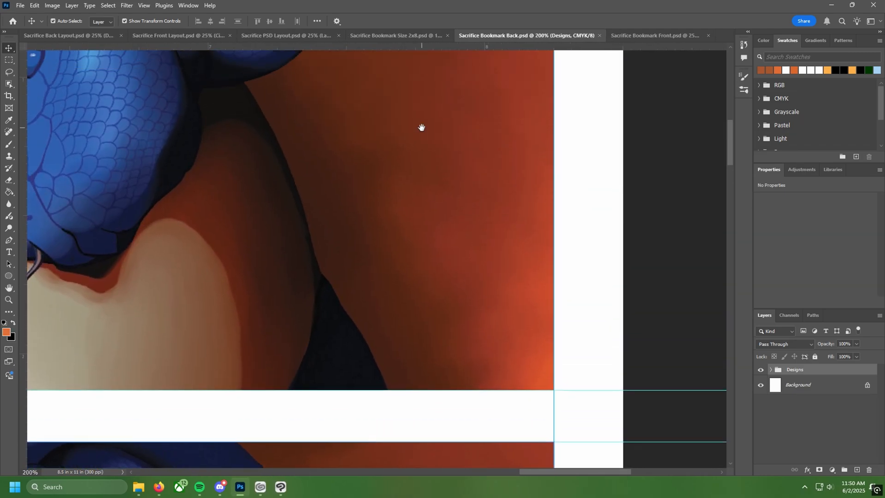
pyautogui.moveTo(422, 128); pyautogui.dragTo(472, 229)
pyautogui.moveTo(295, 351); pyautogui.dragTo(433, 318)
pyautogui.moveTo(277, 304); pyautogui.dragTo(425, 306)
pyautogui.moveTo(299, 429); pyautogui.dragTo(406, 101)
pyautogui.moveTo(352, 320); pyautogui.dragTo(320, 191)
pyautogui.moveTo(313, 368); pyautogui.dragTo(286, 152)
pyautogui.moveTo(283, 357); pyautogui.dragTo(303, 314)
pyautogui.hotkey('ctrl', '-')
pyautogui.hotkey('ctrl', '-')
pyautogui.hotkey('ctrl', '-')
pyautogui.hotkey('ctrl', '-')
pyautogui.hotkey('ctrl', '-')
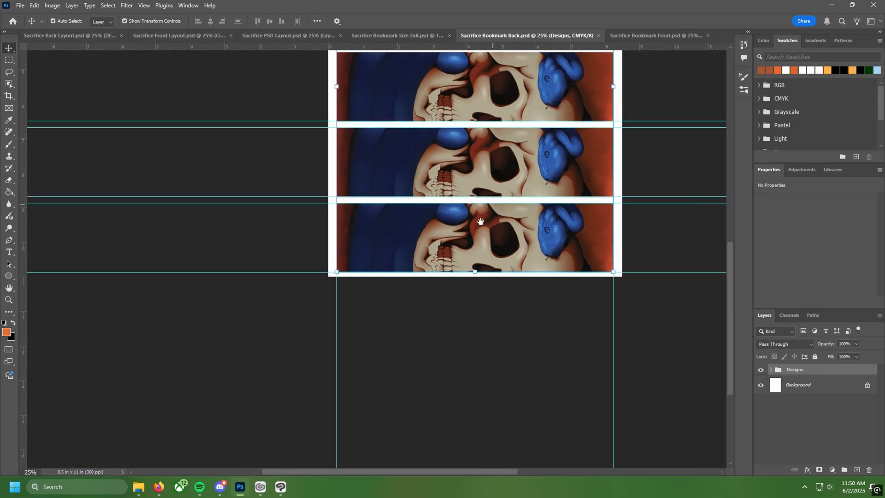
pyautogui.moveTo(480, 222); pyautogui.dragTo(352, 382)
pyautogui.moveTo(377, 165); pyautogui.dragTo(402, 253)
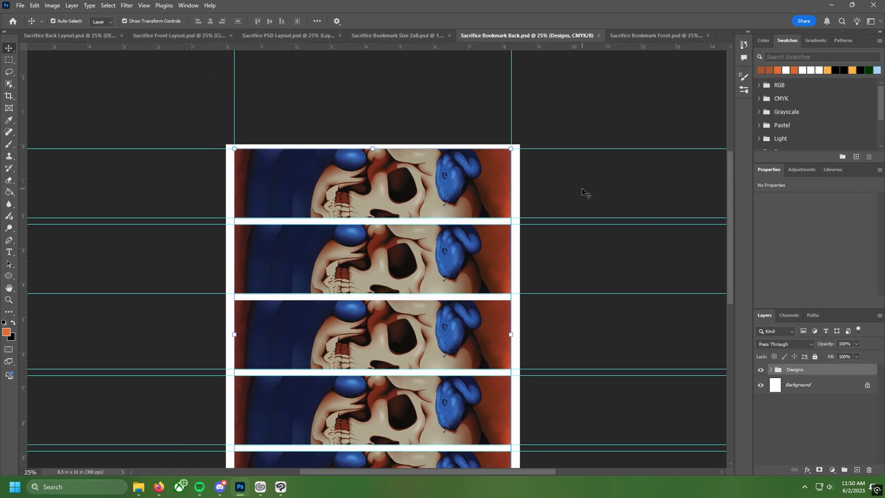
# - Deselect the Designs group and recheck the bookmark edges against the guides, up close and at full-page view
pyautogui.click(582, 189)
pyautogui.hotkey('ctrl', '+')
pyautogui.hotkey('ctrl', '+')
pyautogui.hotkey('ctrl', '+')
pyautogui.hotkey('ctrl', '+')
pyautogui.hotkey('ctrl', '+')
pyautogui.hotkey('ctrl', '-')
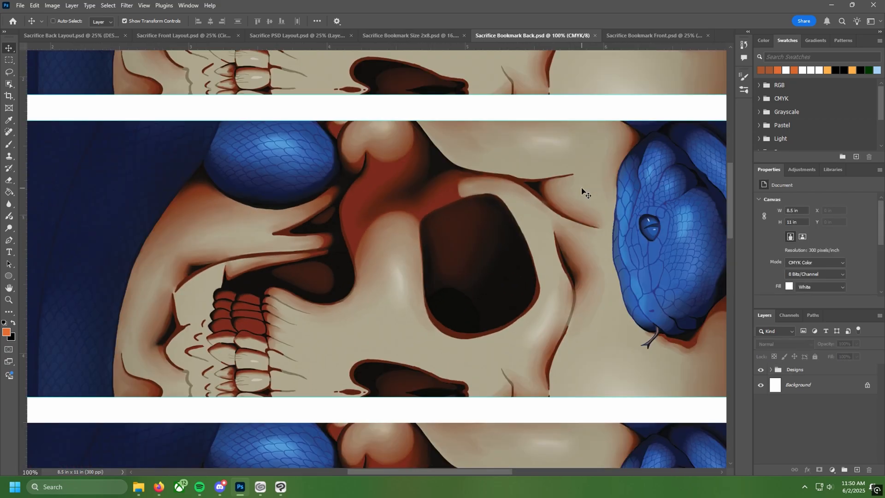
pyautogui.hotkey('ctrl', '+')
pyautogui.moveTo(582, 189); pyautogui.dragTo(344, 48)
pyautogui.moveTo(414, 197); pyautogui.dragTo(230, 166)
pyautogui.moveTo(680, 80)
pyautogui.mouseDown()
pyautogui.moveTo(391, 350)
pyautogui.moveTo(378, 442)
pyautogui.mouseUp()
pyautogui.moveTo(396, 82); pyautogui.dragTo(420, 289)
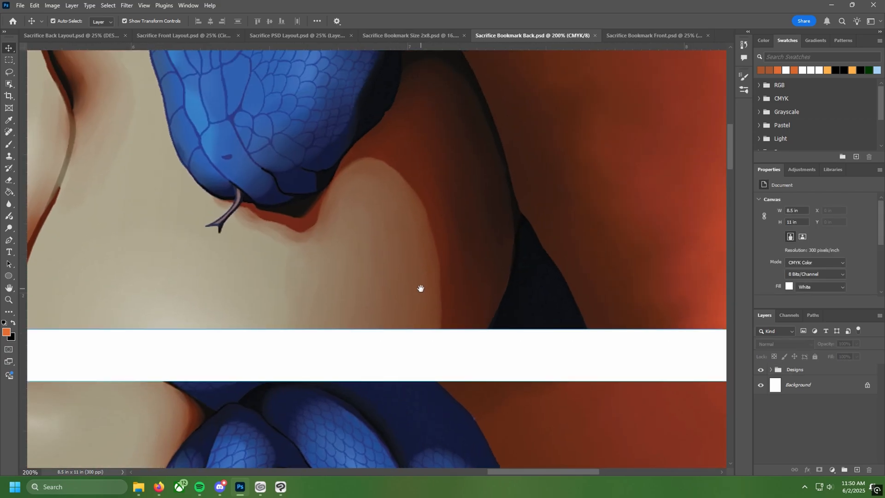
pyautogui.moveTo(691, 290); pyautogui.dragTo(555, 287)
pyautogui.hotkey('ctrl', '-')
pyautogui.hotkey('ctrl', '-')
pyautogui.hotkey('ctrl', '-')
pyautogui.hotkey('ctrl', '-')
pyautogui.hotkey('ctrl', '-')
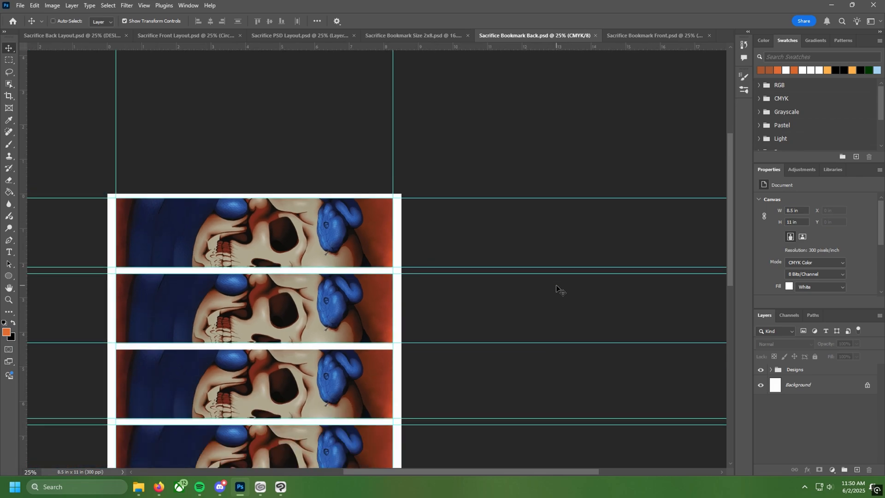
pyautogui.hotkey('ctrl', '-')
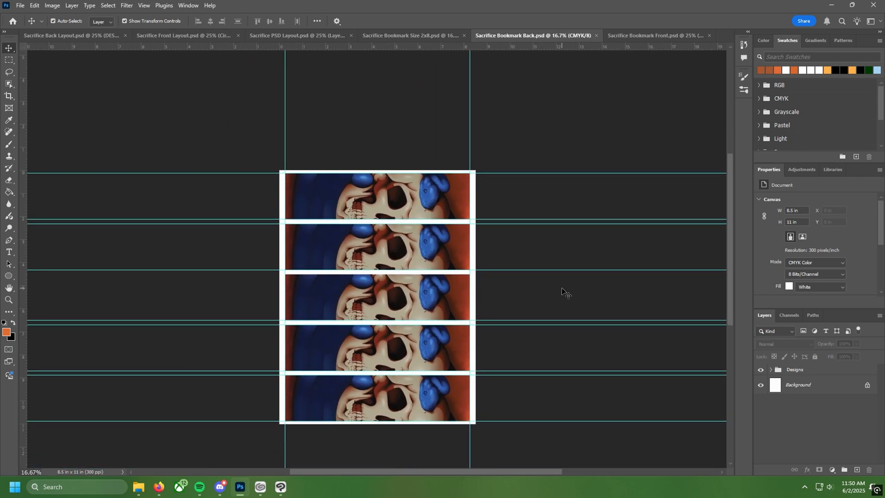
# - Lock the Designs group in the back layout
pyautogui.click(811, 370)
pyautogui.click(815, 356)
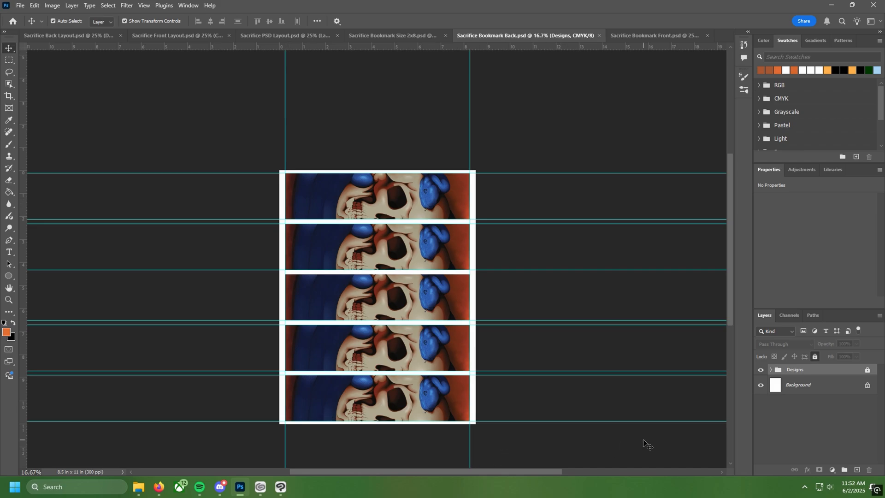
# - Add a new empty layer above the Designs group and convert it to a smart object
pyautogui.click(855, 471)
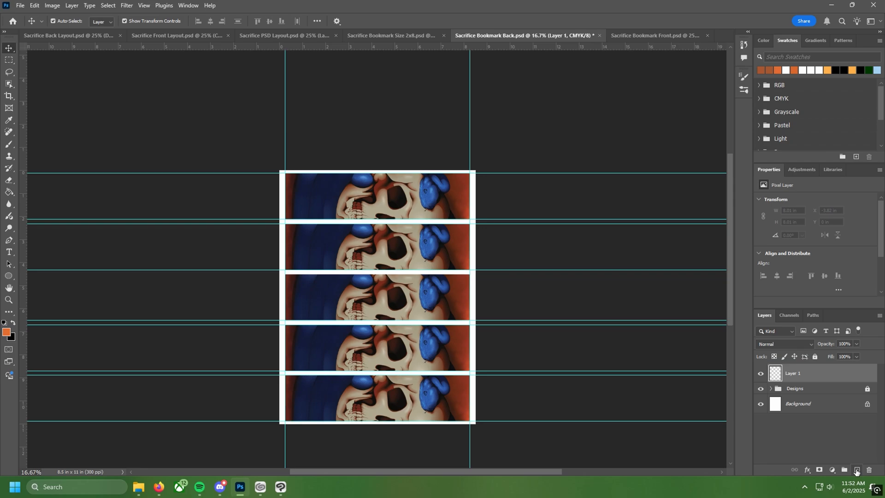
pyautogui.rightClick(804, 378)
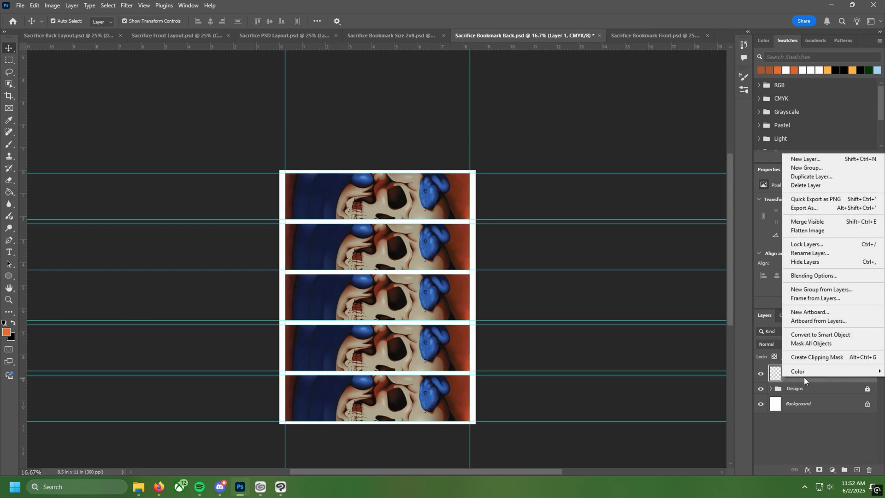
pyautogui.click(832, 334)
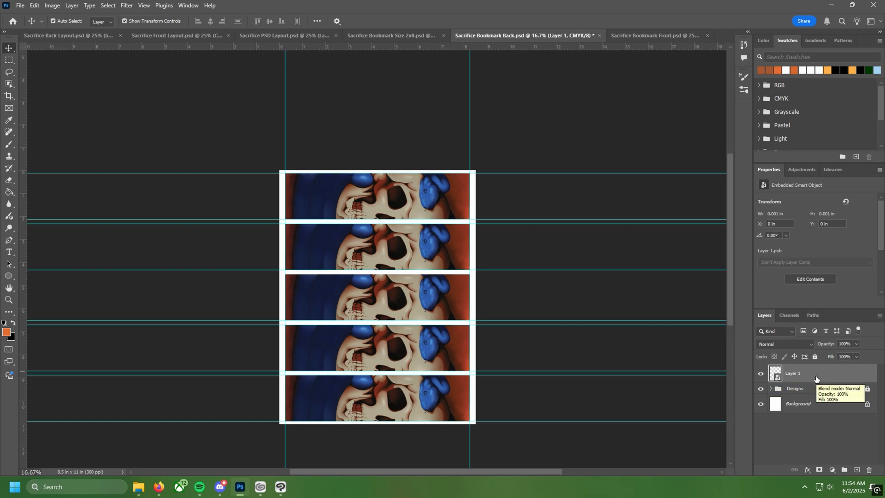
# - Relink the new smart object to the Bookmark 2x8 Logo EPS file in the Bookmark Tutorial folder
pyautogui.rightClick(816, 379)
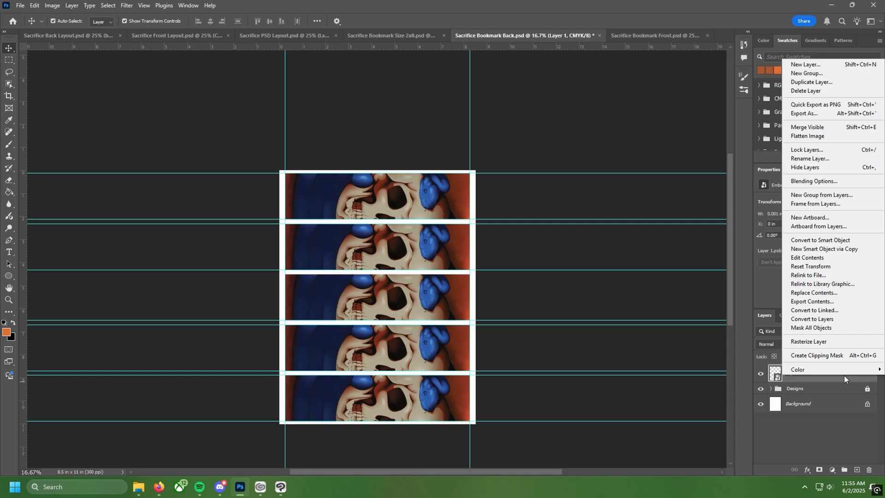
pyautogui.click(819, 275)
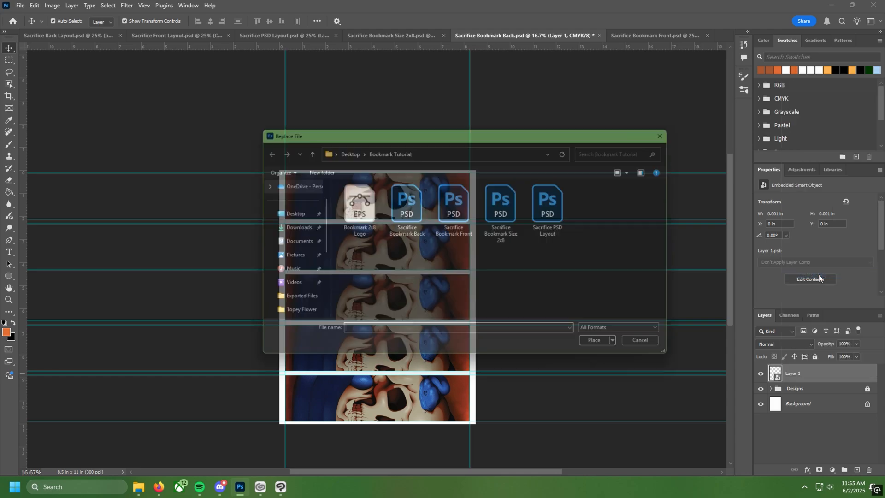
pyautogui.moveTo(450, 134); pyautogui.dragTo(622, 121)
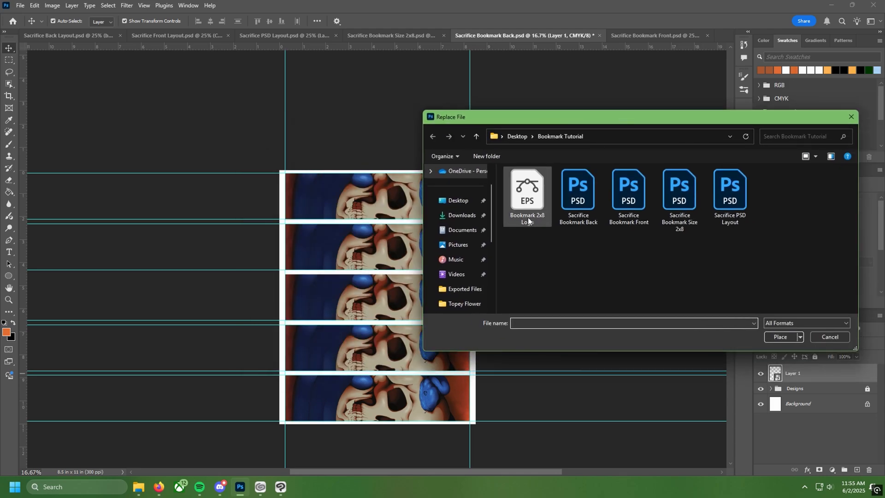
pyautogui.click(526, 189)
pyautogui.click(780, 337)
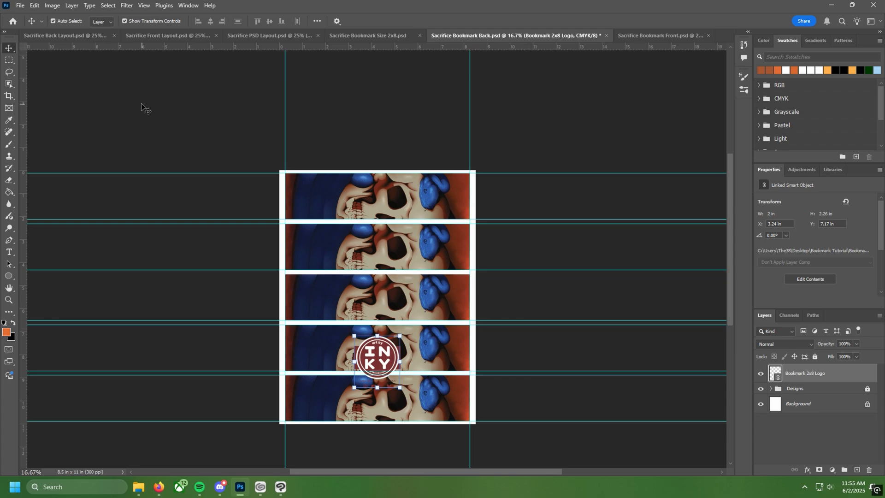
# - Rotate the logo 90° clockwise and move it onto the blue end of the lowest bookmark
pyautogui.click(35, 6)
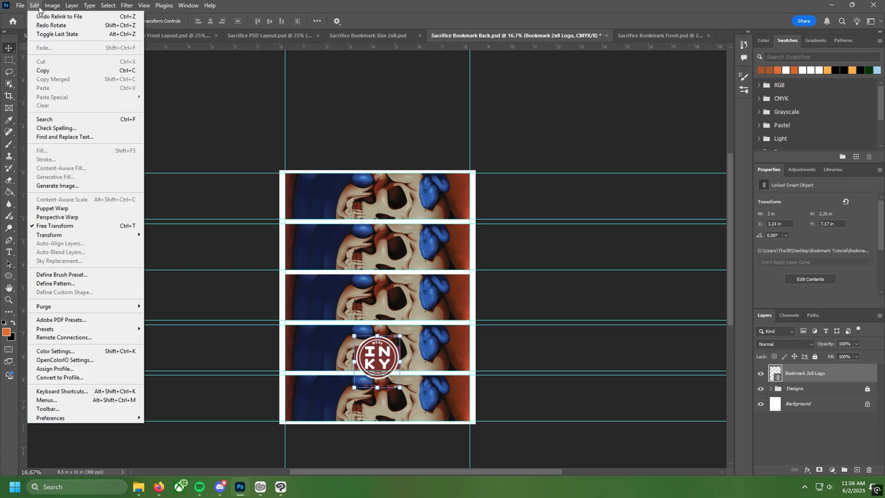
pyautogui.moveTo(118, 238)
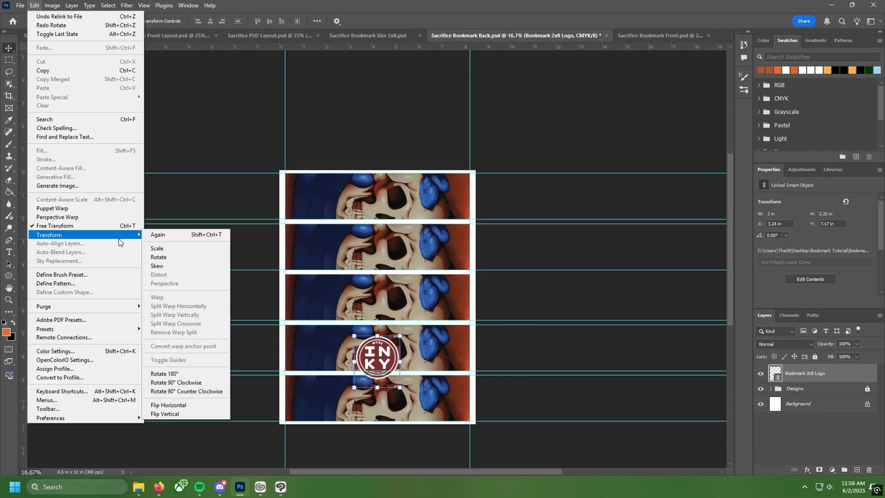
pyautogui.click(207, 385)
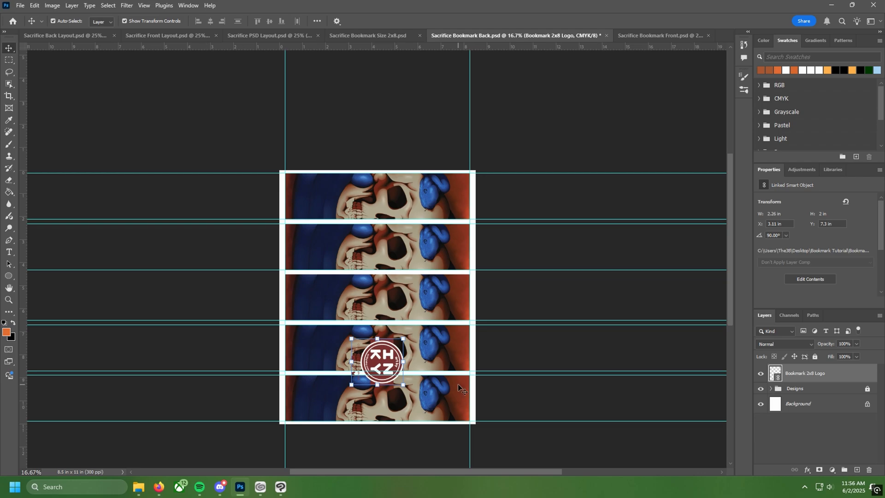
pyautogui.hotkey('ctrl', '+')
pyautogui.hotkey('ctrl', '+')
pyautogui.moveTo(459, 386); pyautogui.dragTo(529, 182)
pyautogui.moveTo(439, 292); pyautogui.dragTo(354, 351)
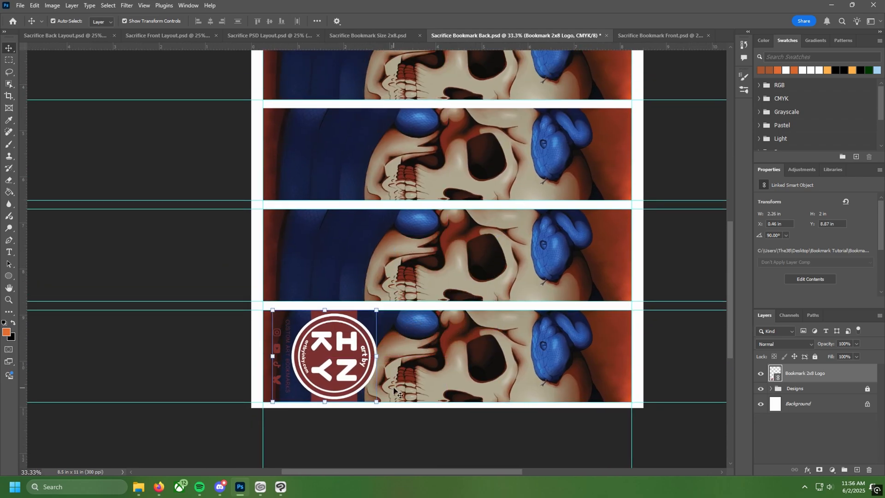
# - Nudge the logo horizontally to X 0.3 in, just inside the vertical guide of the lowest bookmark, and deselect it
pyautogui.hotkey('ctrl', '+')
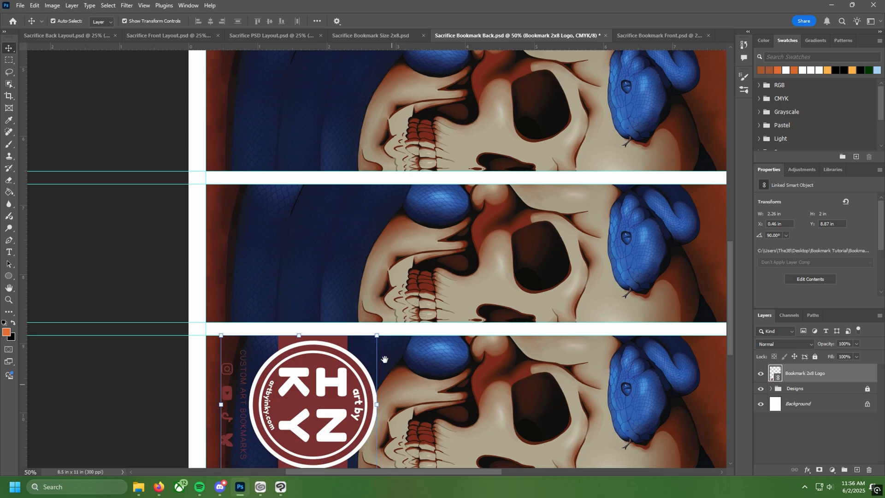
pyautogui.moveTo(389, 289); pyautogui.dragTo(303, 191)
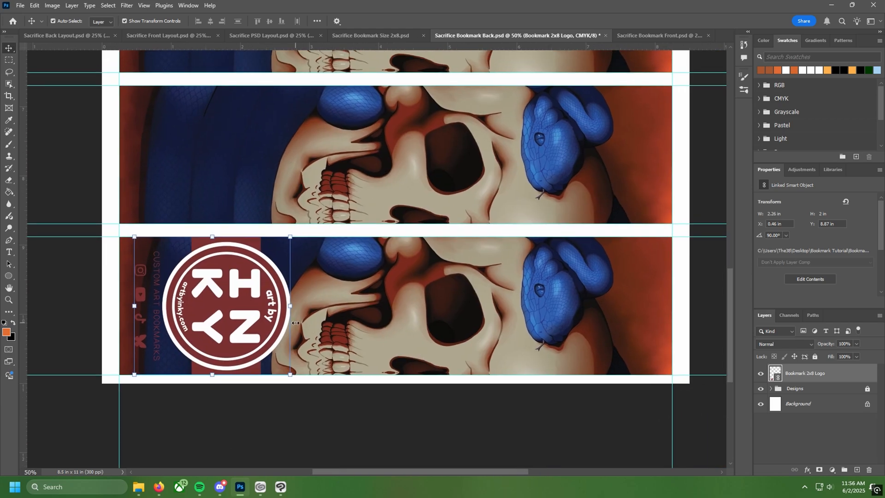
pyautogui.hscroll(-3, 413, 339)
pyautogui.hotkey('shift', 'Left')
pyautogui.hotkey('shift', 'Left')
pyautogui.hotkey('shift', 'Left')
pyautogui.hotkey('shift', 'Left')
pyautogui.hotkey('shift', 'Left')
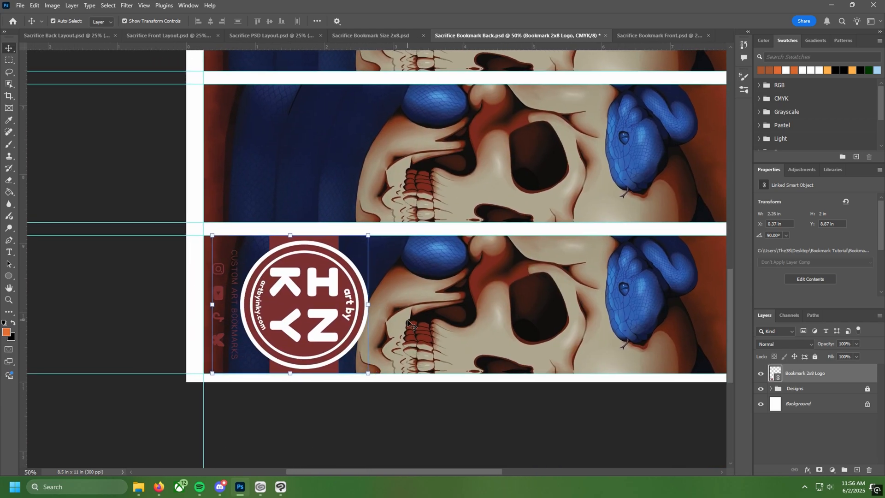
pyautogui.press('Right')
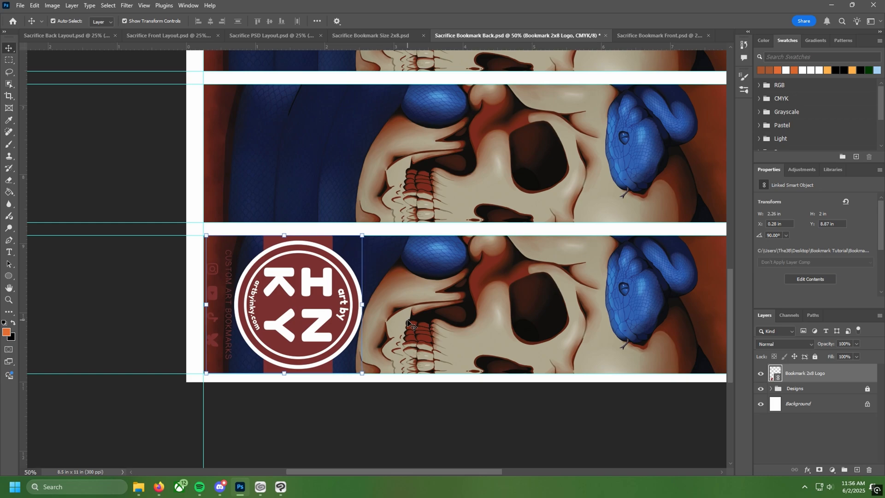
pyautogui.scroll(-2, 408, 323)
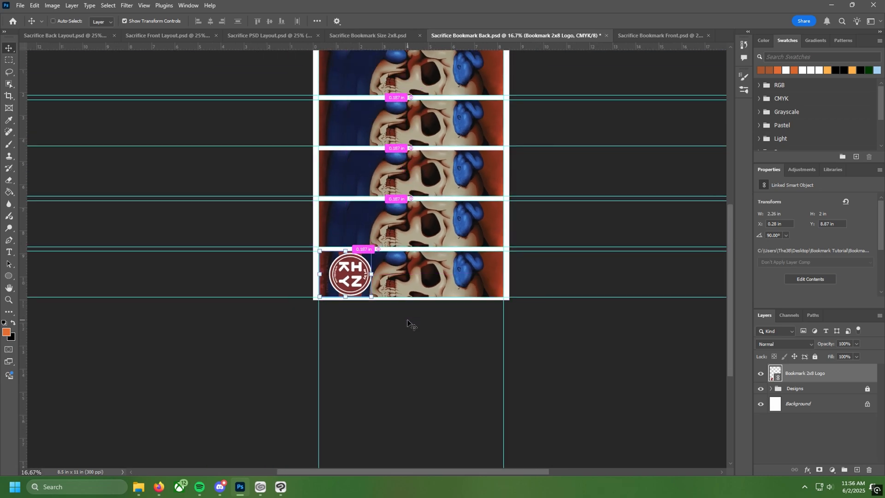
pyautogui.scroll(1, 408, 323)
pyautogui.press('Right')
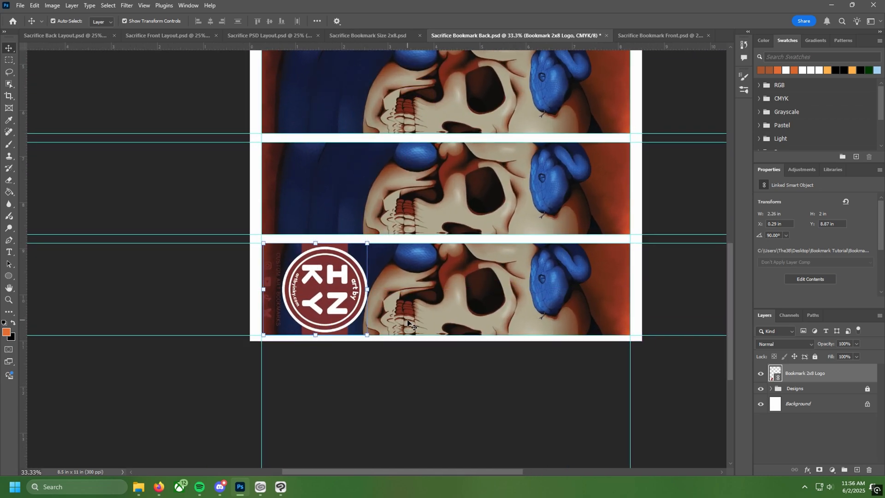
pyautogui.press('Right')
pyautogui.moveTo(408, 320); pyautogui.dragTo(394, 387)
pyautogui.click(186, 255)
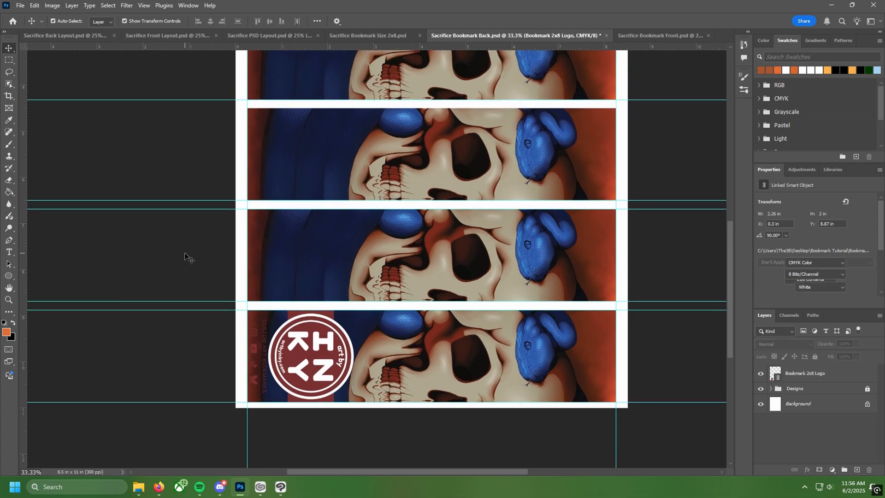
# - Duplicate the logo straight upward onto the other four bookmarks, at the same position on each
pyautogui.moveTo(372, 273); pyautogui.dragTo(373, 269)
pyautogui.scroll(5, 322, 192)
pyautogui.scroll(-5, 328, 199)
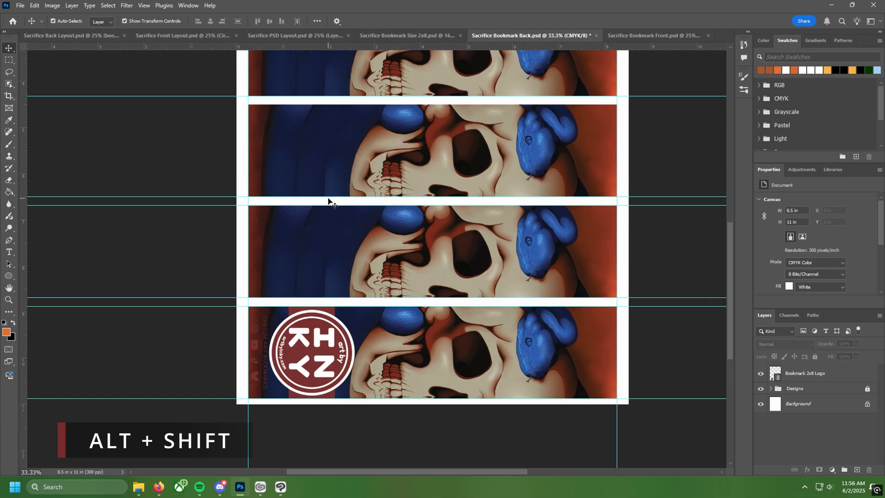
pyautogui.scroll(1, 328, 305)
pyautogui.hotkey('ctrl', '-')
pyautogui.moveTo(328, 305); pyautogui.dragTo(299, 379)
pyautogui.click(289, 407)
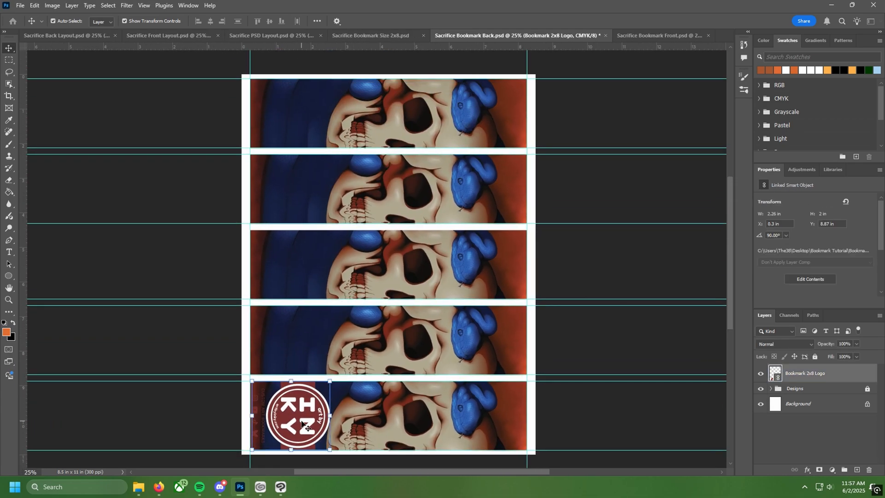
pyautogui.moveTo(305, 424); pyautogui.dragTo(310, 265)
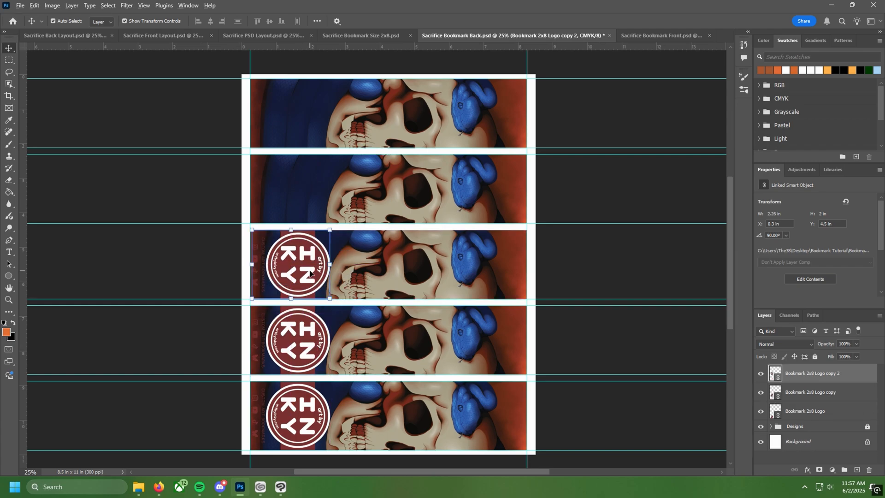
pyautogui.moveTo(341, 293); pyautogui.dragTo(312, 145)
pyautogui.scroll(1, 343, 218)
pyautogui.scroll(-1, 818, 392)
# - Select all five Bookmark 2x8 Logo layers and put them in one group
pyautogui.moveTo(632, 385); pyautogui.dragTo(608, 318)
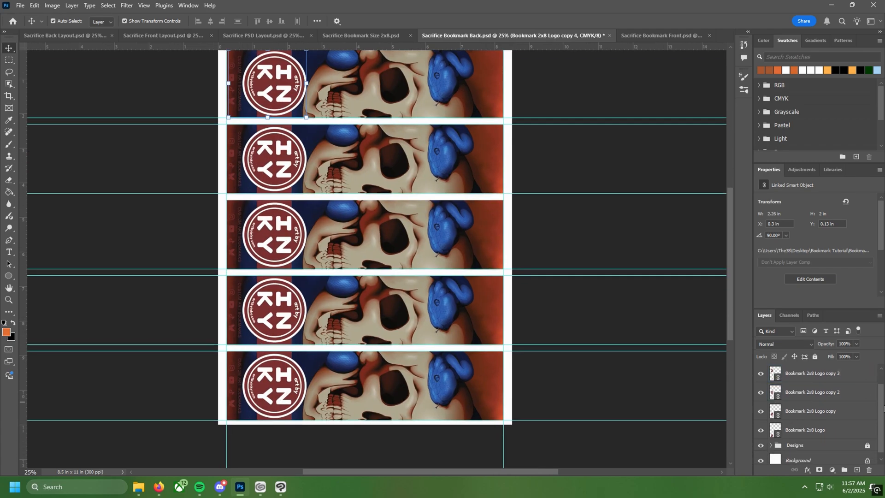
pyautogui.scroll(1, 836, 414)
pyautogui.scroll(-1, 838, 429)
pyautogui.keyDown('shift'); pyautogui.click(838, 430); pyautogui.keyUp('shift')
pyautogui.click(844, 470)
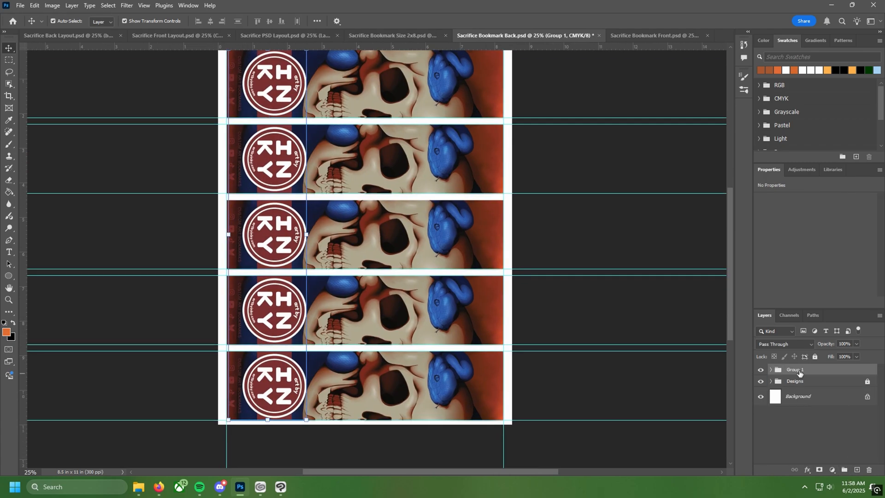
# - Rename the new layer group Logo and lock it
pyautogui.doubleClick(799, 371)
pyautogui.write('Logo')
pyautogui.press('Return')
pyautogui.click(815, 357)
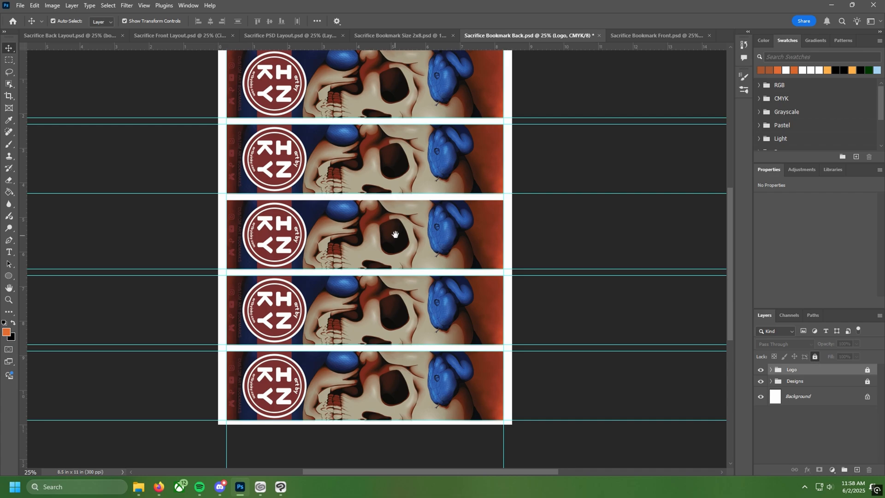
# - Add a new empty layer between the Logo and Designs groups
pyautogui.moveTo(395, 234); pyautogui.dragTo(451, 269)
pyautogui.moveTo(299, 184); pyautogui.dragTo(337, 163)
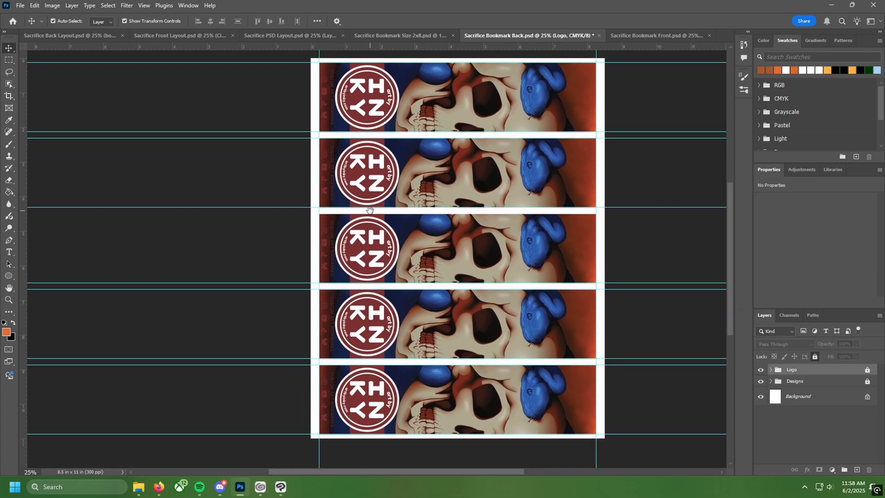
pyautogui.moveTo(399, 384); pyautogui.dragTo(369, 356)
pyautogui.moveTo(516, 317); pyautogui.dragTo(478, 345)
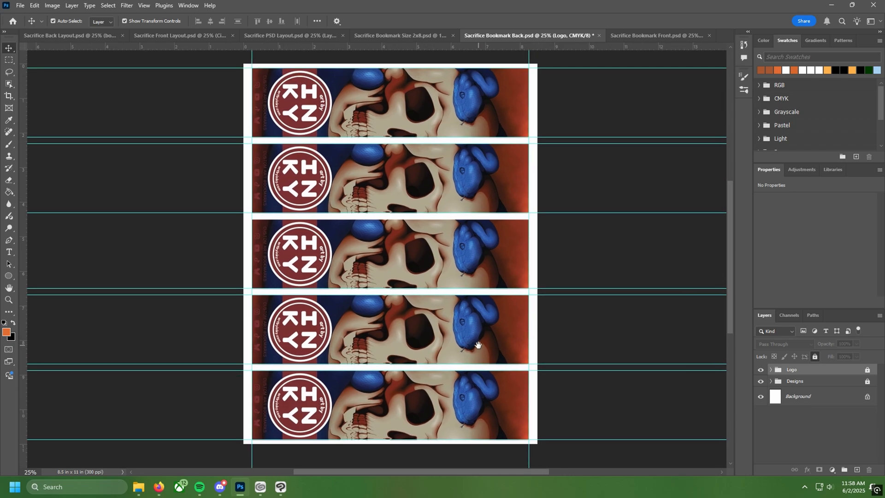
pyautogui.click(809, 381)
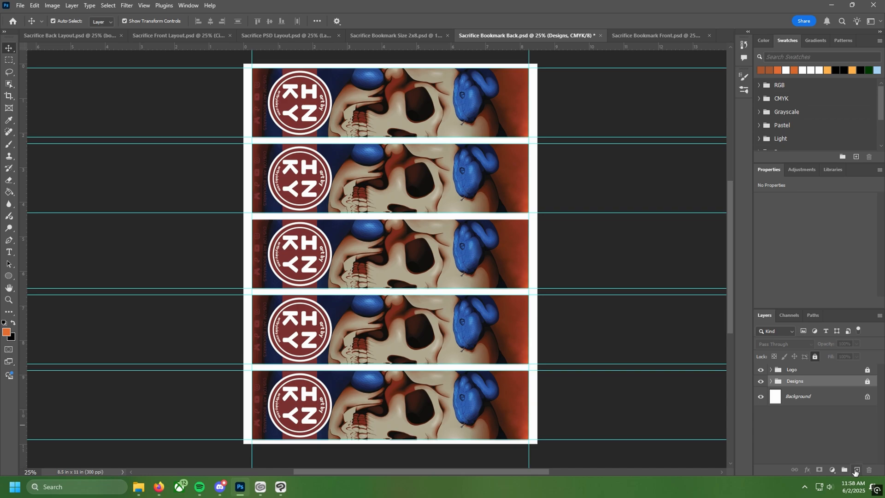
pyautogui.click(856, 469)
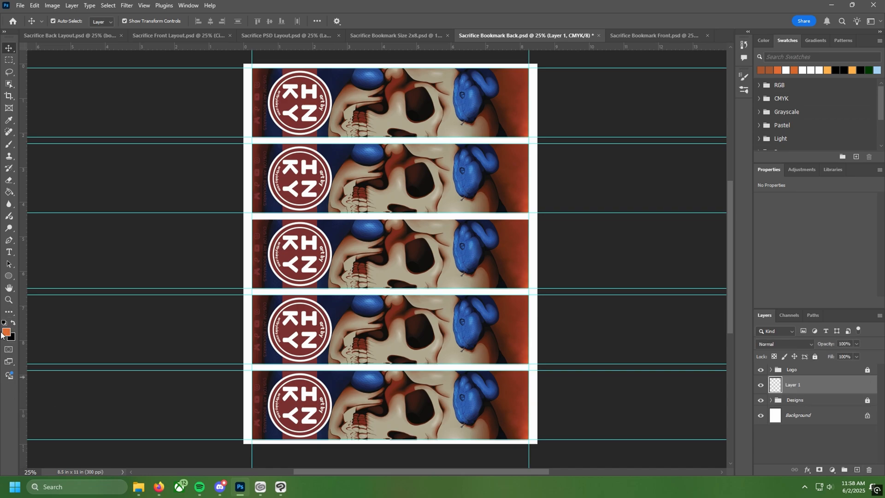
# - Switch to the Rectangle tool and set the foreground colour to white, sampled from the page
pyautogui.click(7, 277)
pyautogui.click(45, 277)
pyautogui.click(7, 334)
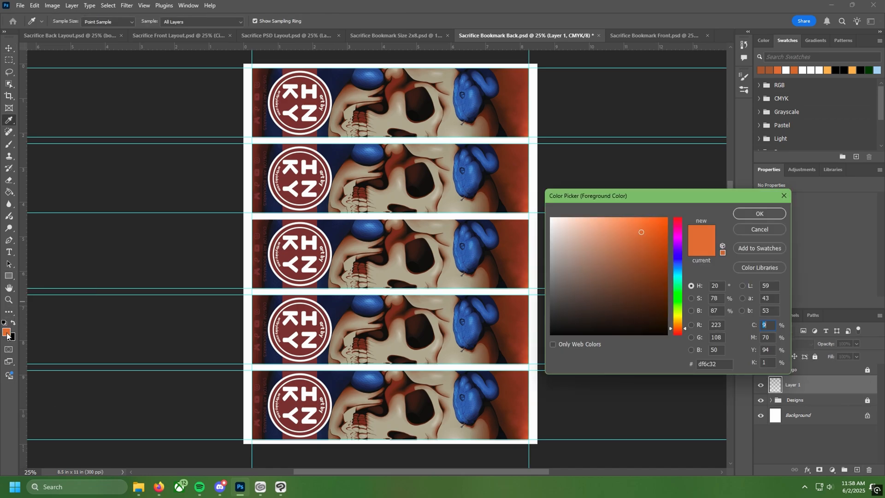
pyautogui.click(533, 306)
pyautogui.click(760, 214)
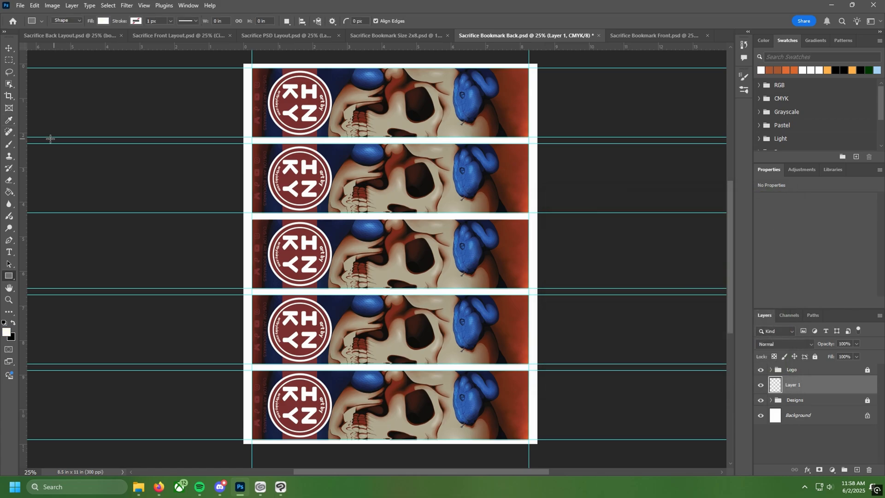
# - Draw a white rectangle behind all five logos, starting at the upper guide corner, and narrow it to about 2.31 x 10.75 in
pyautogui.scroll(1, 60, 164)
pyautogui.moveTo(252, 83); pyautogui.dragTo(336, 454)
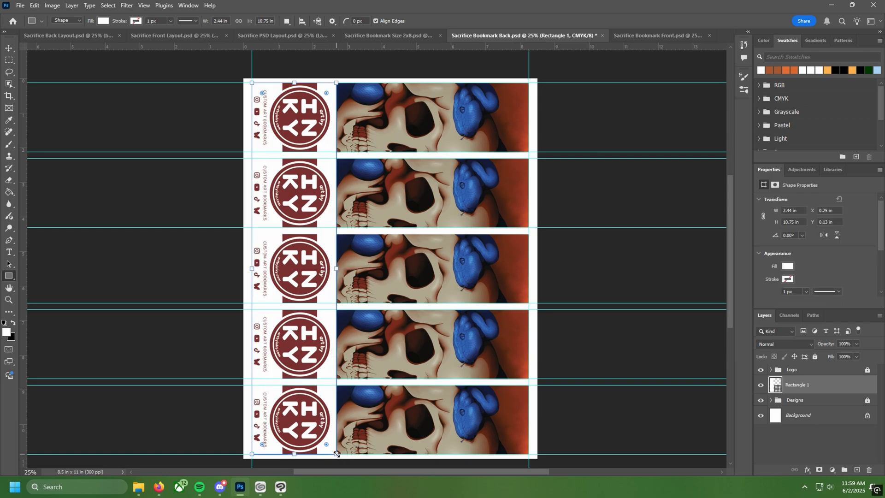
pyautogui.moveTo(336, 268); pyautogui.dragTo(332, 271)
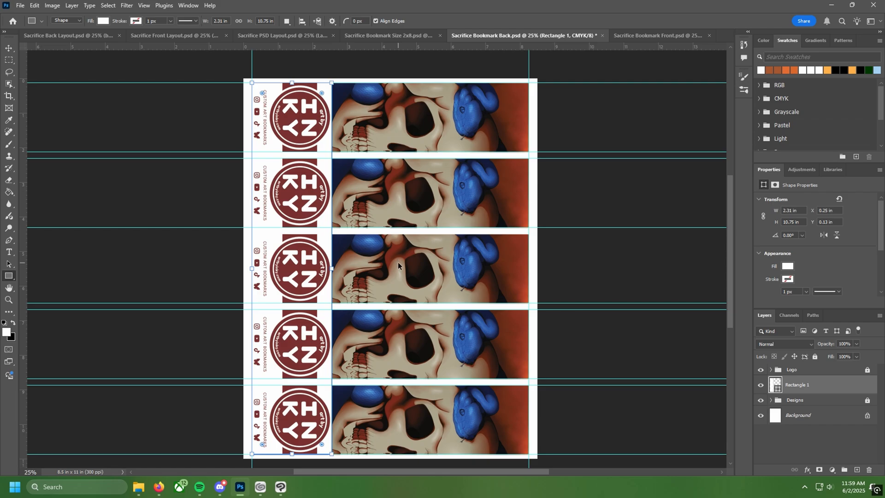
pyautogui.scroll(2, 398, 261)
pyautogui.scroll(-2, 397, 262)
pyautogui.scroll(3, 398, 262)
pyautogui.scroll(-3, 397, 262)
pyautogui.scroll(1, 398, 262)
pyautogui.scroll(-1, 398, 262)
# - Change the white rectangle's fill to a linear gradient and set its black start stop to white (ffffff)
pyautogui.click(8, 48)
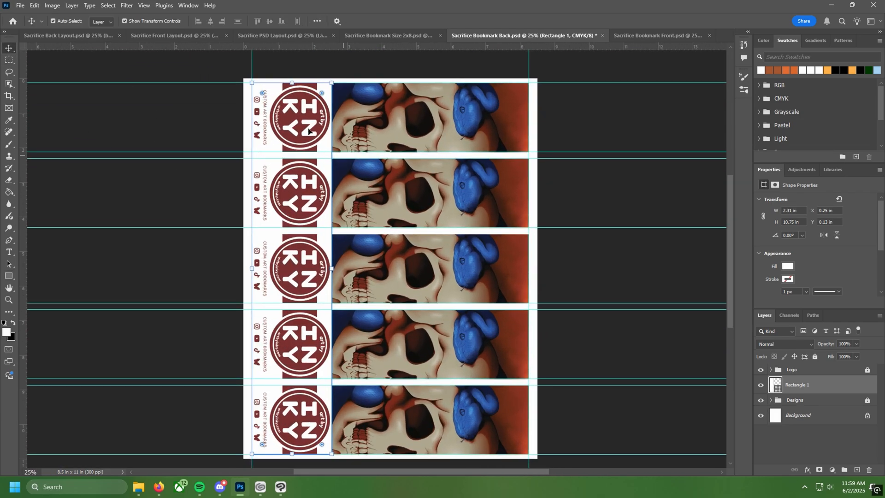
pyautogui.click(215, 112)
pyautogui.click(330, 173)
pyautogui.click(263, 112)
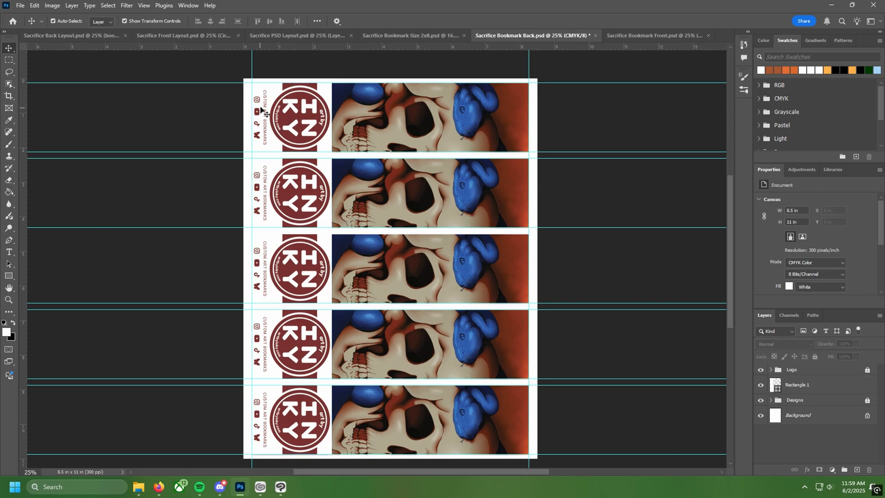
pyautogui.click(261, 109)
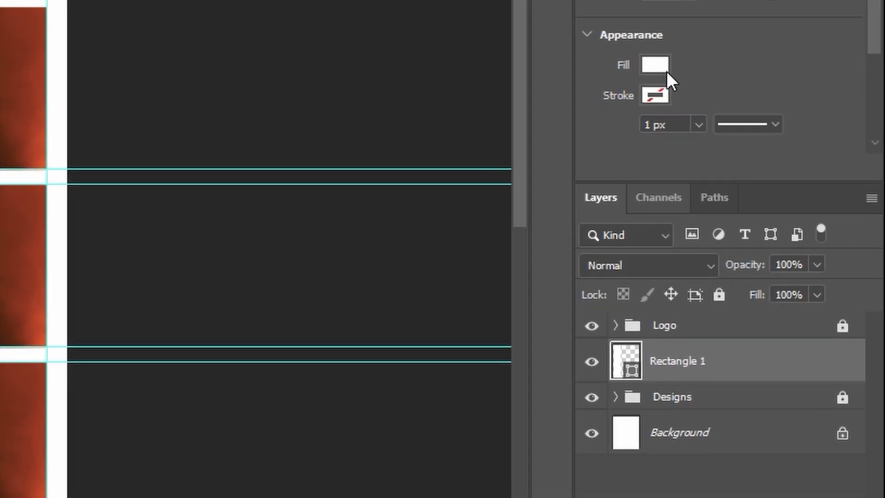
pyautogui.click(657, 63)
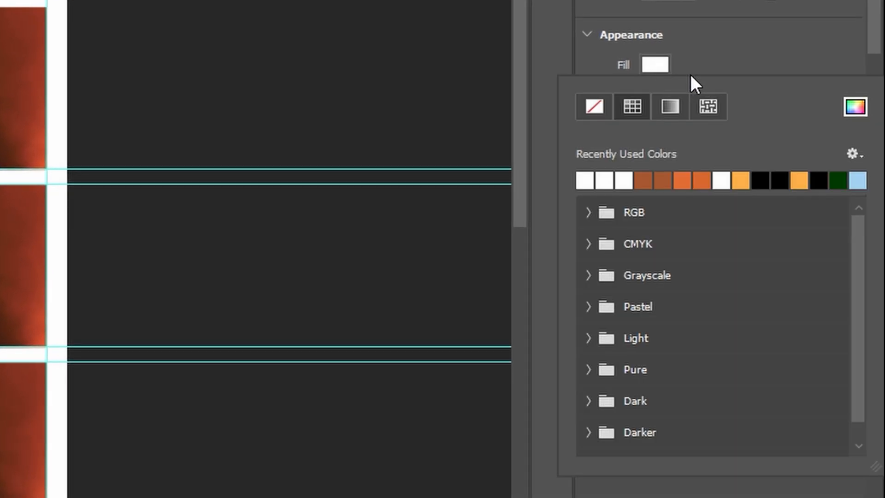
pyautogui.click(670, 109)
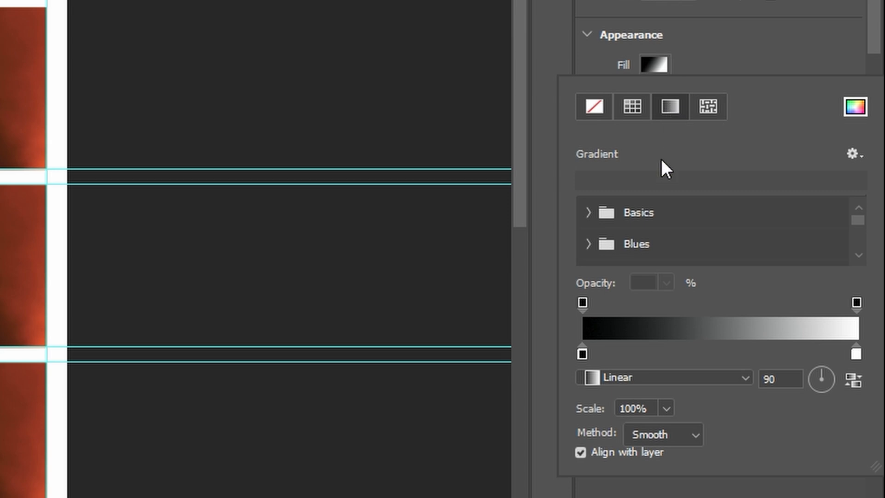
pyautogui.doubleClick(582, 352)
pyautogui.click(142, 7)
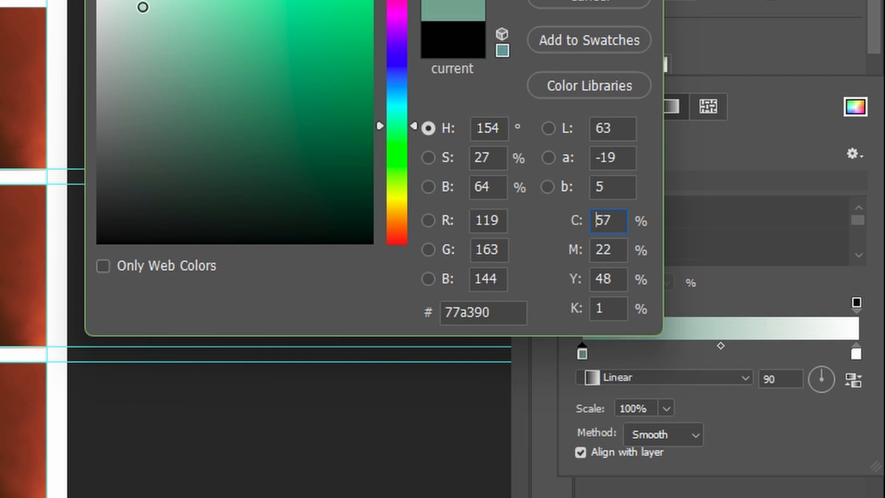
pyautogui.moveTo(143, 7); pyautogui.dragTo(96, 0)
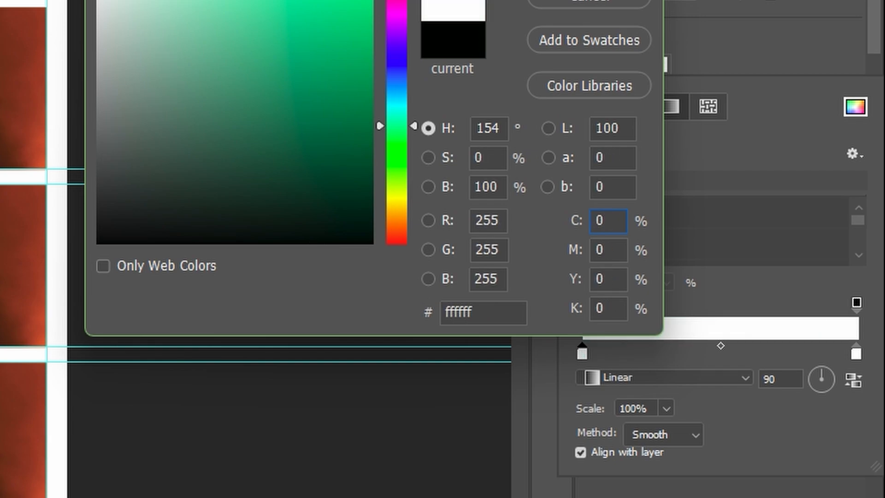
pyautogui.press('Return')
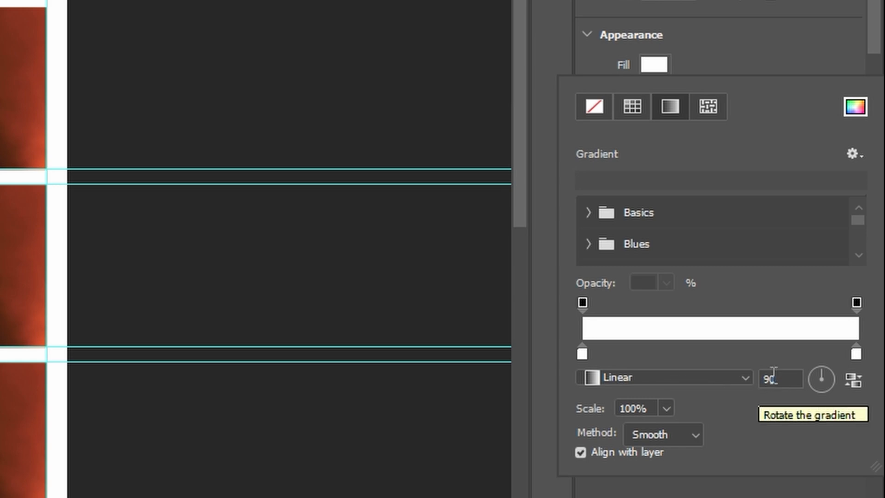
# - Set the gradient's angle to 180 and the opacity of its first stop to 0%
pyautogui.click(791, 374)
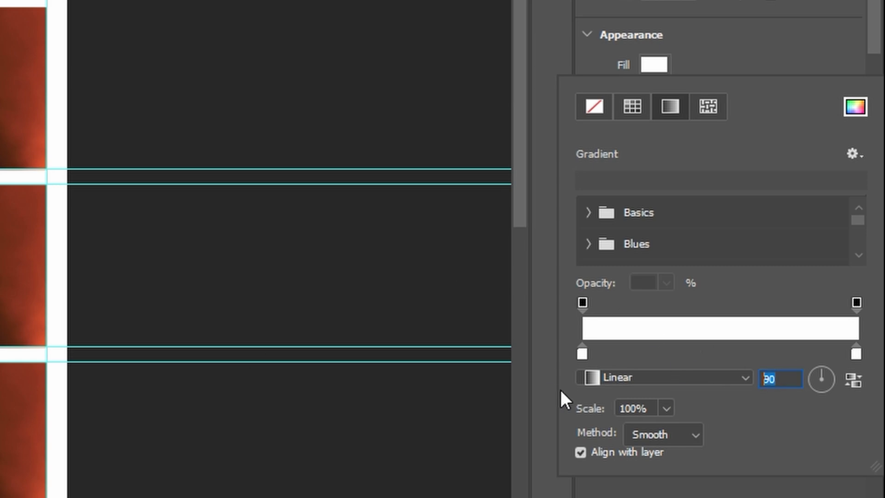
pyautogui.write('180')
pyautogui.press('Return')
pyautogui.click(582, 302)
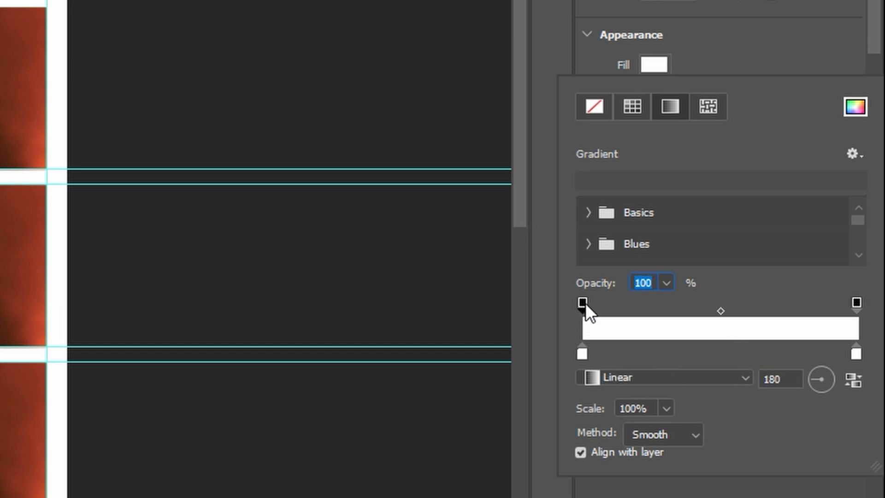
pyautogui.moveTo(585, 306); pyautogui.dragTo(558, 316)
pyautogui.click(583, 304)
pyautogui.write('0')
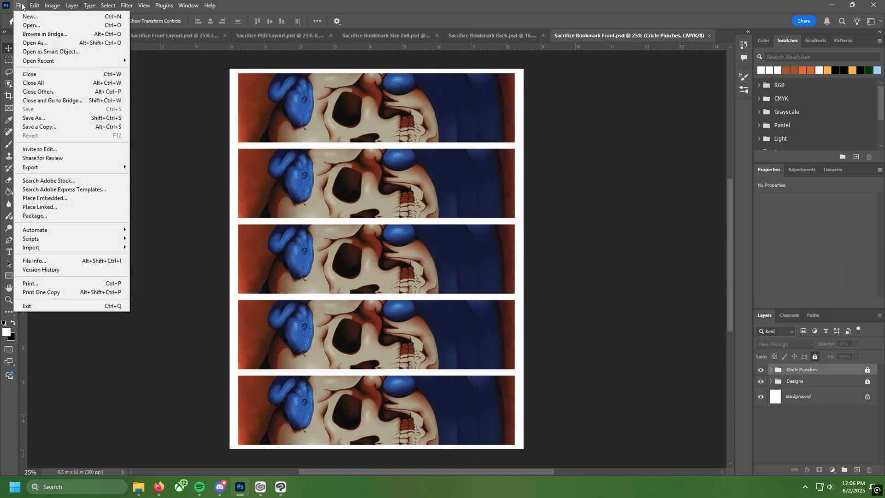
# - Open the print settings for the Sacrifice Bookmark Front layout
pyautogui.click(122, 283)
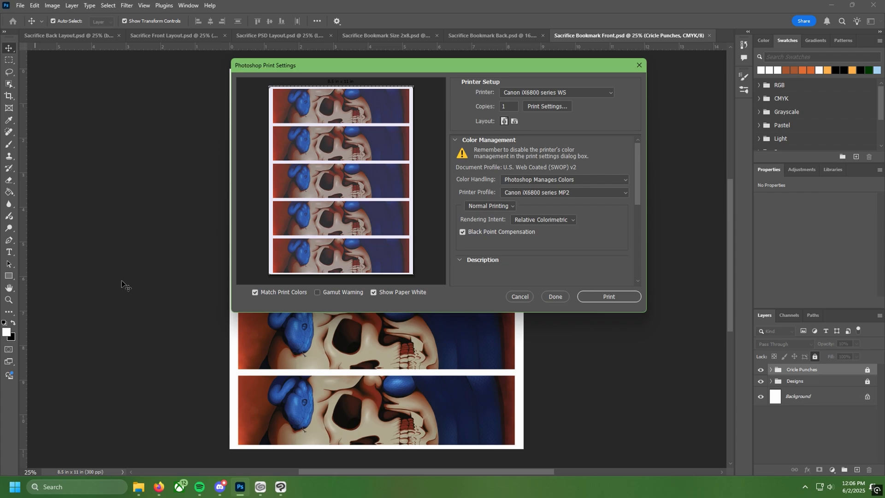